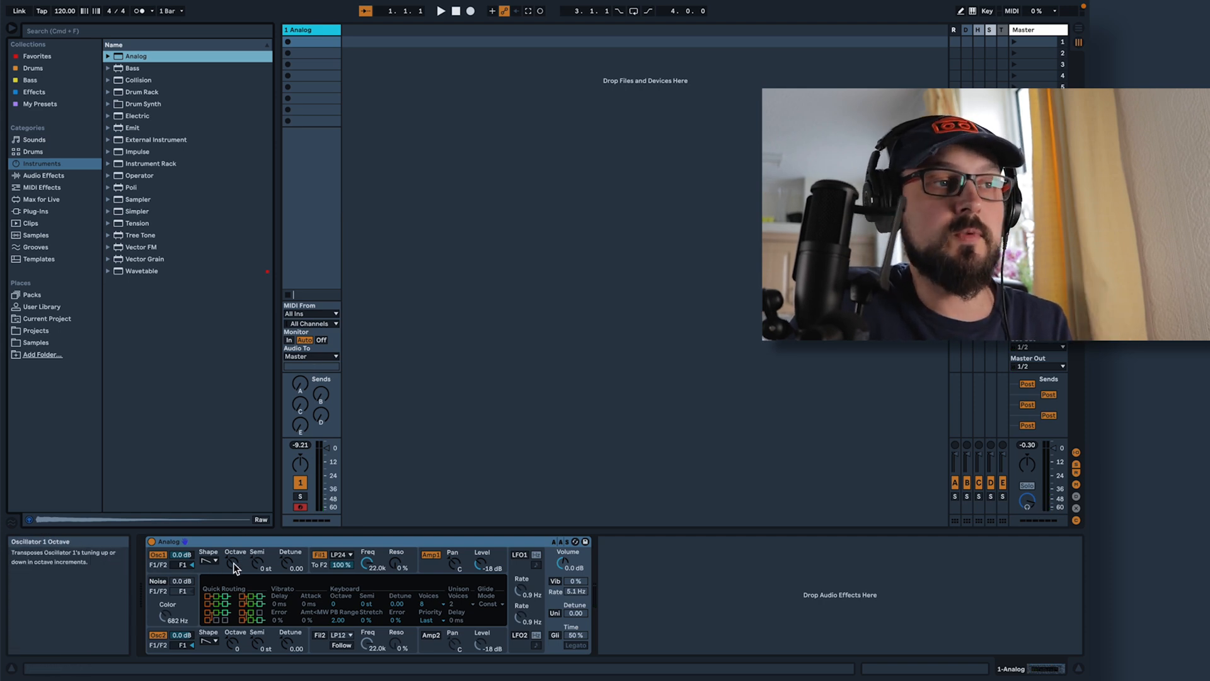
# Transpose Oscillator 1 to octave -1 and set its pitch envelope to 15% initial amount and 25% time
pyautogui.moveTo(234, 562); pyautogui.dragTo(234, 574)
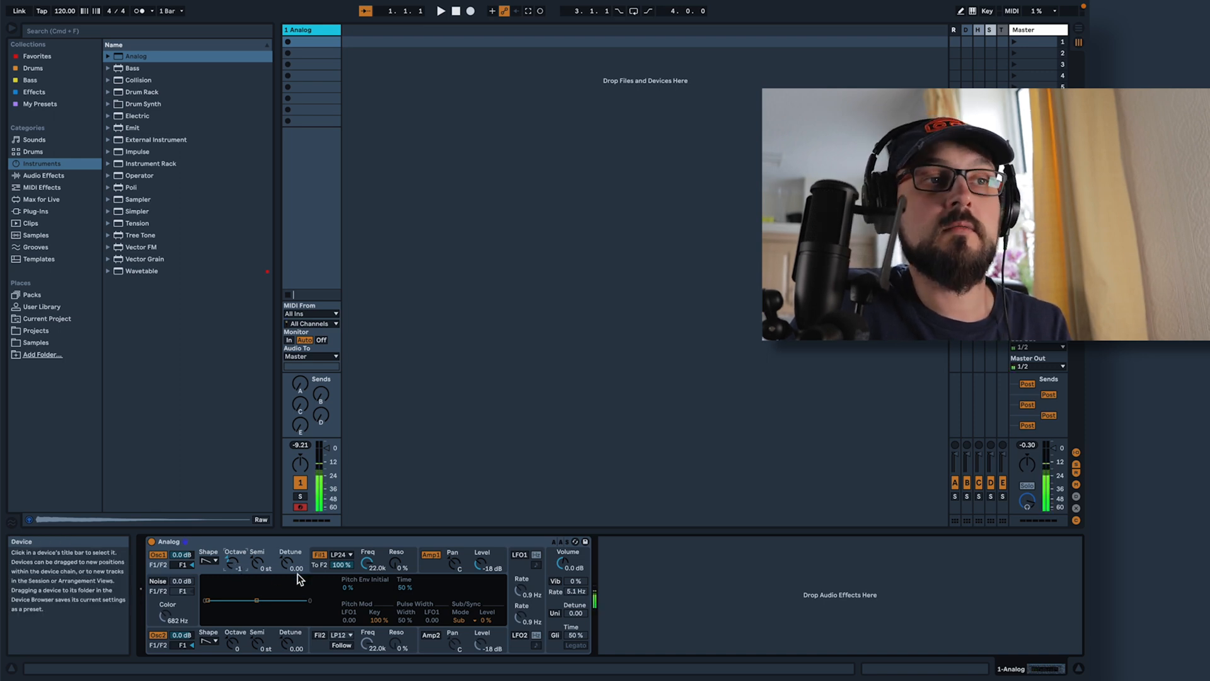
pyautogui.moveTo(207, 600); pyautogui.dragTo(233, 600)
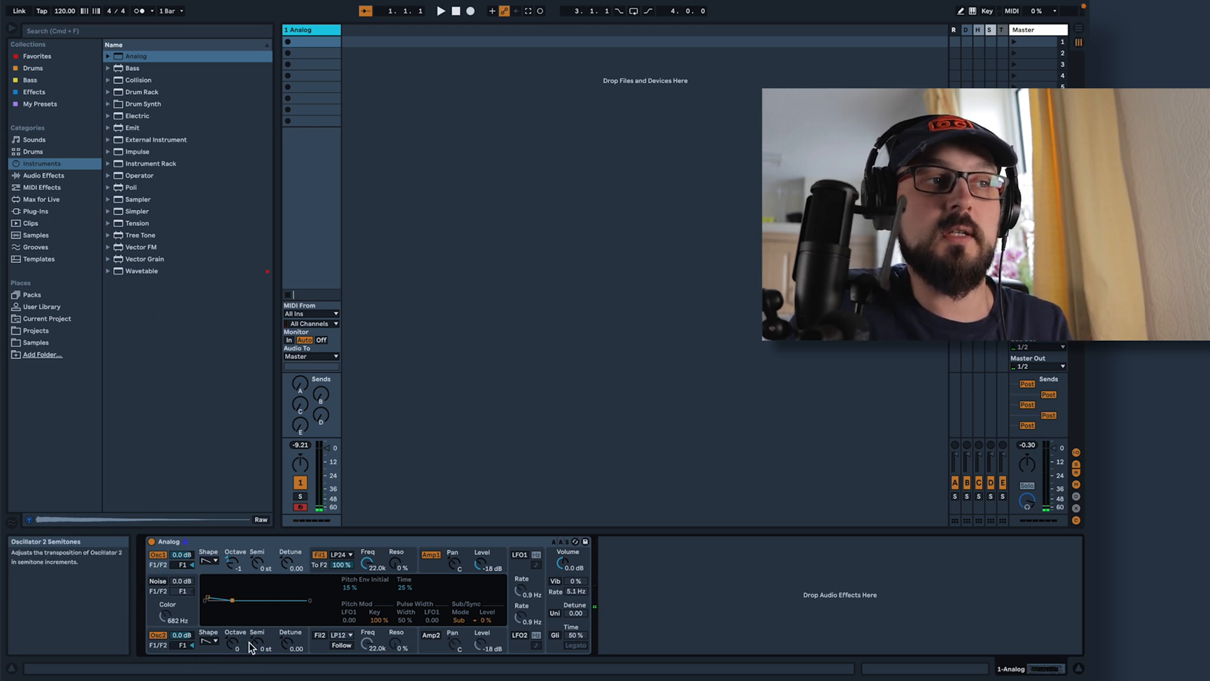
# Set Oscillator 2 to octave -2 with -0.11 detune, and set the filter balance to 80/20 for Oscillator 1 and 20/80 for Oscillator 2
pyautogui.click(232, 641)
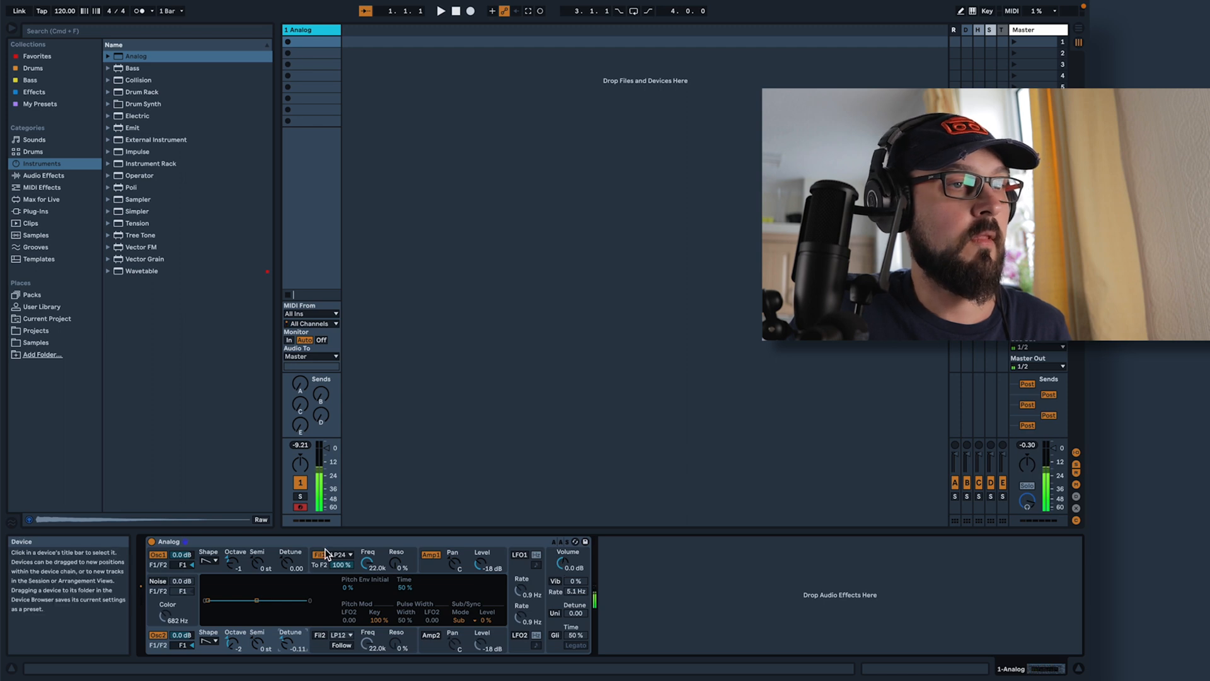
pyautogui.click(186, 566)
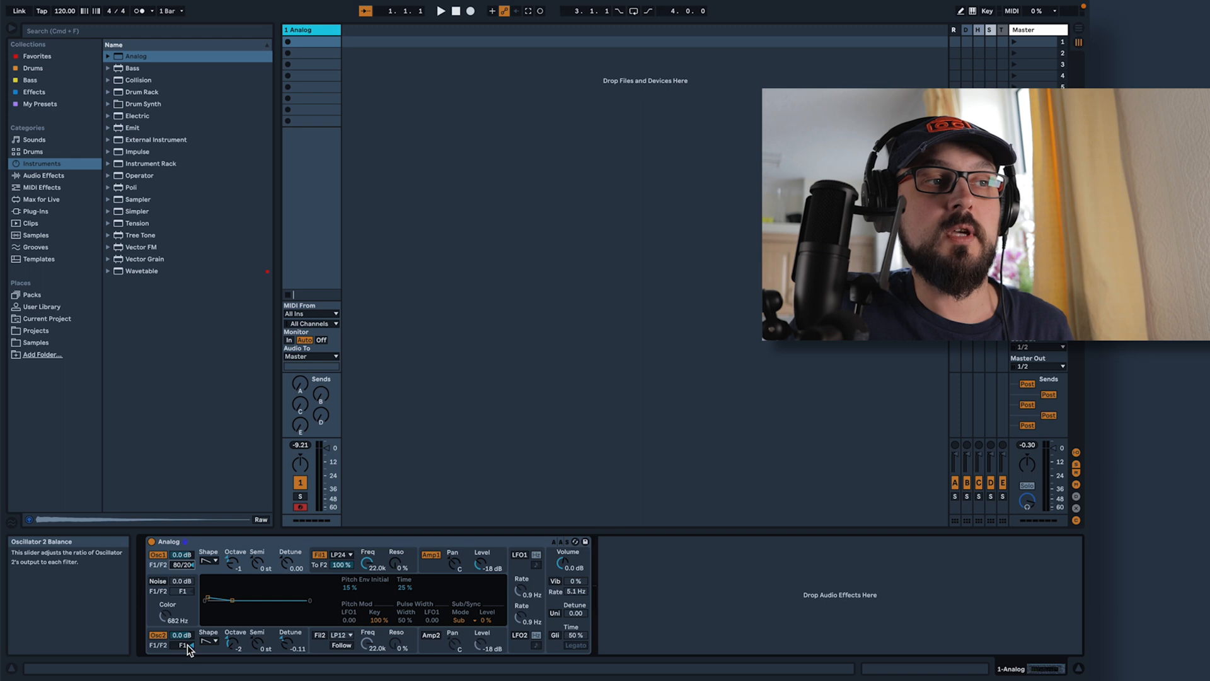
pyautogui.moveTo(188, 645); pyautogui.dragTo(187, 638)
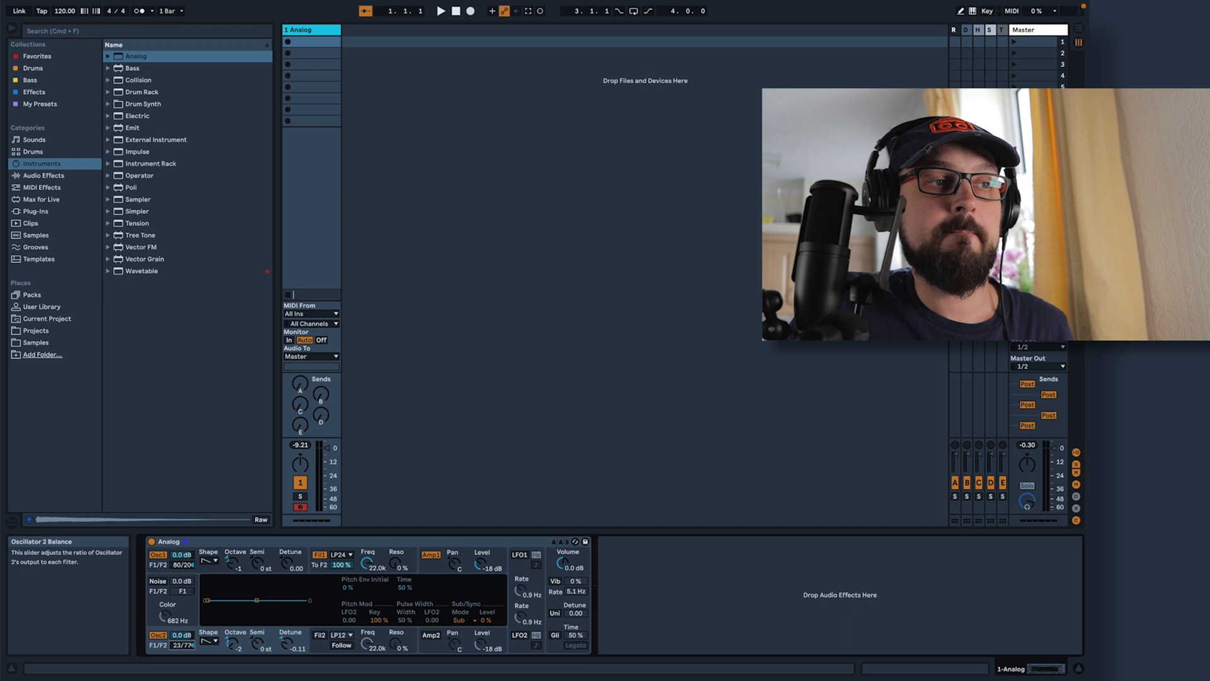
# Enable Filter 2 and Amplifier 2
pyautogui.click(320, 635)
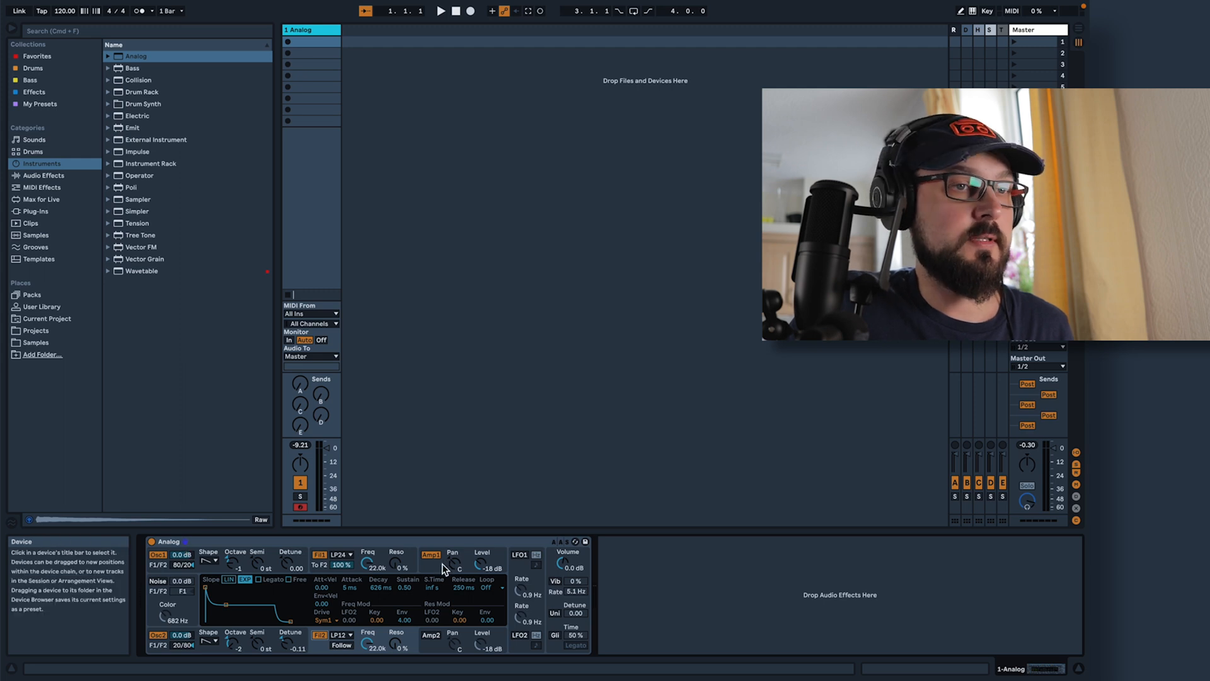
pyautogui.click(431, 635)
# Shape Amplifier 1's envelope with attack velocity modulation of 5.21, decay of 526 ms and release of 301 ms
pyautogui.click(430, 565)
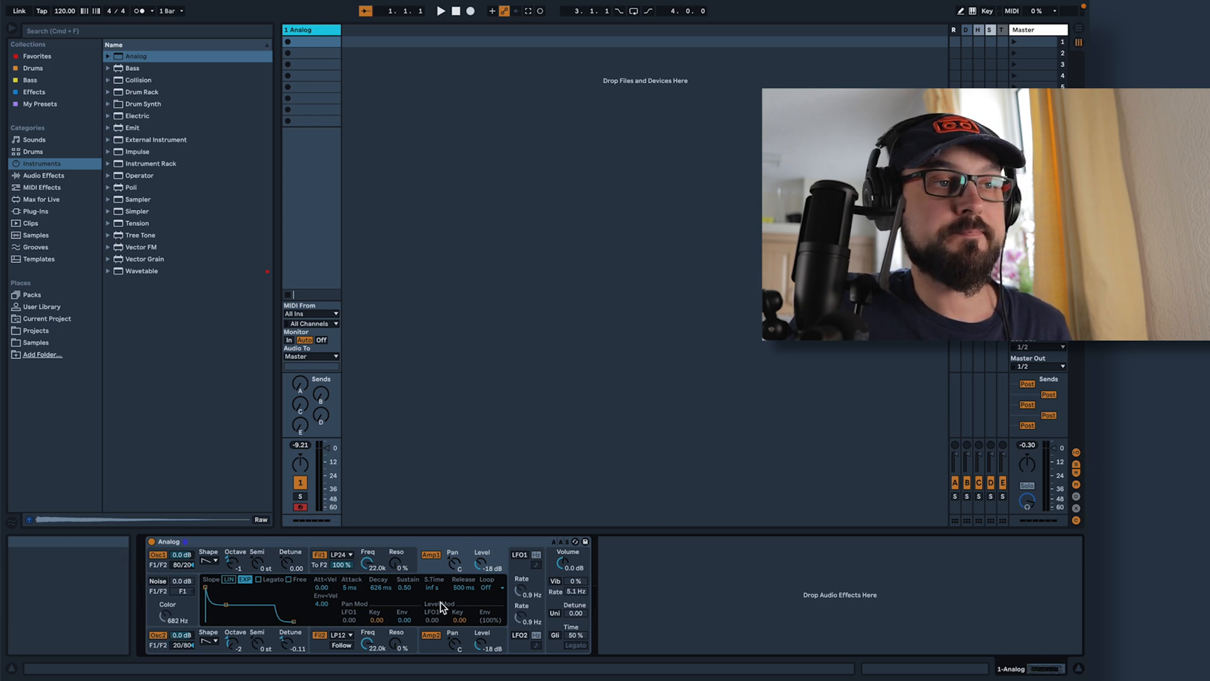
pyautogui.moveTo(326, 588); pyautogui.dragTo(326, 580)
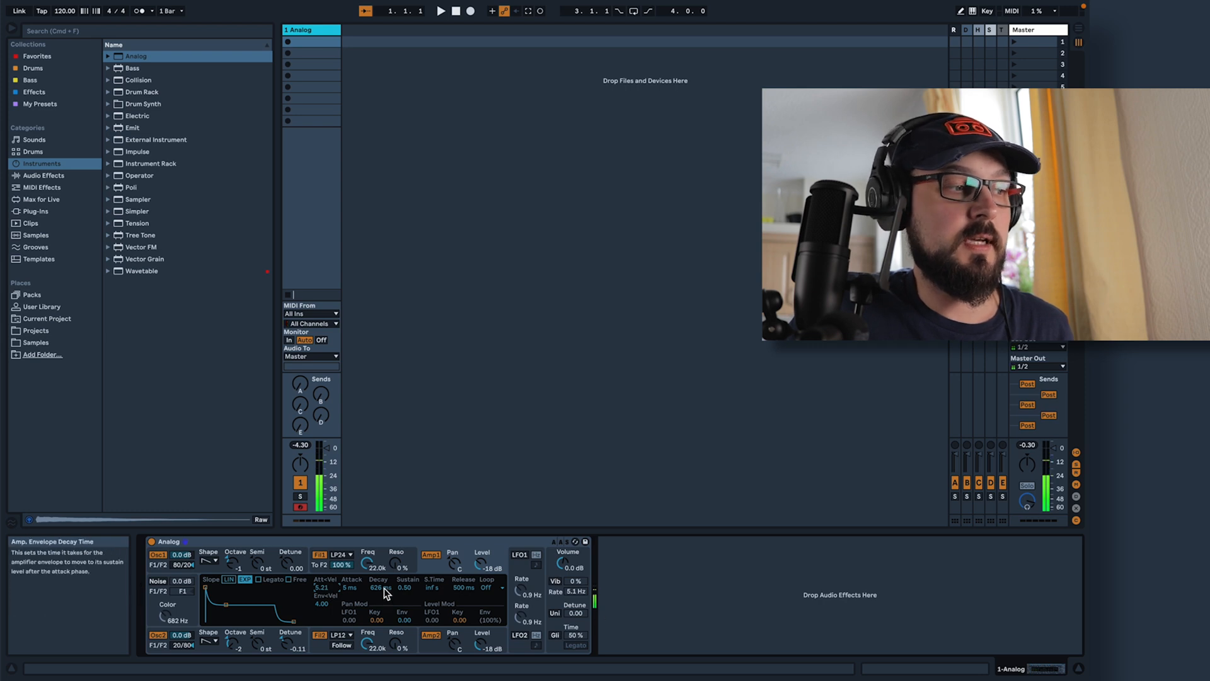
pyautogui.moveTo(383, 588); pyautogui.dragTo(384, 605)
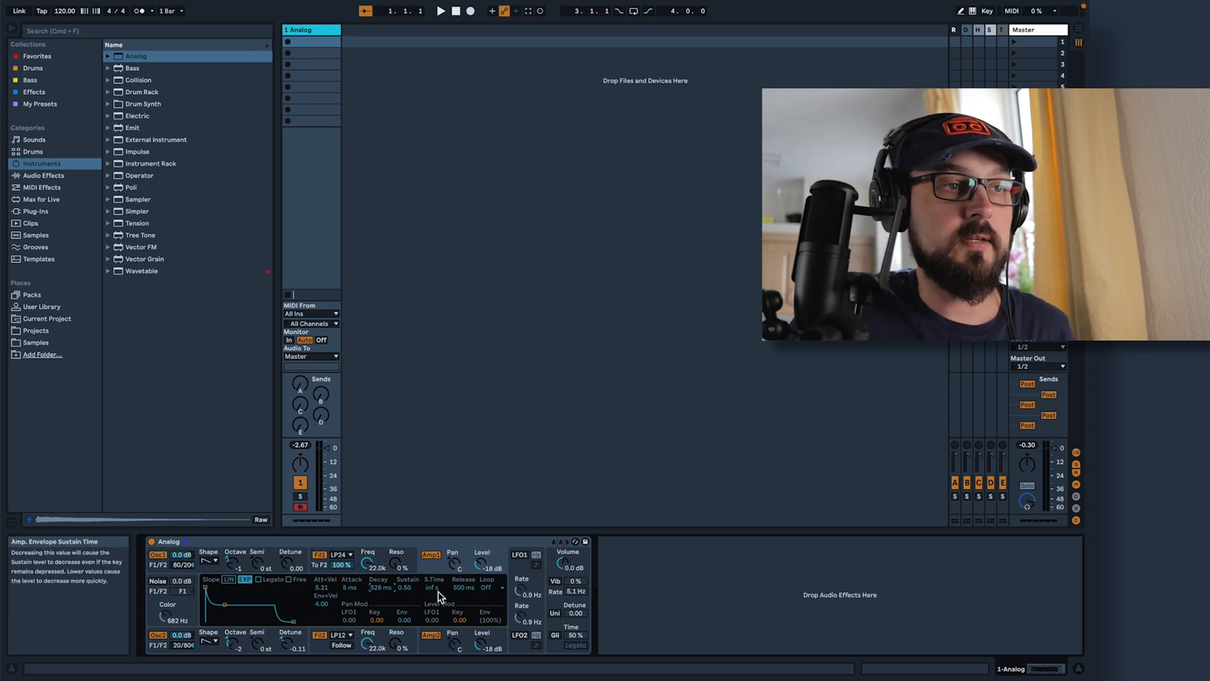
pyautogui.moveTo(462, 594); pyautogui.dragTo(463, 614)
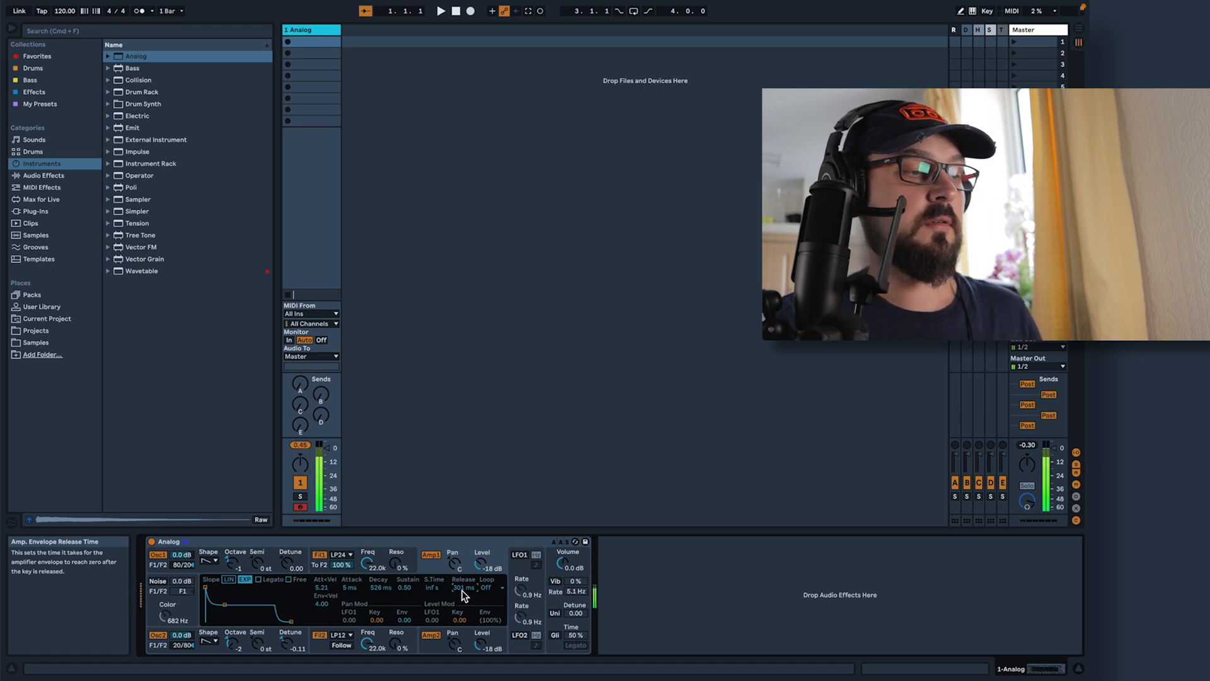
# Set the synth's voices to Mono and enable glide and unison, with a unison detune of 21.88
pyautogui.click(552, 575)
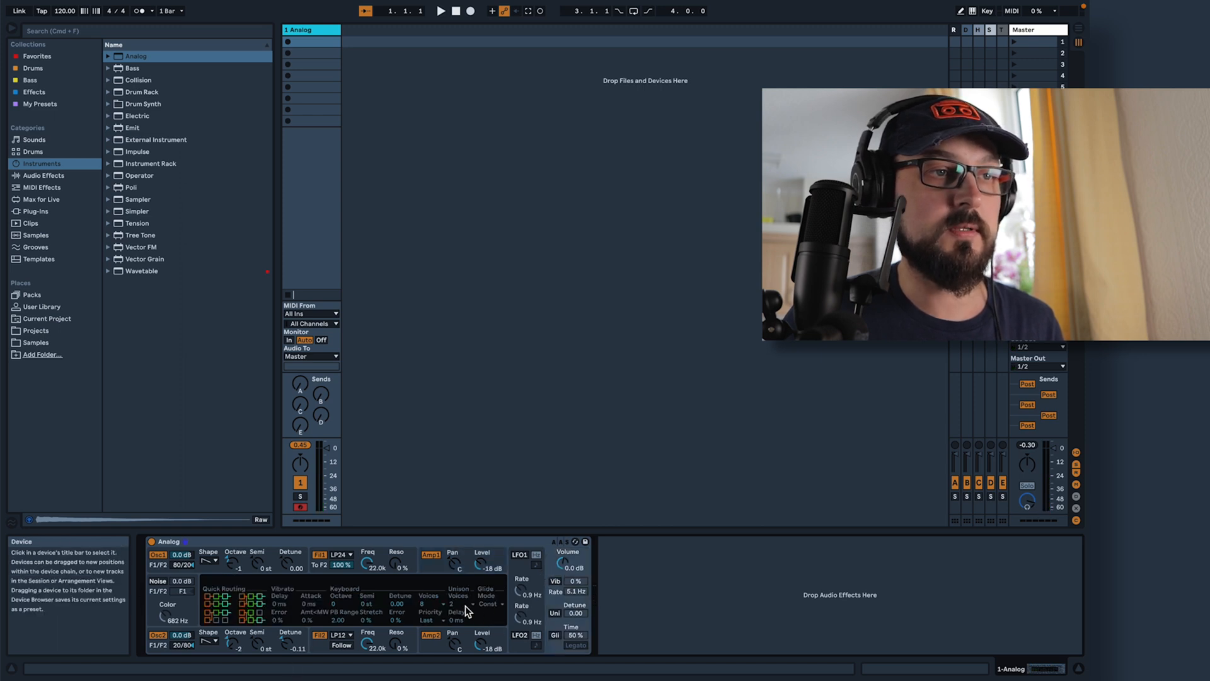
pyautogui.click(439, 606)
pyautogui.click(431, 510)
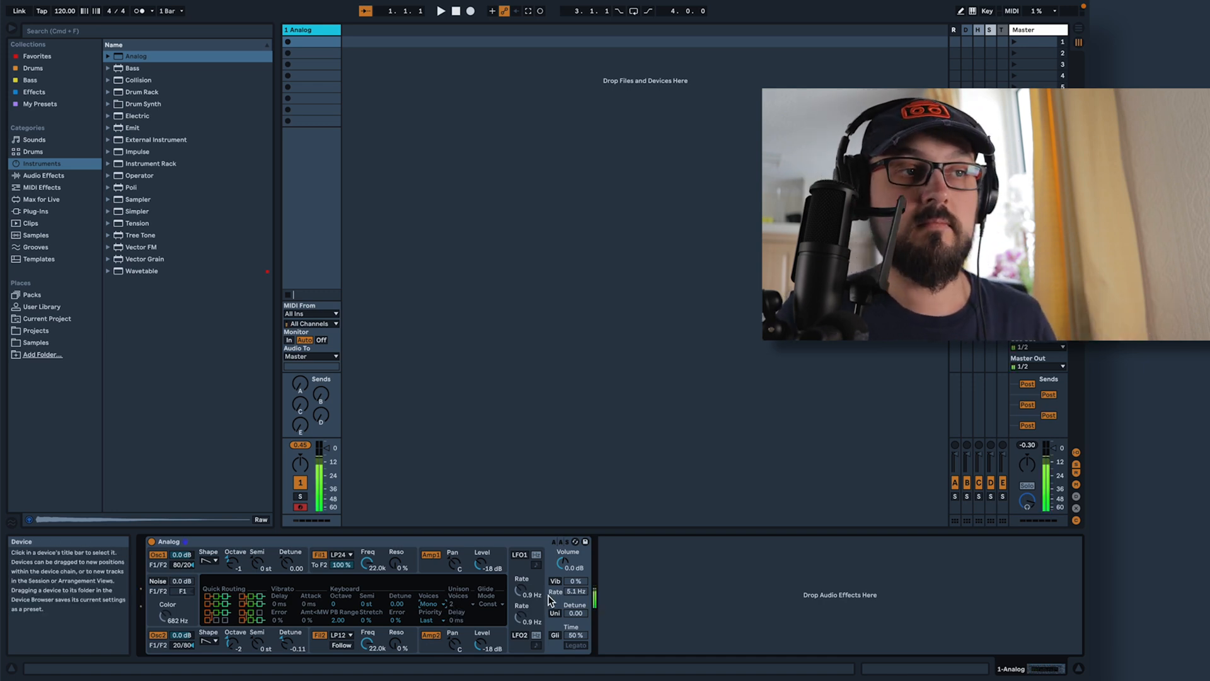
pyautogui.click(555, 635)
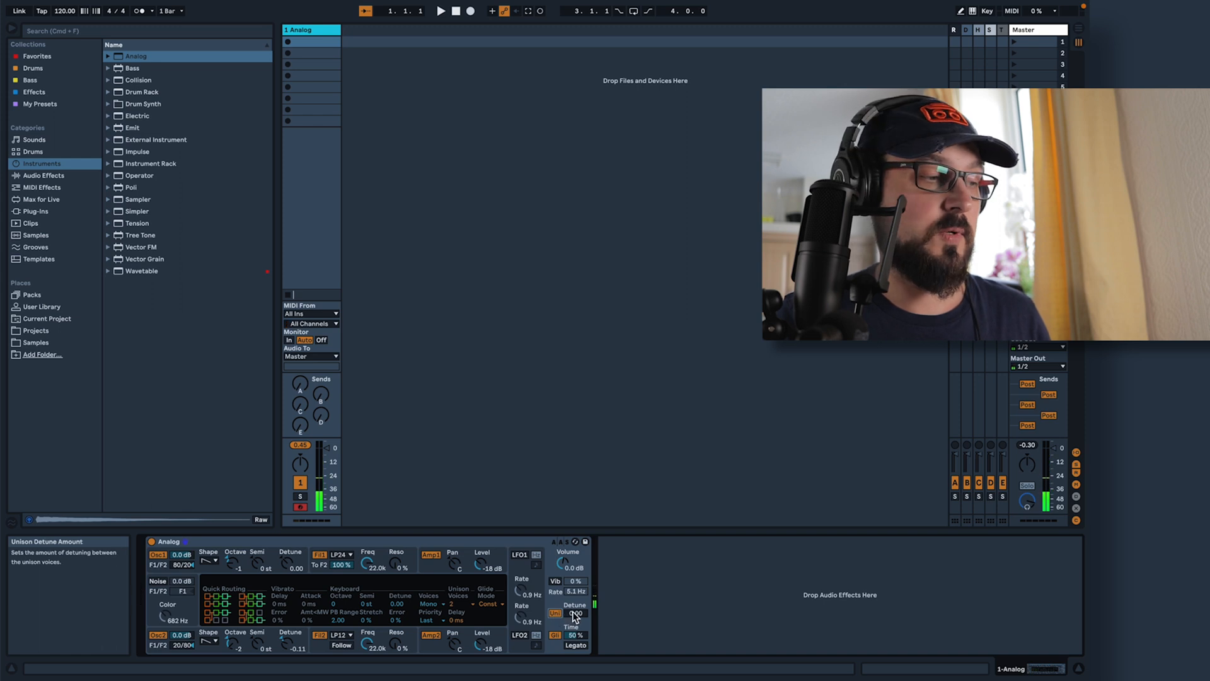
pyautogui.moveTo(573, 613); pyautogui.dragTo(572, 586)
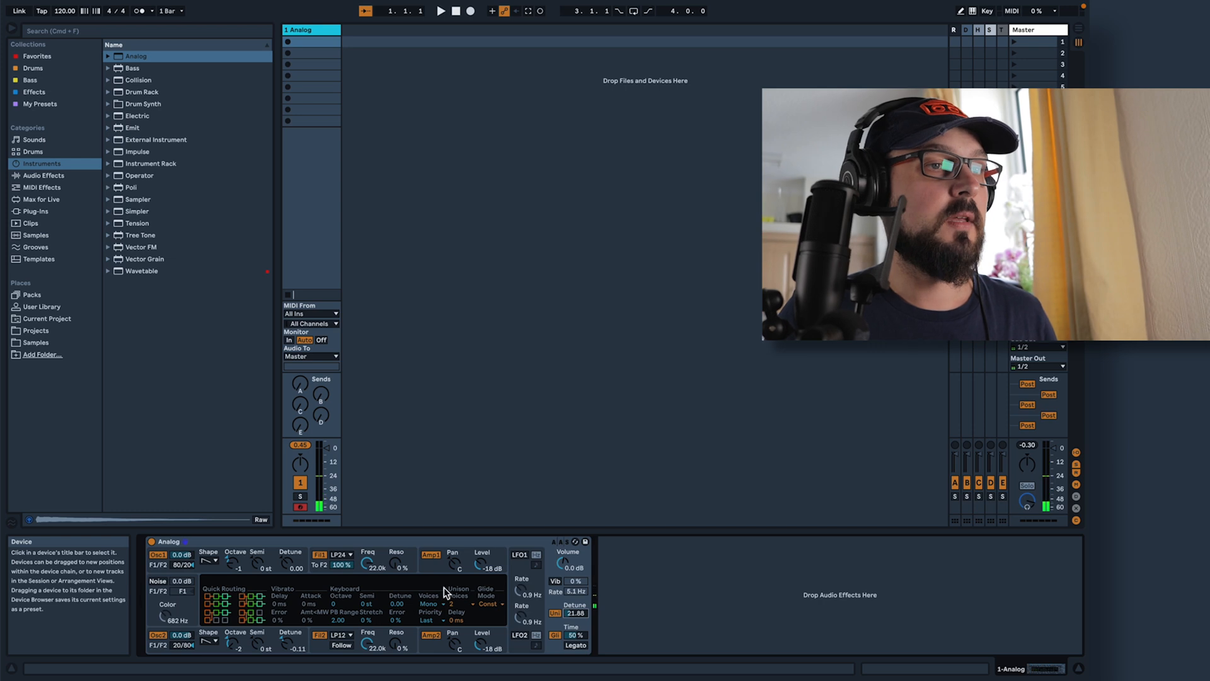
# Shape Amplifier 2's envelope with 16 ms attack, 301 ms decay, 0.73 sustain and 182 ms release
pyautogui.click(433, 648)
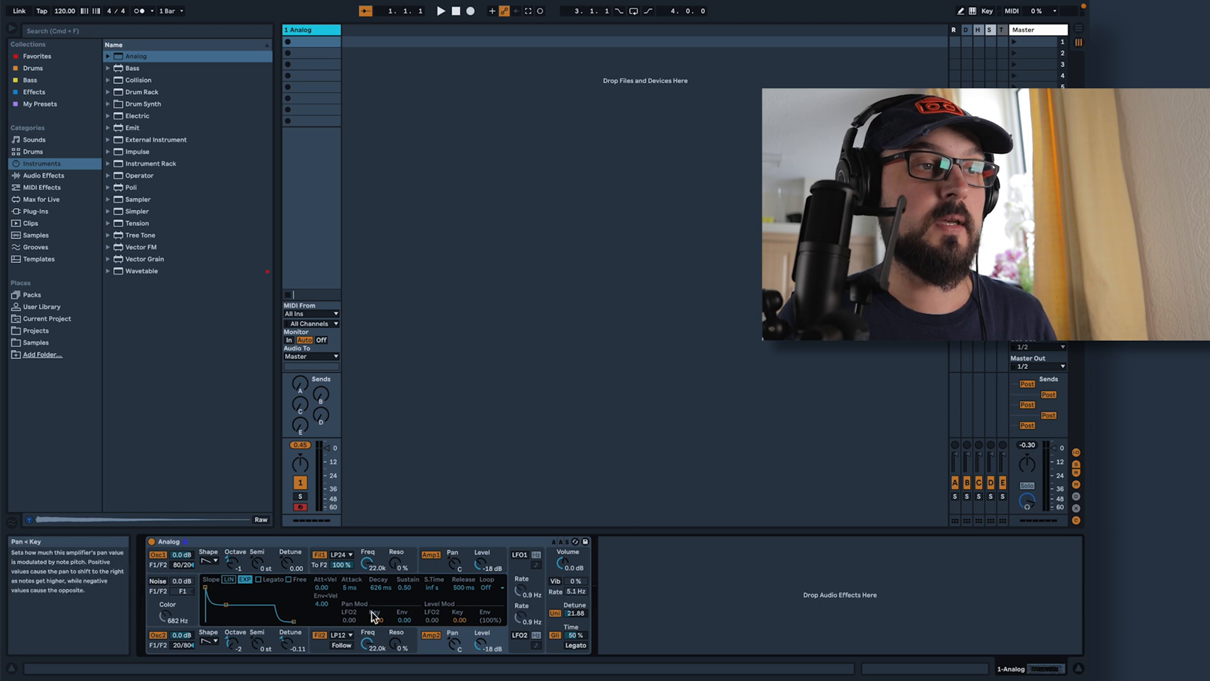
pyautogui.moveTo(351, 587); pyautogui.dragTo(351, 573)
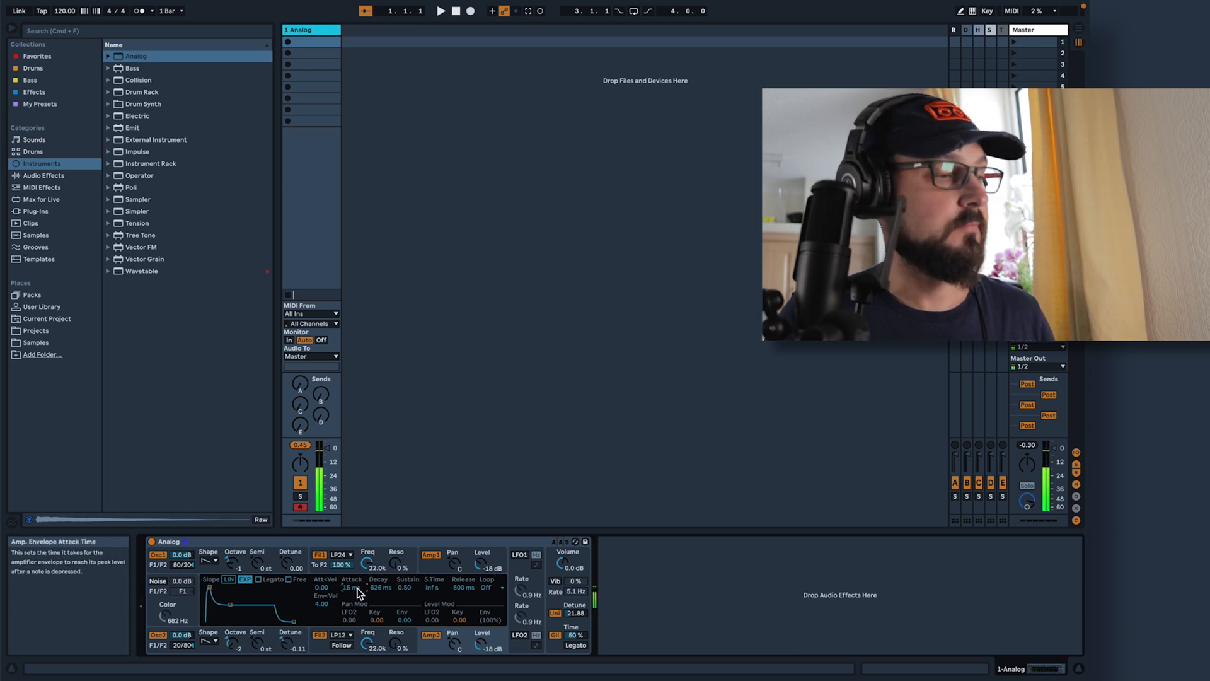
pyautogui.moveTo(381, 587); pyautogui.dragTo(380, 609)
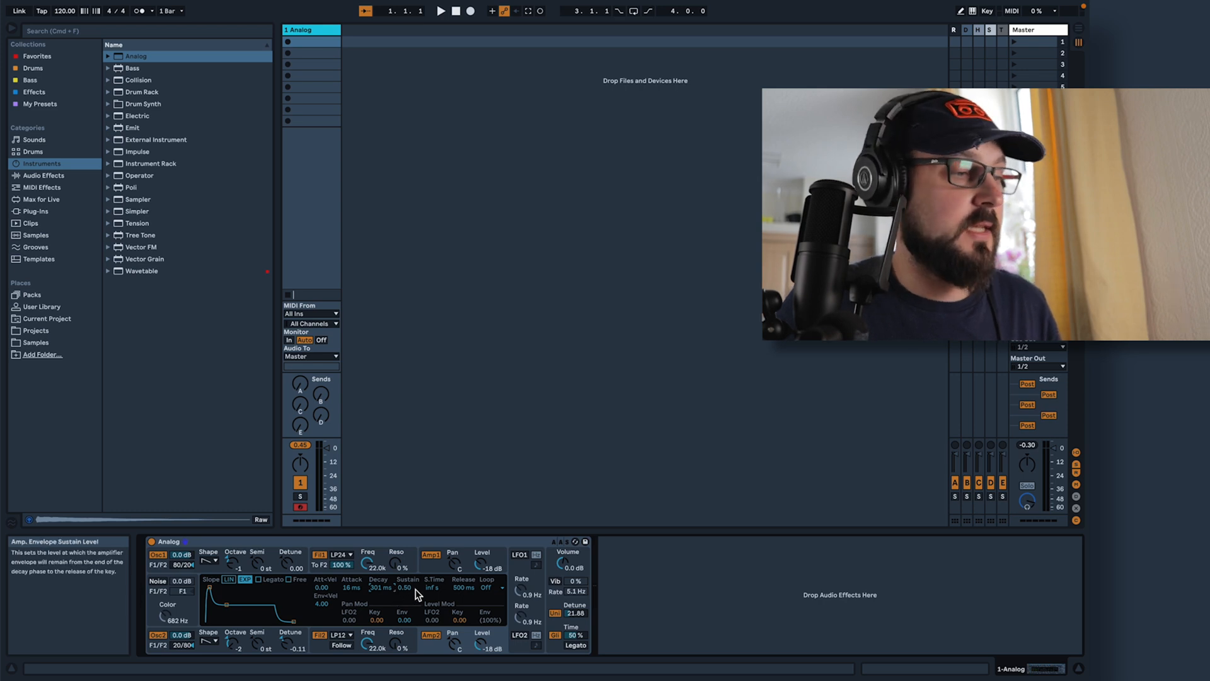
pyautogui.moveTo(412, 587); pyautogui.dragTo(412, 556)
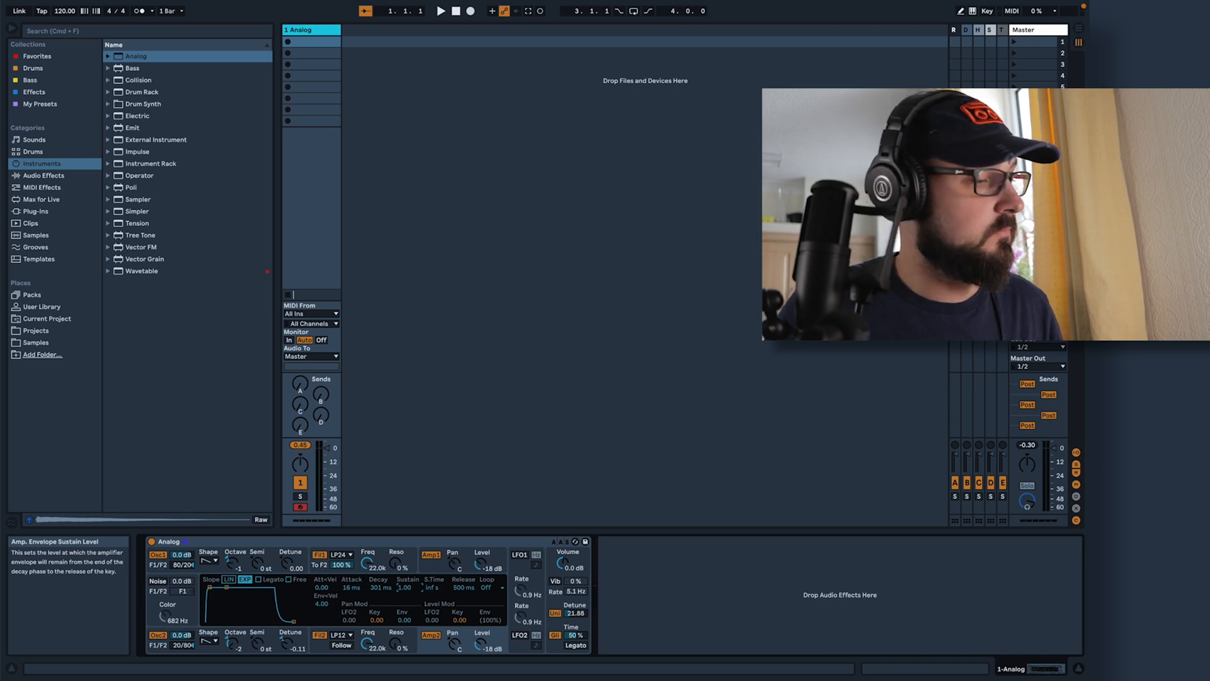
pyautogui.moveTo(404, 587); pyautogui.dragTo(404, 601)
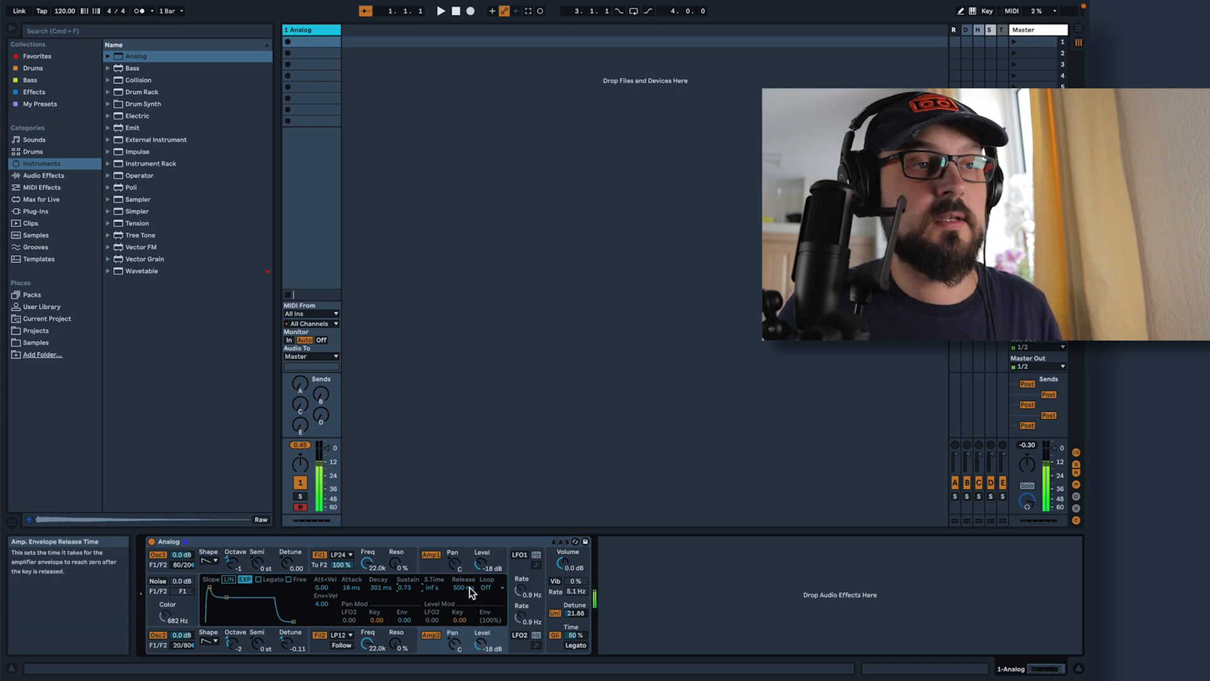
pyautogui.moveTo(470, 592); pyautogui.dragTo(469, 603)
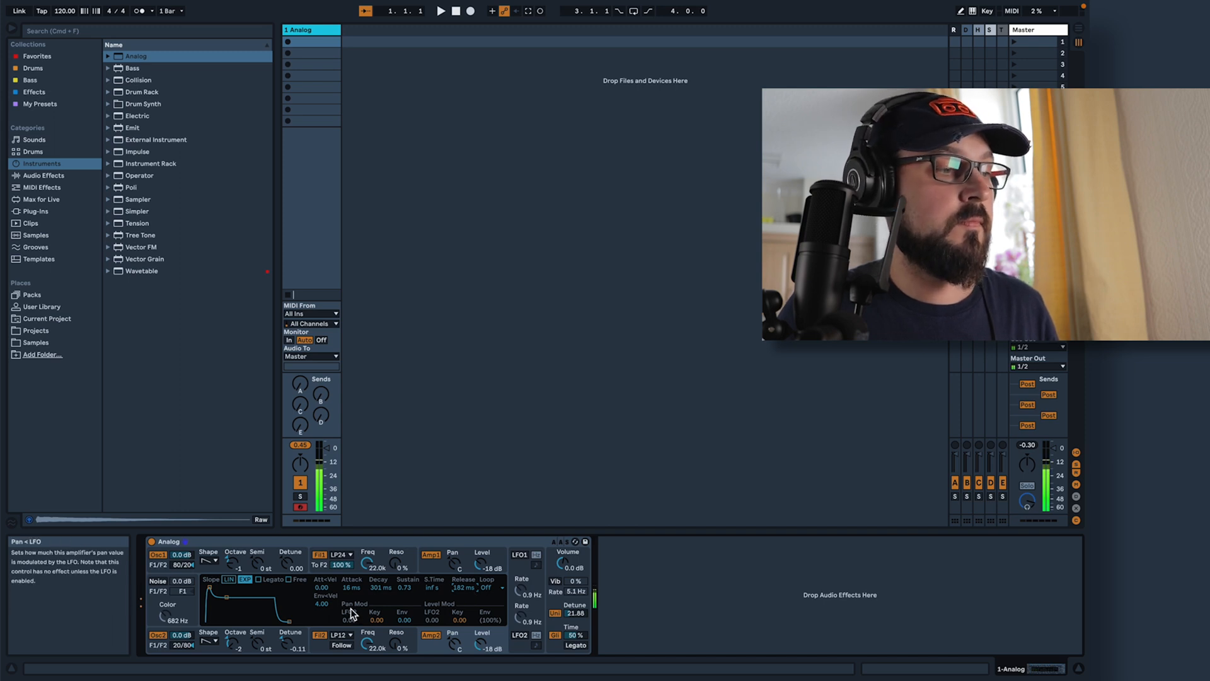
# Set the envelope velocity modulation to 1.70 for Amplifier 1 and 1.32 for Amplifier 2
pyautogui.click(443, 567)
pyautogui.moveTo(321, 604); pyautogui.dragTo(321, 630)
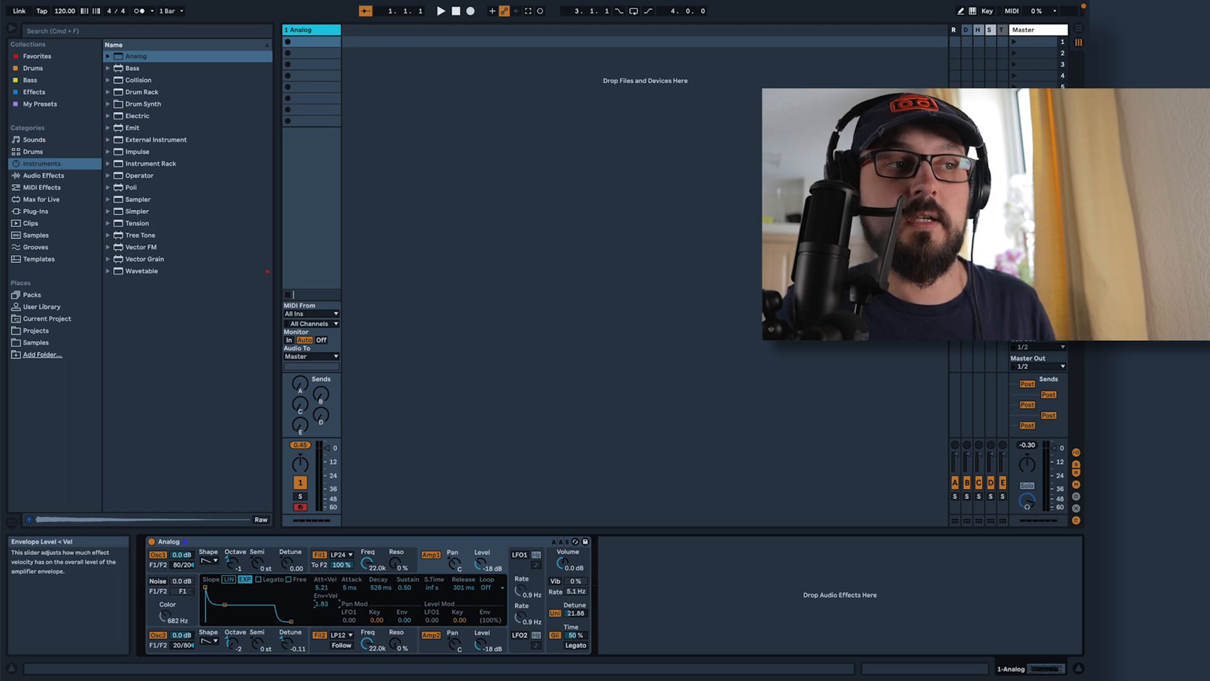
pyautogui.moveTo(321, 603); pyautogui.dragTo(322, 613)
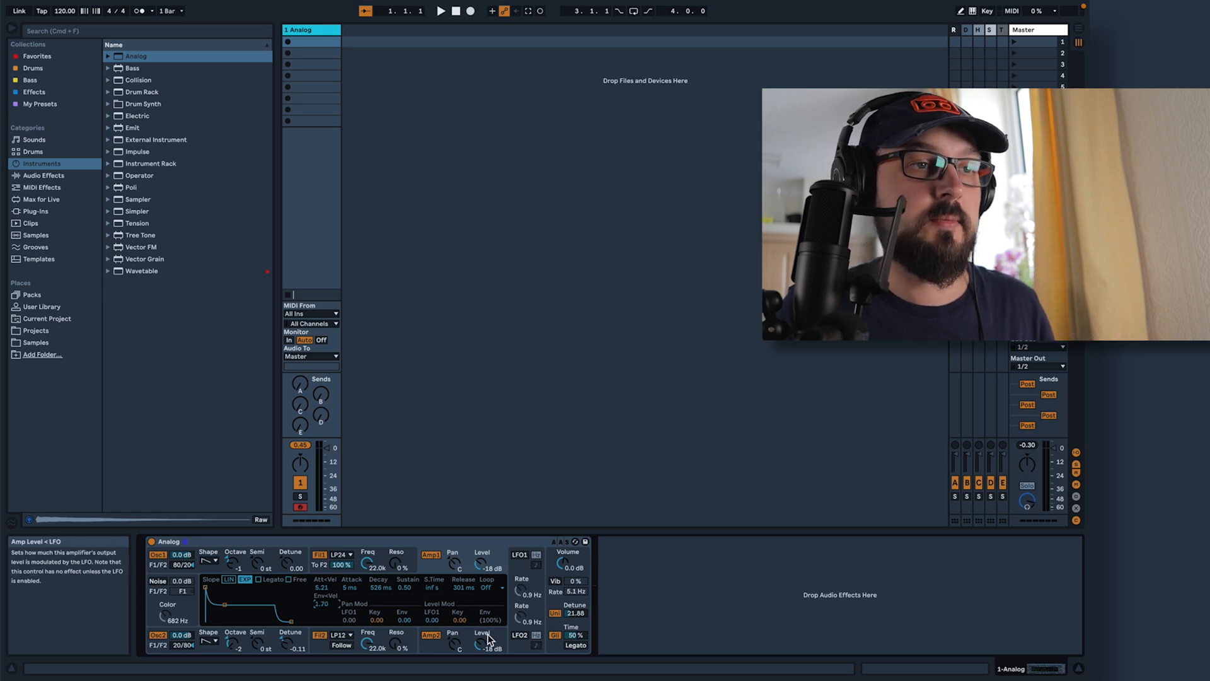
pyautogui.click(433, 636)
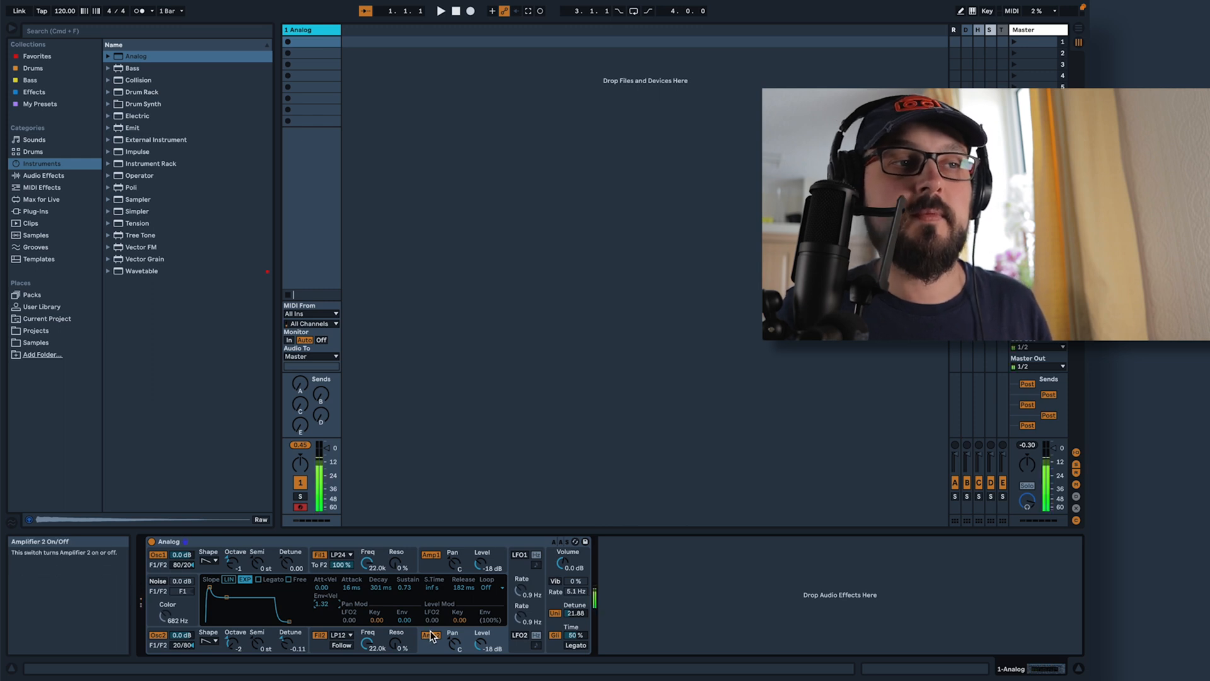
pyautogui.click(434, 566)
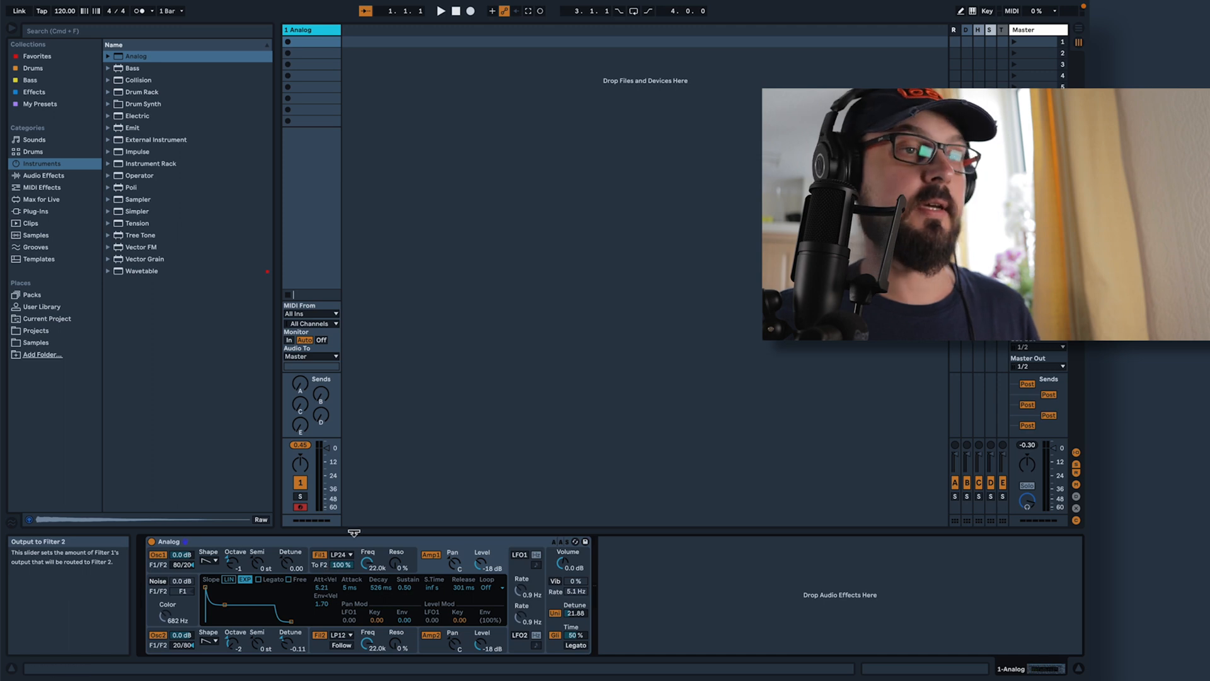
# Set Filter 1 to Low-pass 12dB/oct with a cutoff frequency of 323 Hz and 57% resonance
pyautogui.click(340, 554)
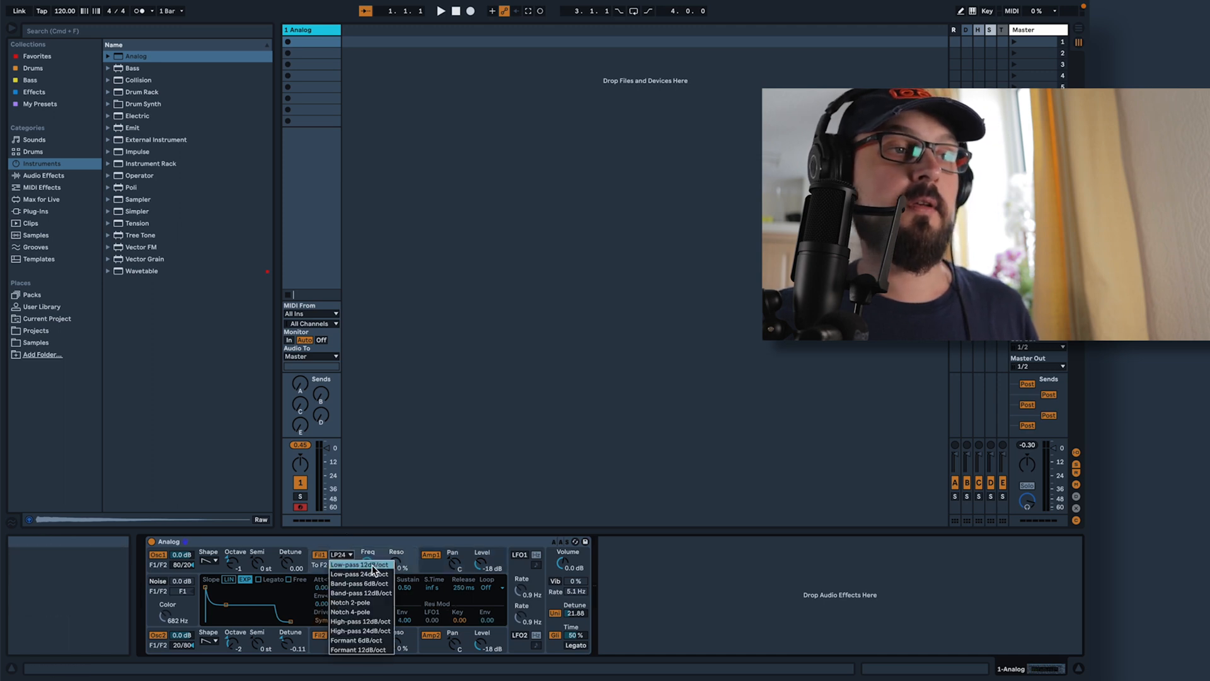
pyautogui.click(380, 565)
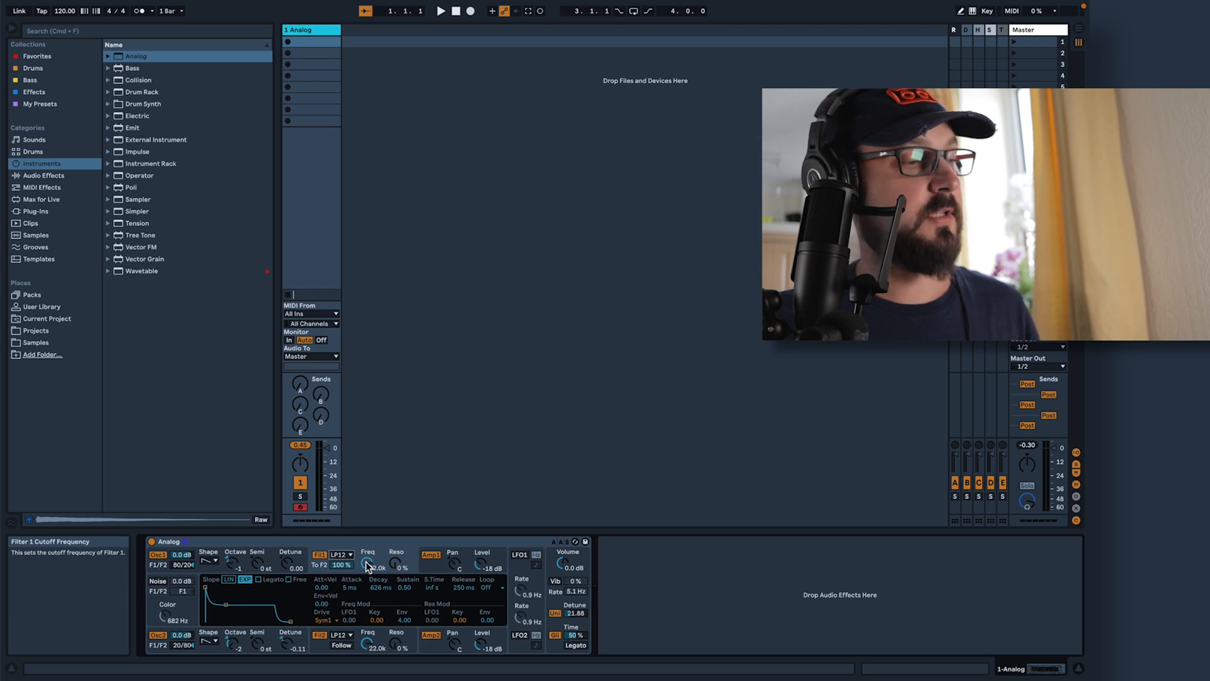
pyautogui.moveTo(365, 561); pyautogui.dragTo(366, 614)
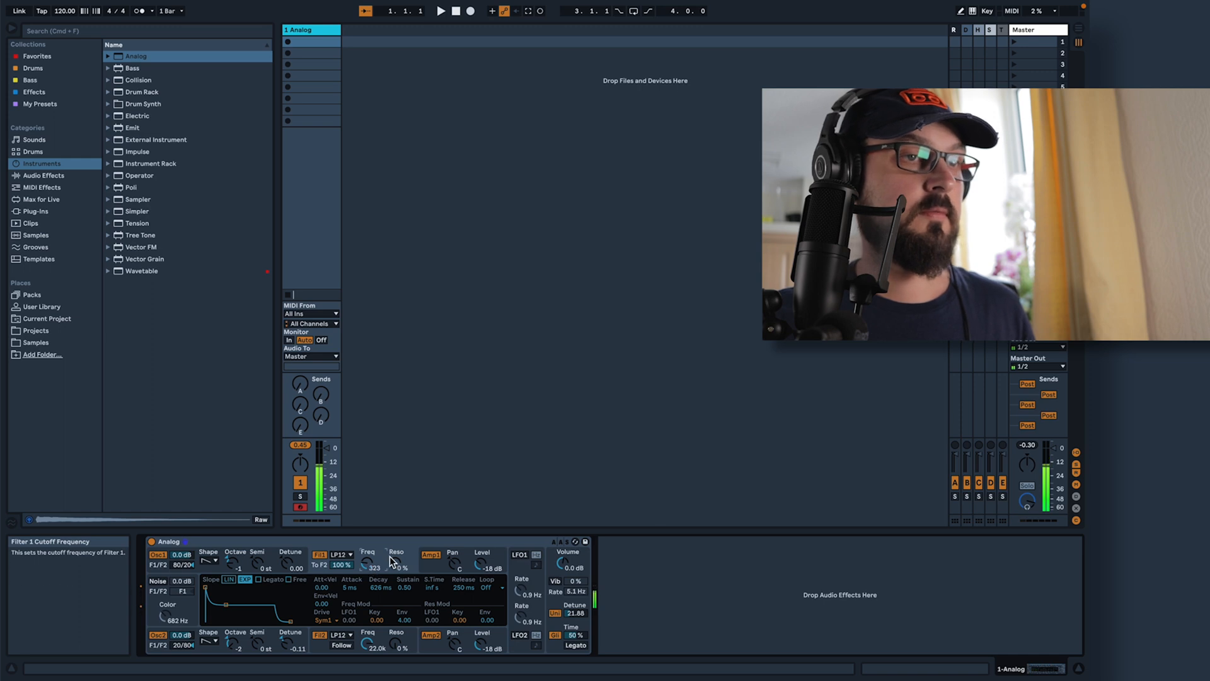
pyautogui.moveTo(395, 563); pyautogui.dragTo(395, 535)
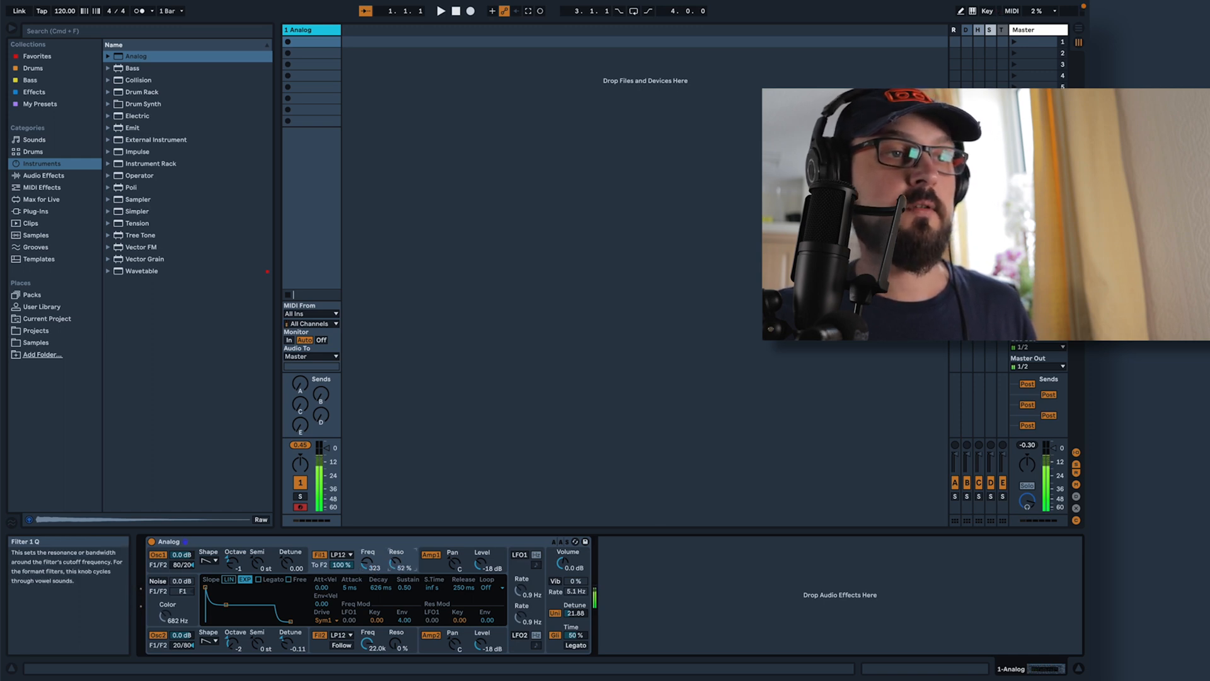
pyautogui.moveTo(396, 562); pyautogui.dragTo(395, 555)
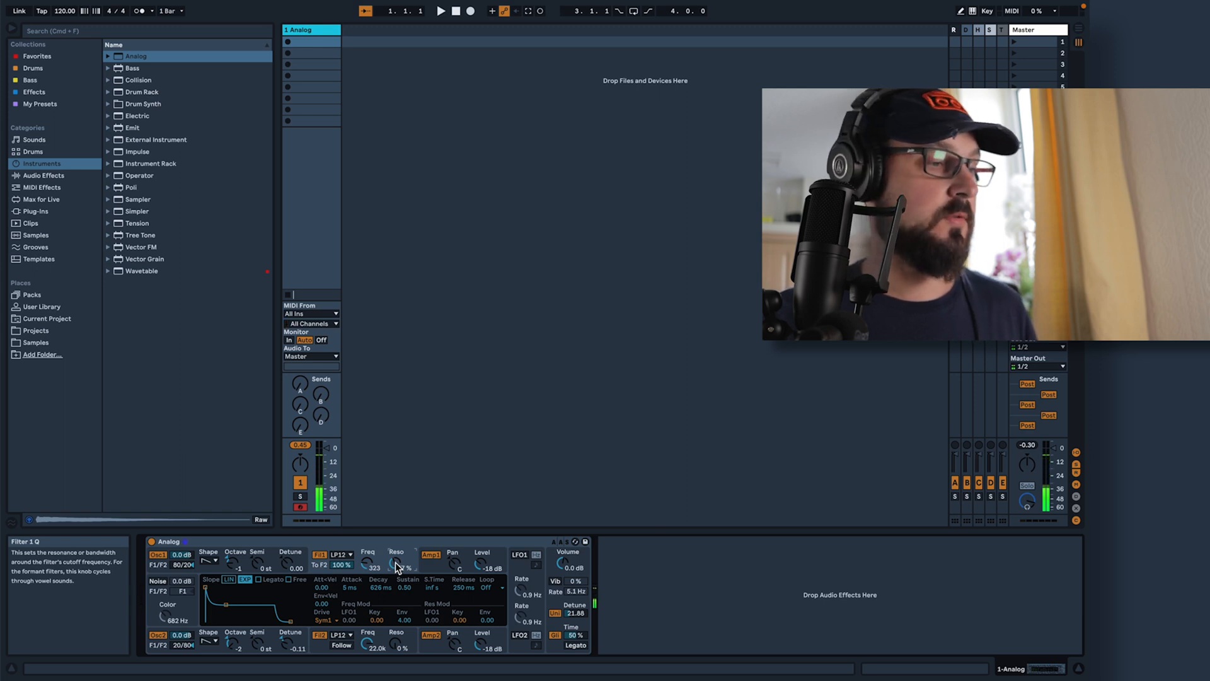
# Set Filter 2 to Band-pass 6dB/oct with a cutoff frequency of 74 Hz and 56% resonance
pyautogui.click(341, 635)
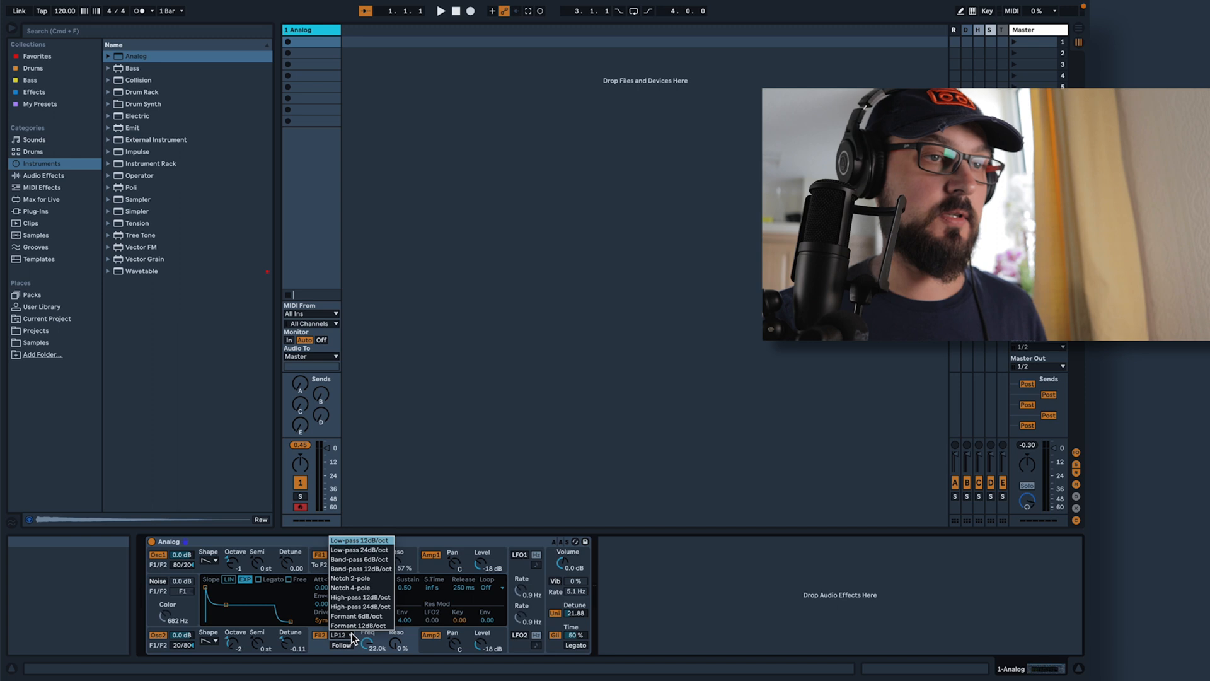
pyautogui.click(379, 560)
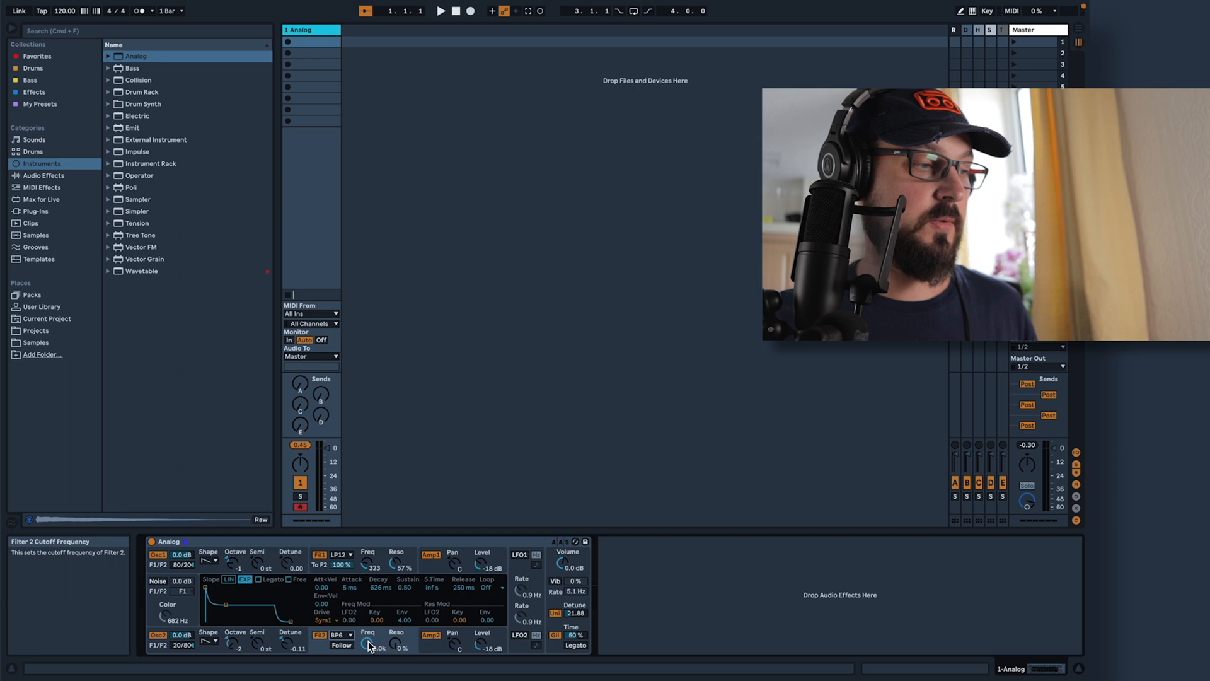
pyautogui.moveTo(369, 645)
pyautogui.mouseDown()
pyautogui.moveTo(369, 627)
pyautogui.moveTo(366, 655)
pyautogui.moveTo(369, 641)
pyautogui.mouseUp()
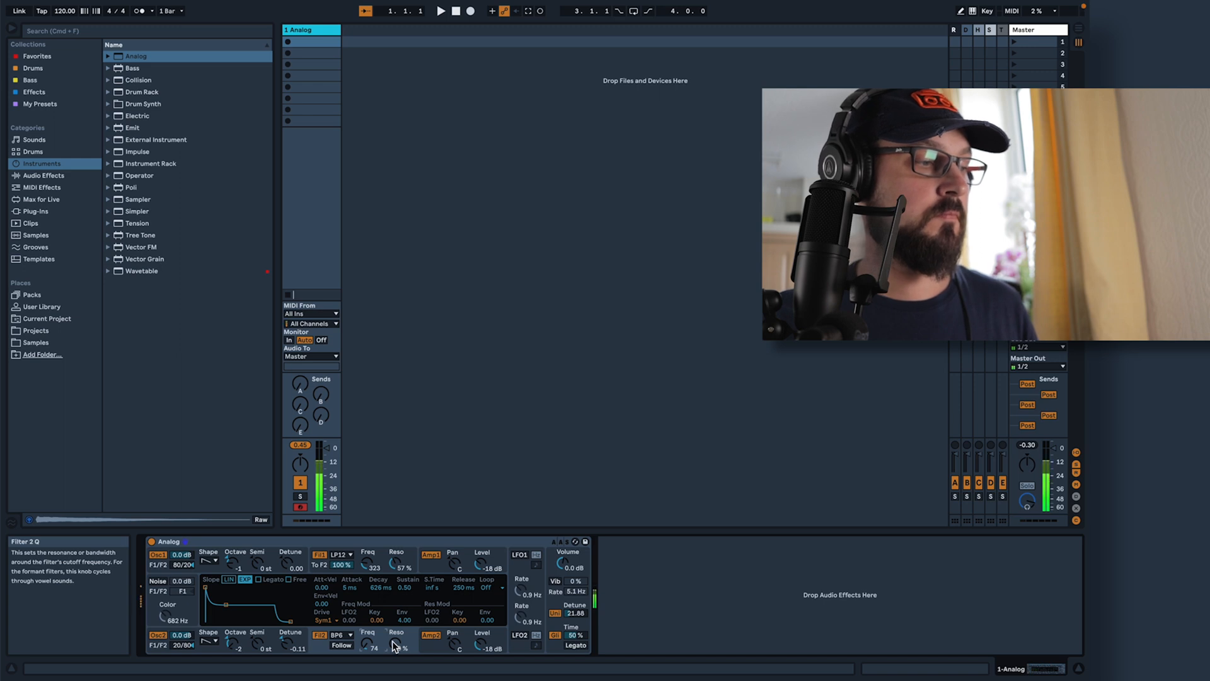
pyautogui.moveTo(394, 646); pyautogui.dragTo(393, 653)
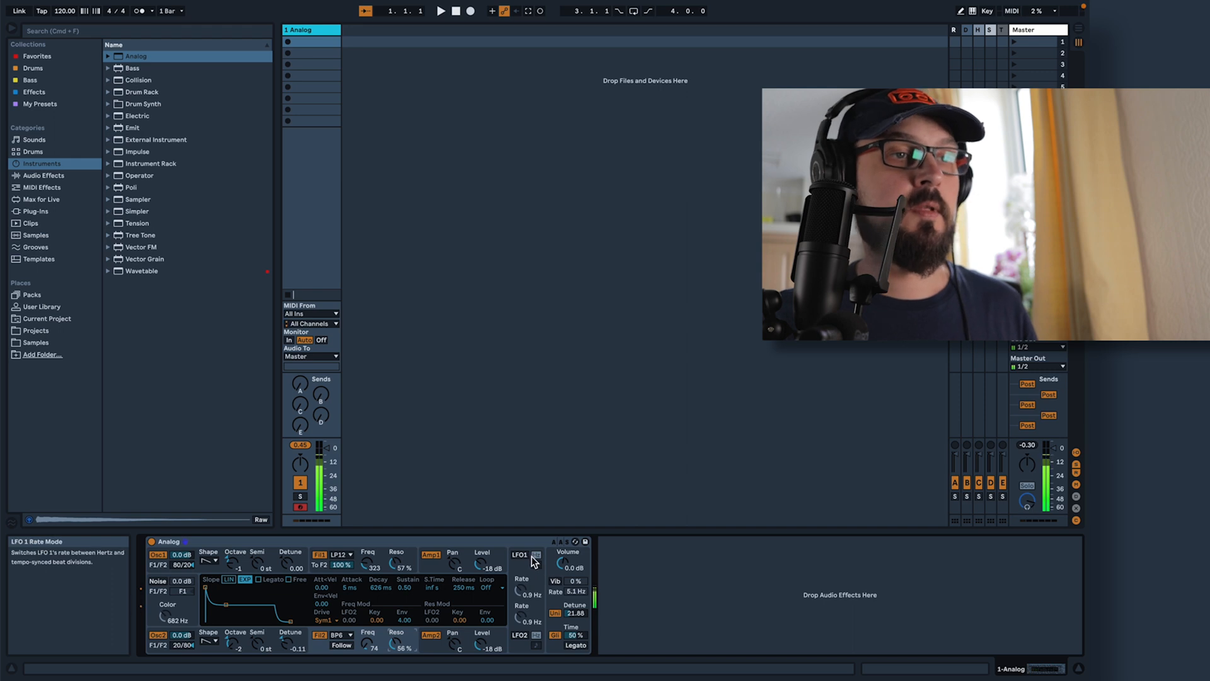
# Enable LFO 1 and set its rate to 0.5 Hz
pyautogui.click(526, 590)
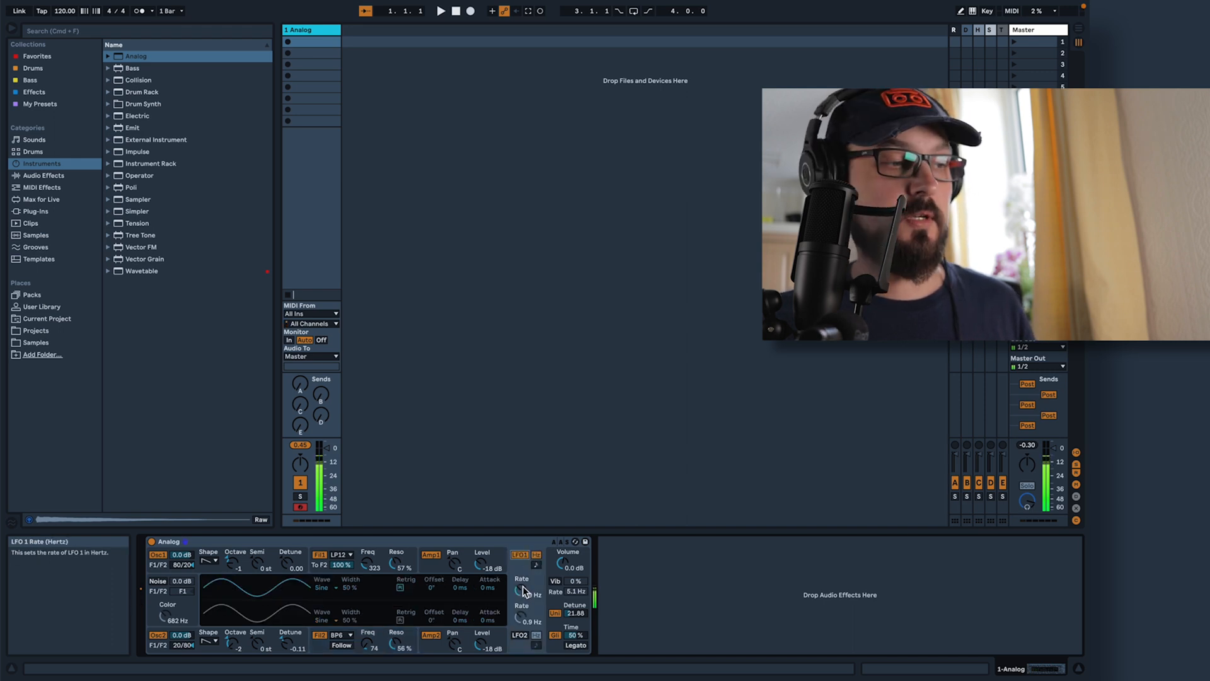
pyautogui.moveTo(521, 587); pyautogui.dragTo(521, 606)
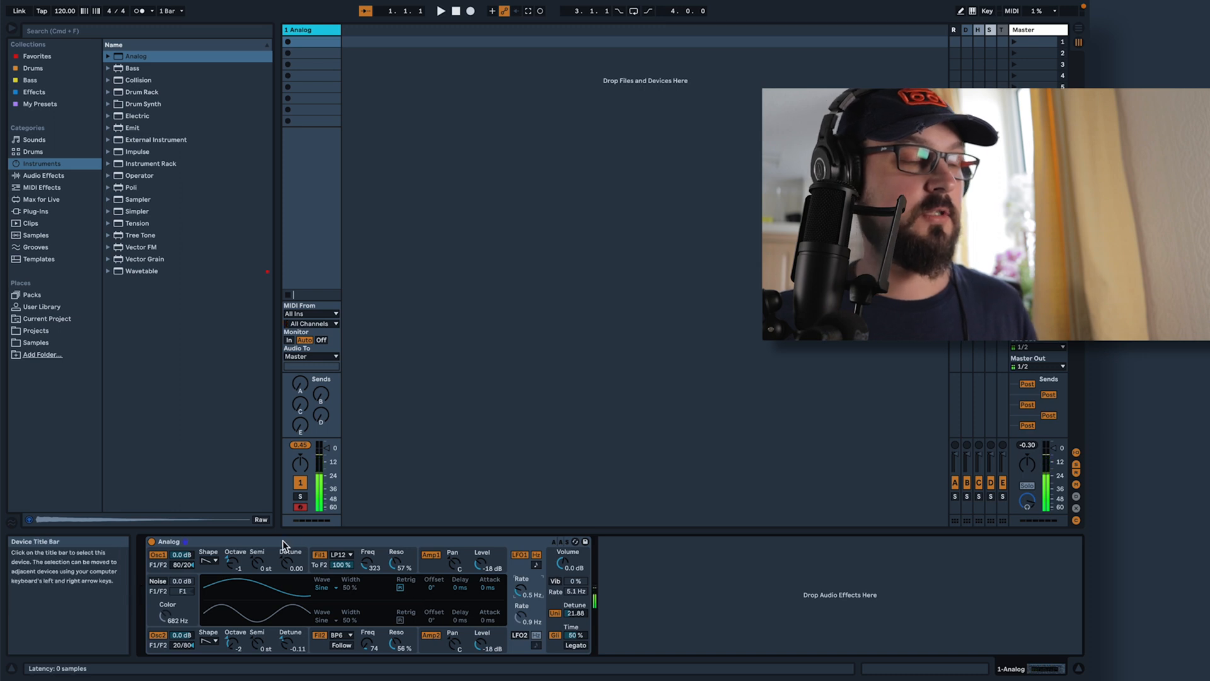
# Set Filter 1's frequency modulation to 1.00 from LFO 1 and 4.00 from the envelope, and its resonance modulation from LFO 1 to 0.40
pyautogui.click(322, 570)
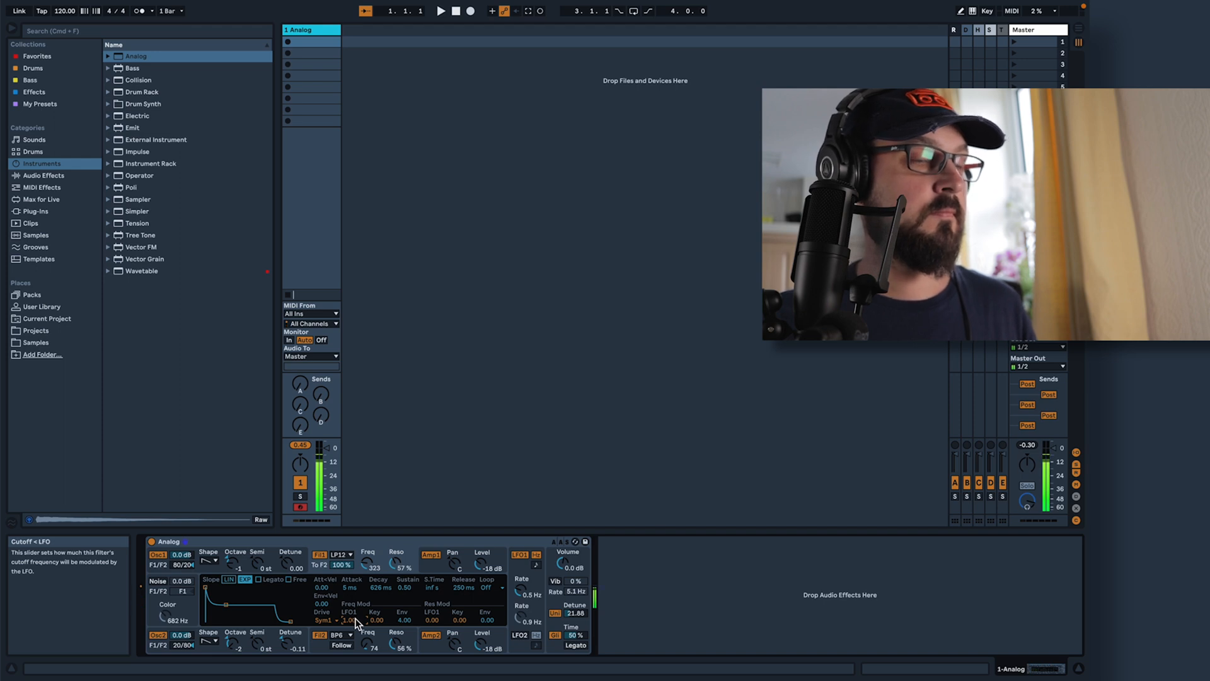
pyautogui.moveTo(403, 621); pyautogui.dragTo(404, 595)
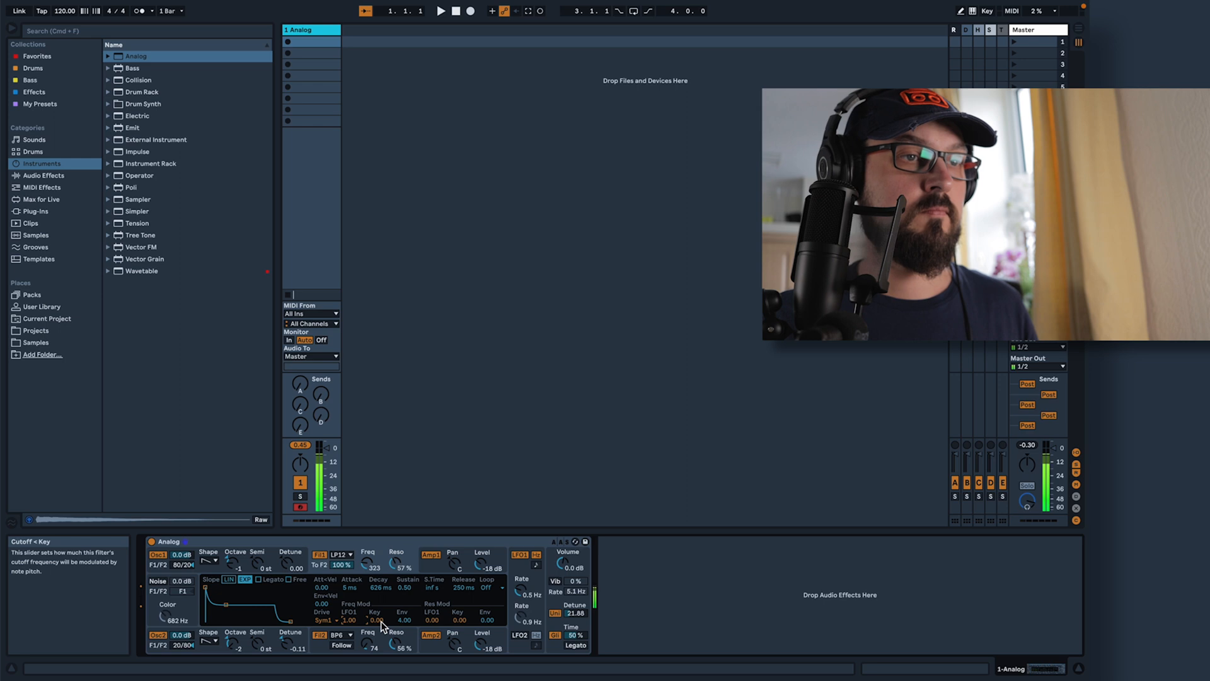
pyautogui.moveTo(403, 619)
pyautogui.mouseDown()
pyautogui.moveTo(404, 636)
pyautogui.moveTo(404, 614)
pyautogui.mouseUp()
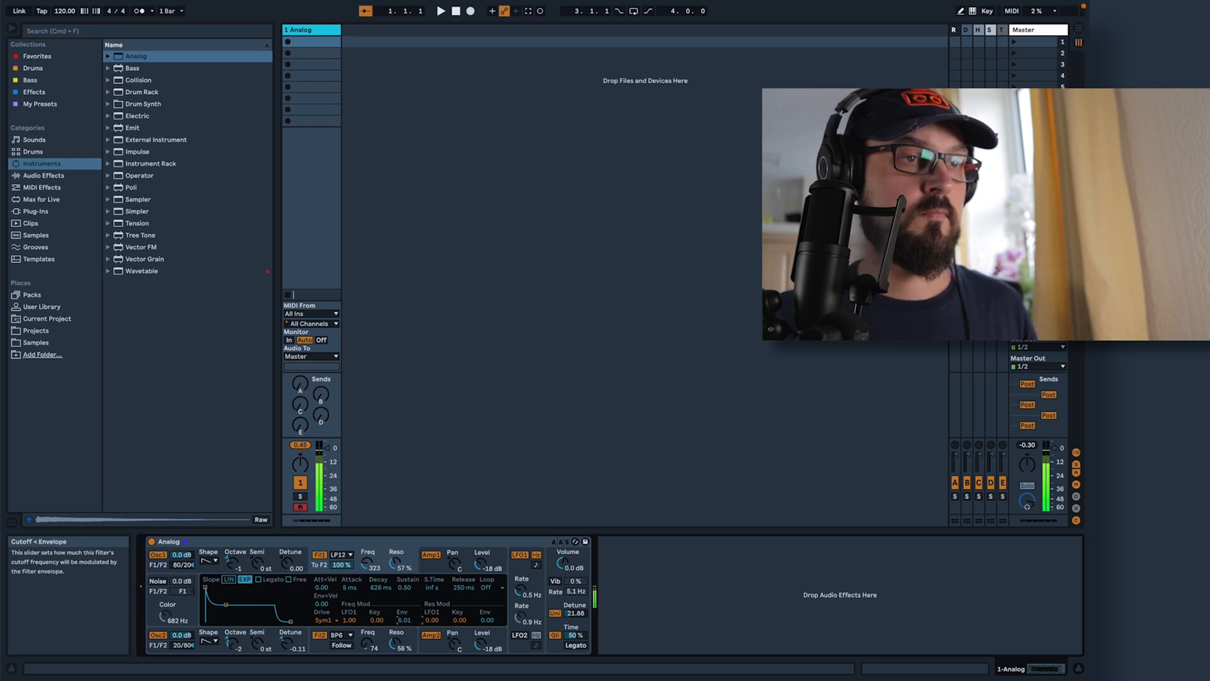
pyautogui.moveTo(404, 615); pyautogui.dragTo(413, 641)
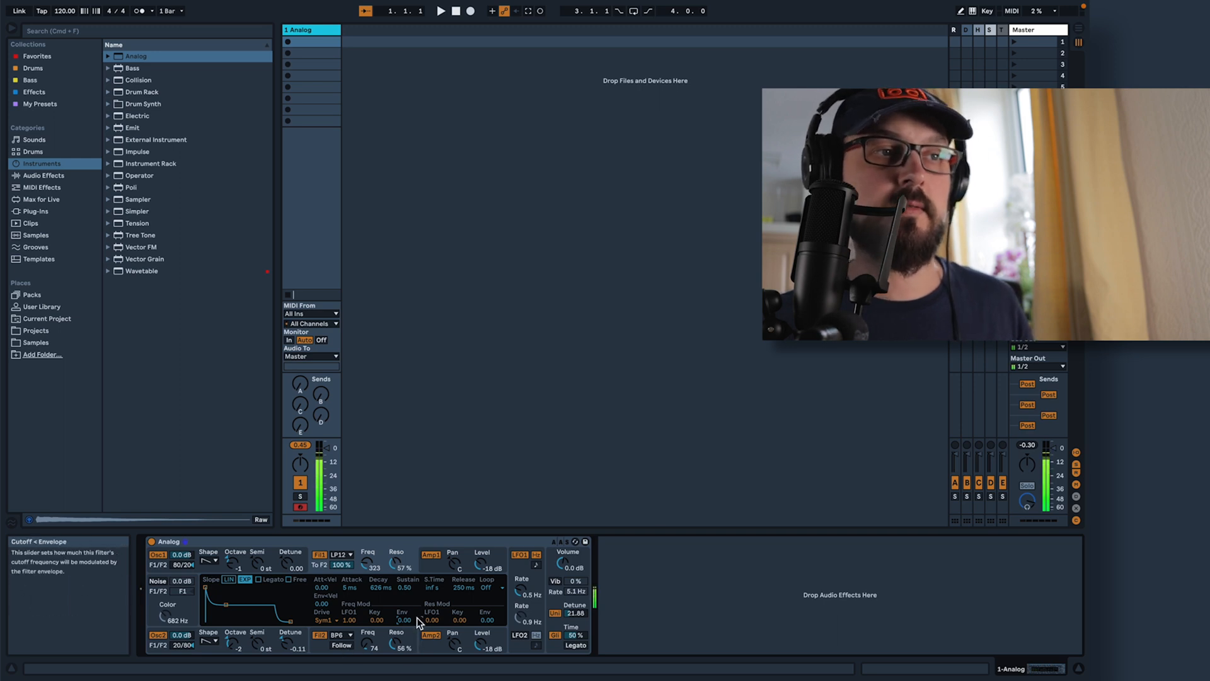
pyautogui.write('4')
pyautogui.press('Return')
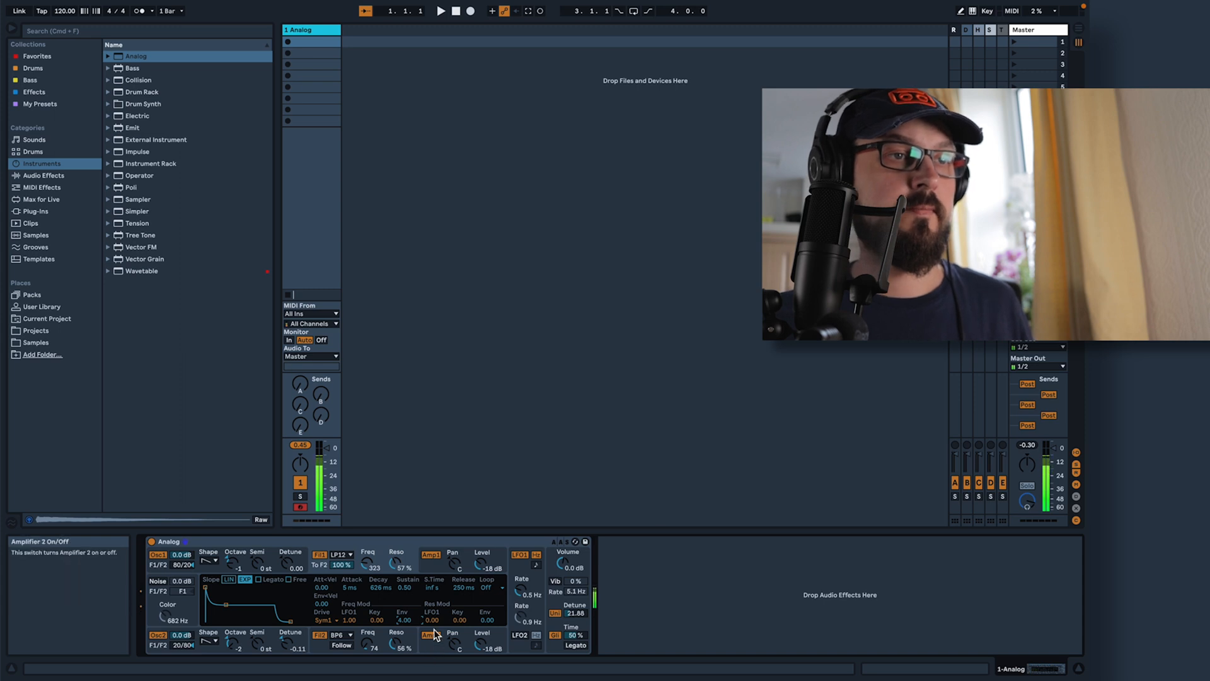
pyautogui.moveTo(436, 618); pyautogui.dragTo(436, 608)
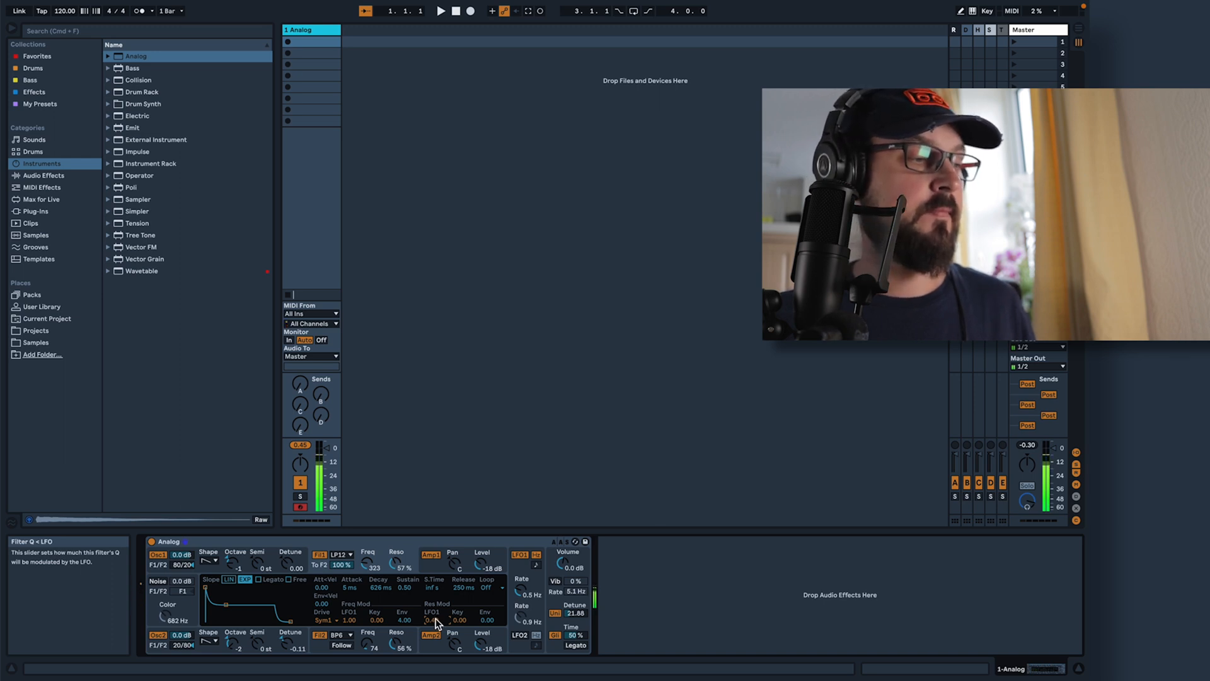
# Enable LFO 2 at 0.4 Hz and set the LFO modulation: Filter 2 frequency 0.44, Filter 1 frequency 0.48 and resonance 0.57
pyautogui.click(322, 647)
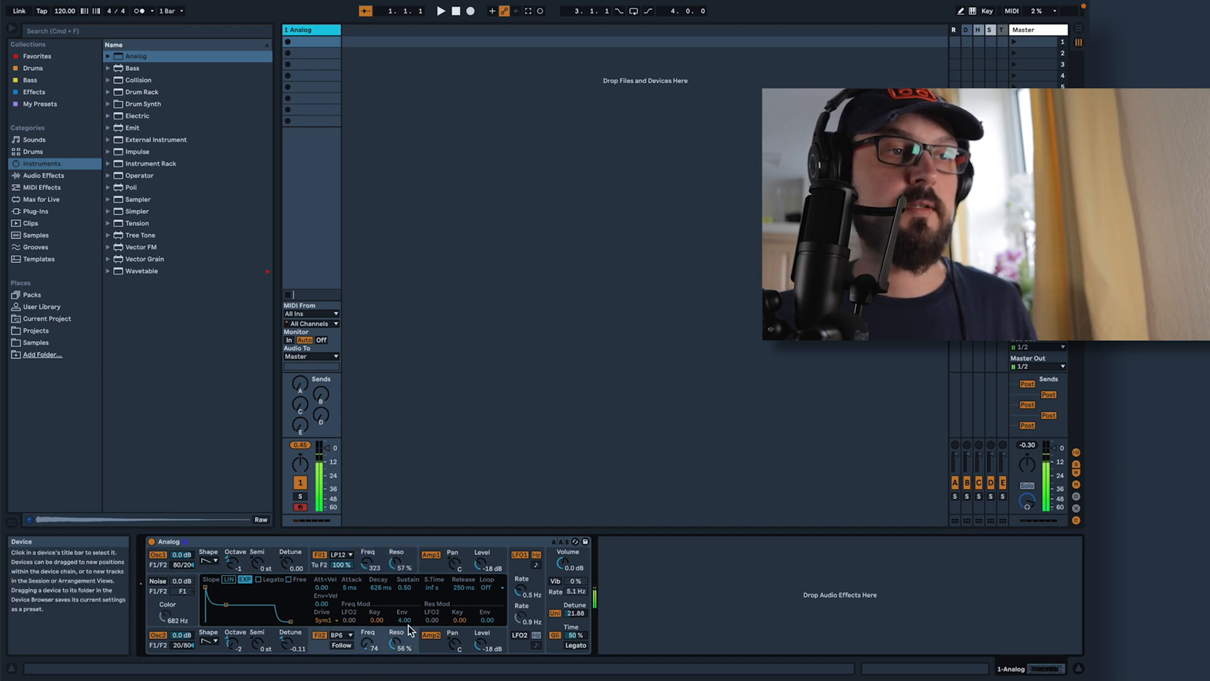
pyautogui.click(520, 635)
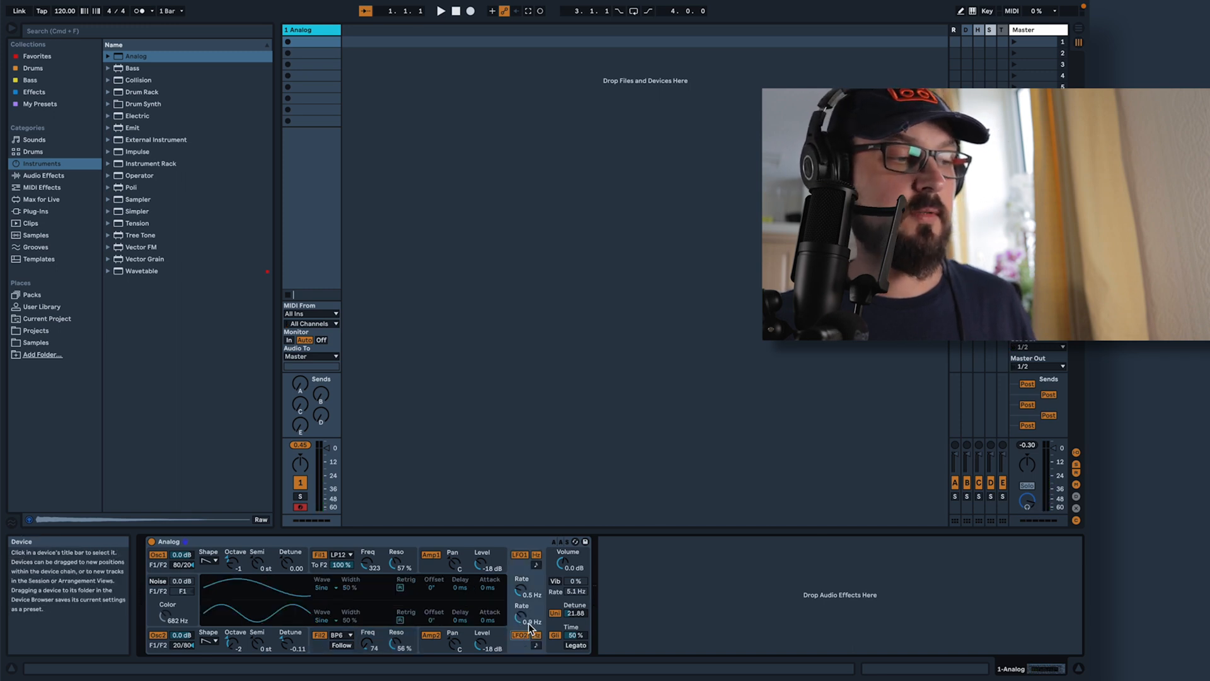
pyautogui.moveTo(525, 620); pyautogui.dragTo(525, 639)
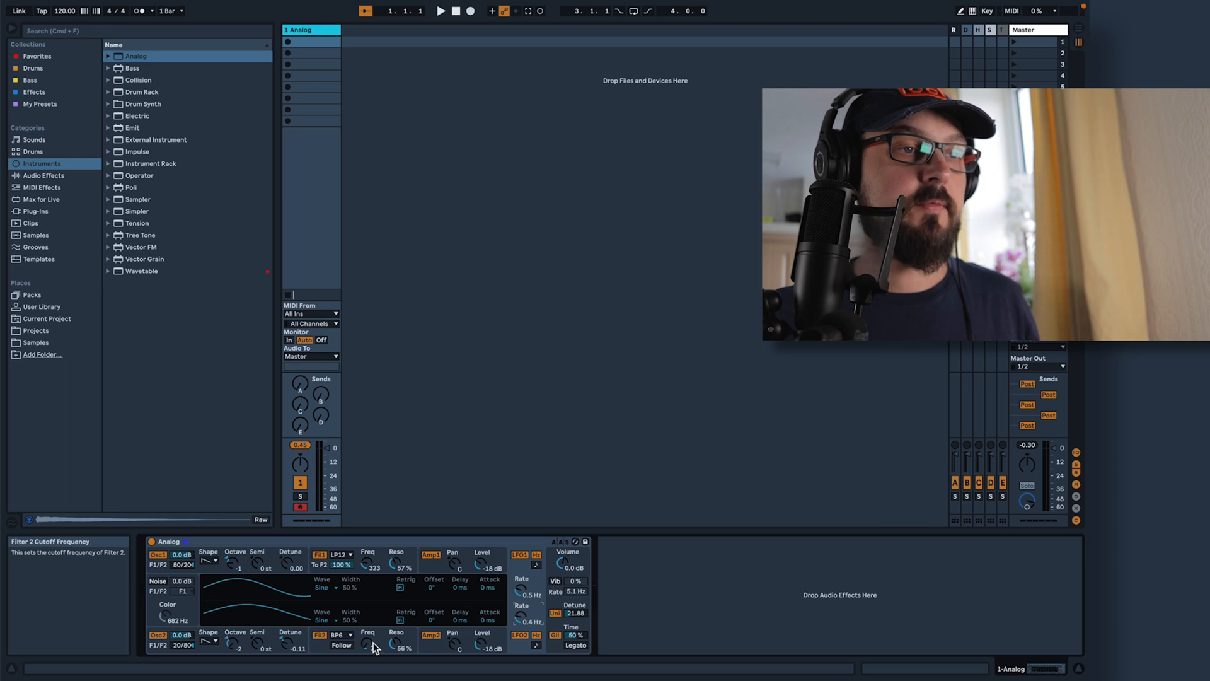
pyautogui.click(319, 648)
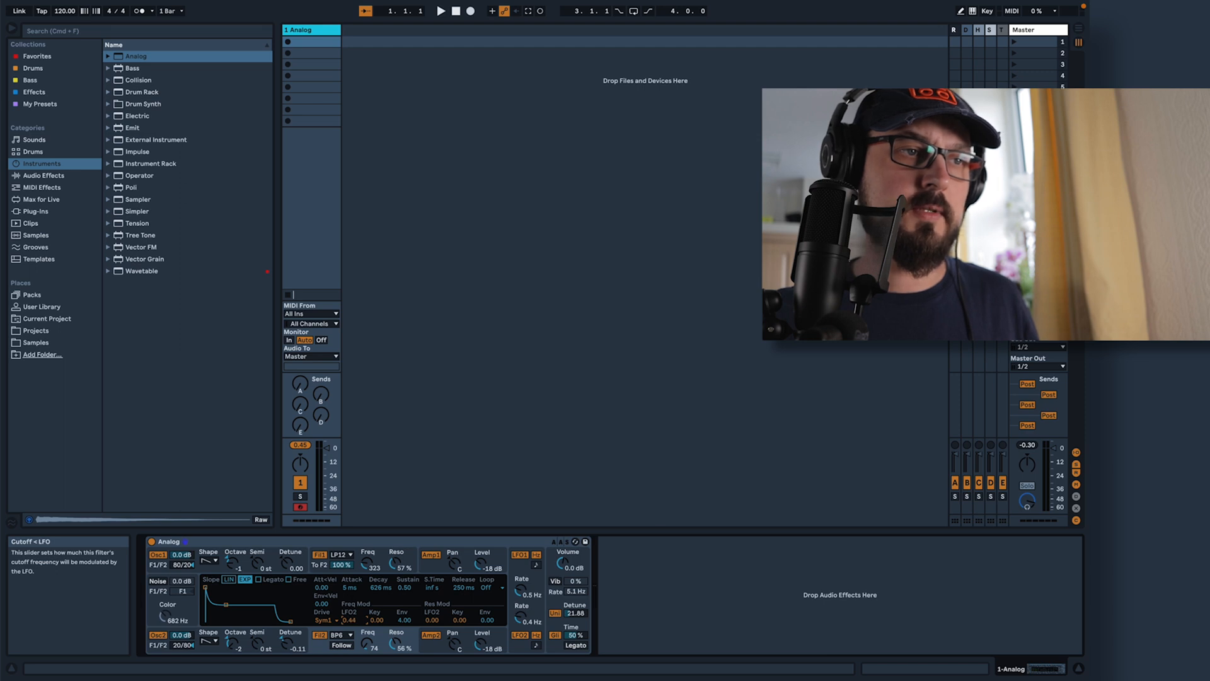
pyautogui.click(314, 569)
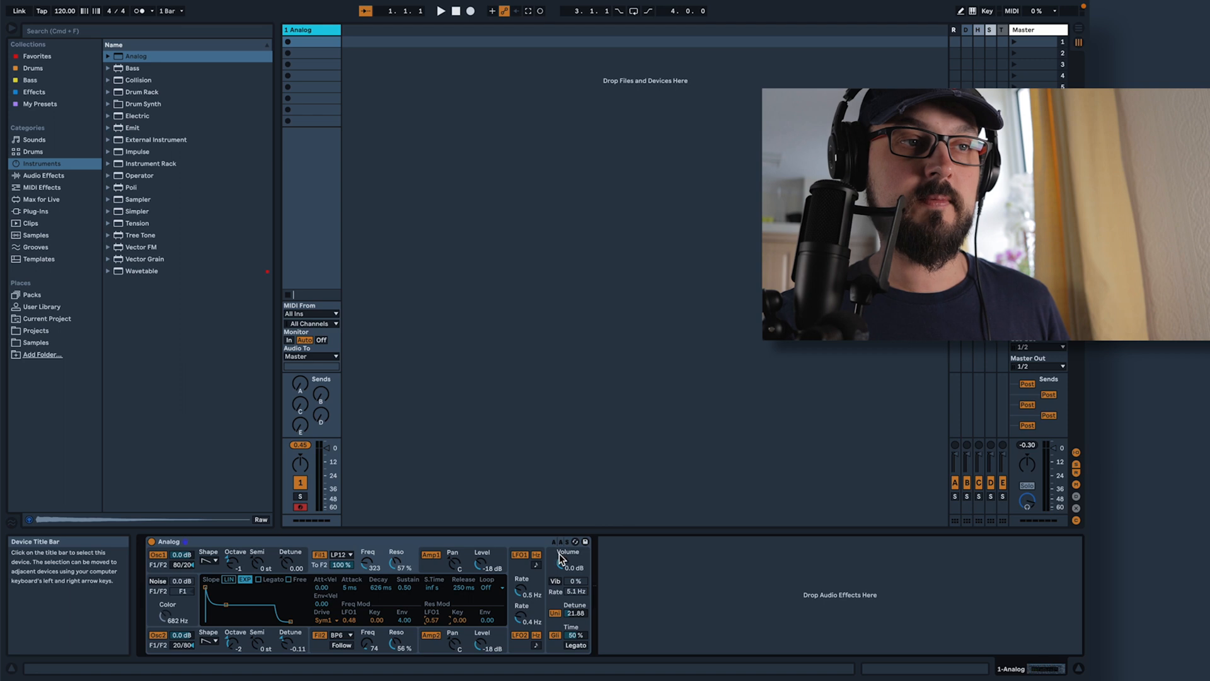
# Set the Analog instrument's overall volume to -9.2 dB and the levels of Amplifier 1 and Amplifier 2 to -9.0 dB
pyautogui.moveTo(561, 562); pyautogui.dragTo(561, 569)
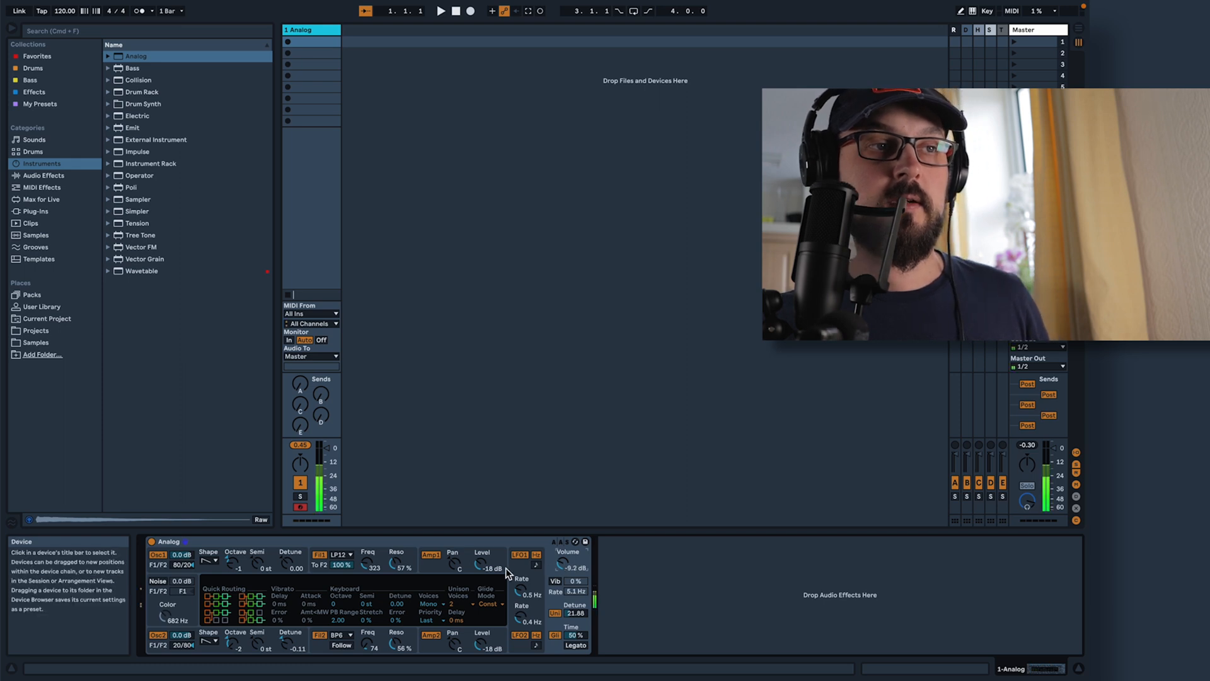
pyautogui.click(477, 559)
pyautogui.moveTo(478, 560); pyautogui.dragTo(477, 554)
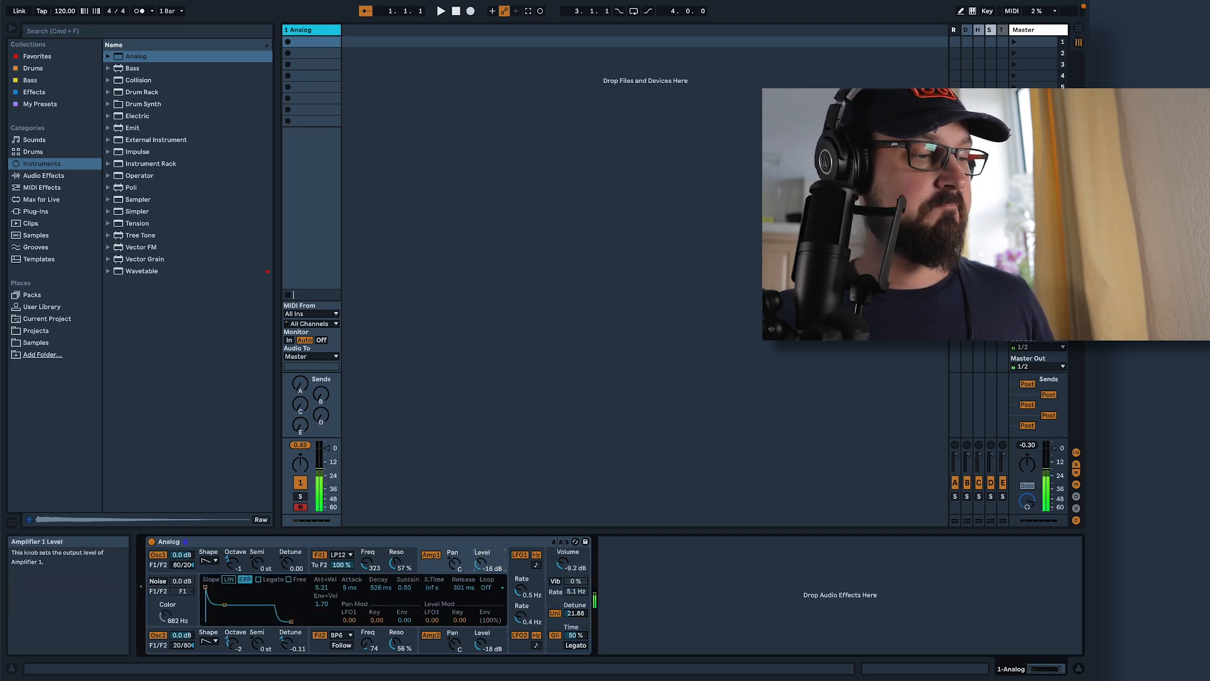
pyautogui.moveTo(478, 555); pyautogui.dragTo(477, 553)
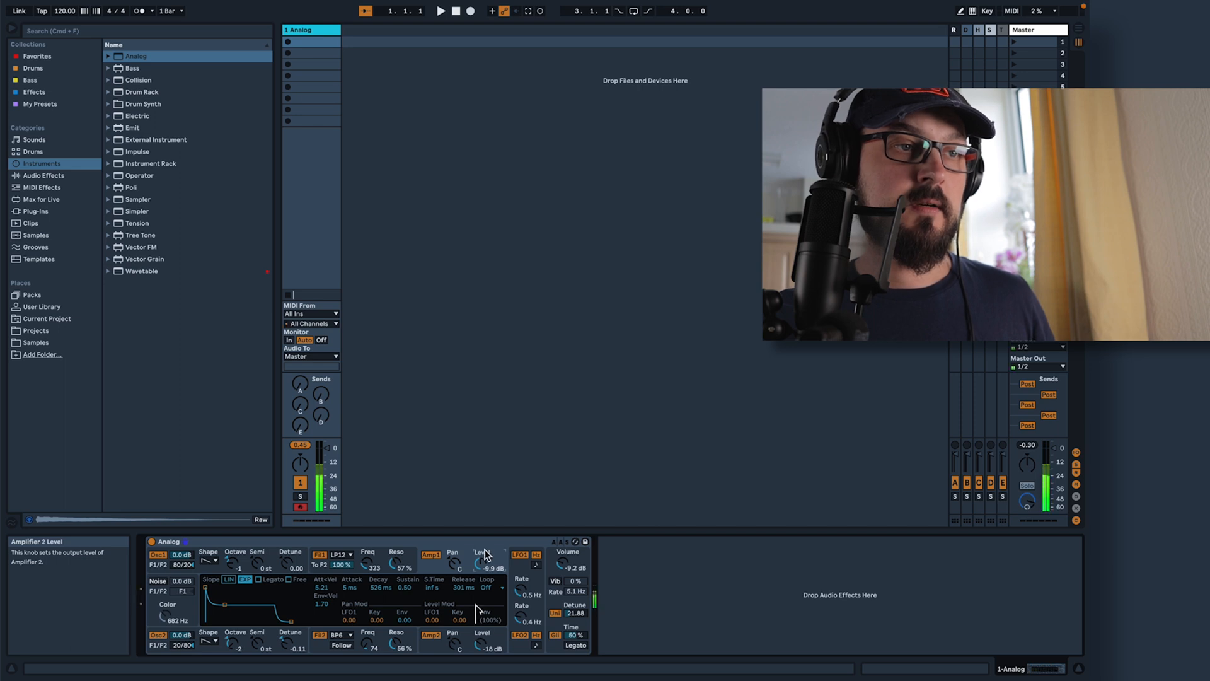
pyautogui.moveTo(479, 572); pyautogui.dragTo(479, 570)
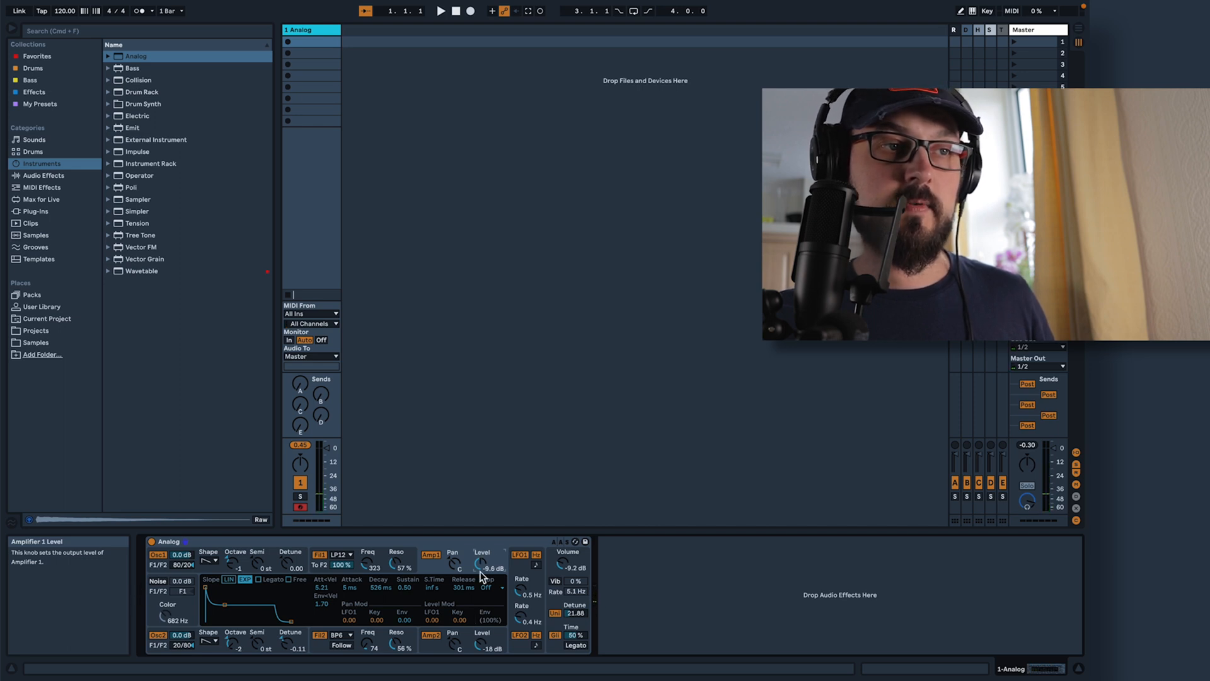
pyautogui.moveTo(479, 644); pyautogui.dragTo(479, 633)
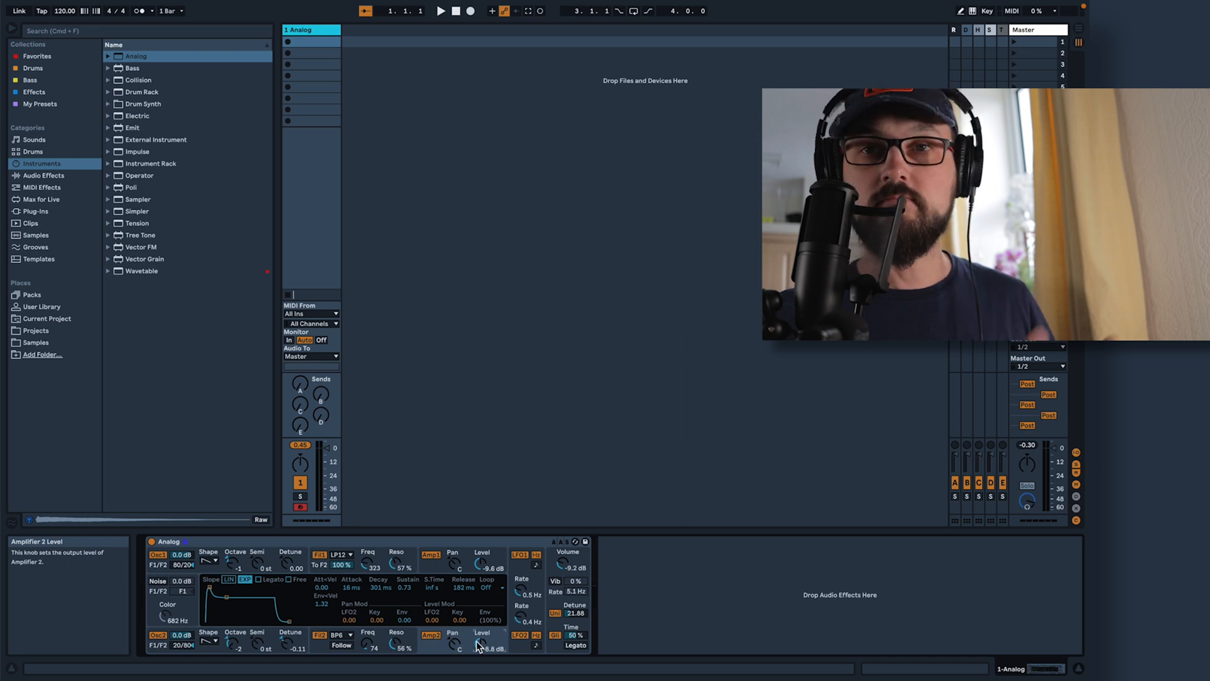
pyautogui.moveTo(480, 645); pyautogui.dragTo(480, 647)
pyautogui.click(492, 565)
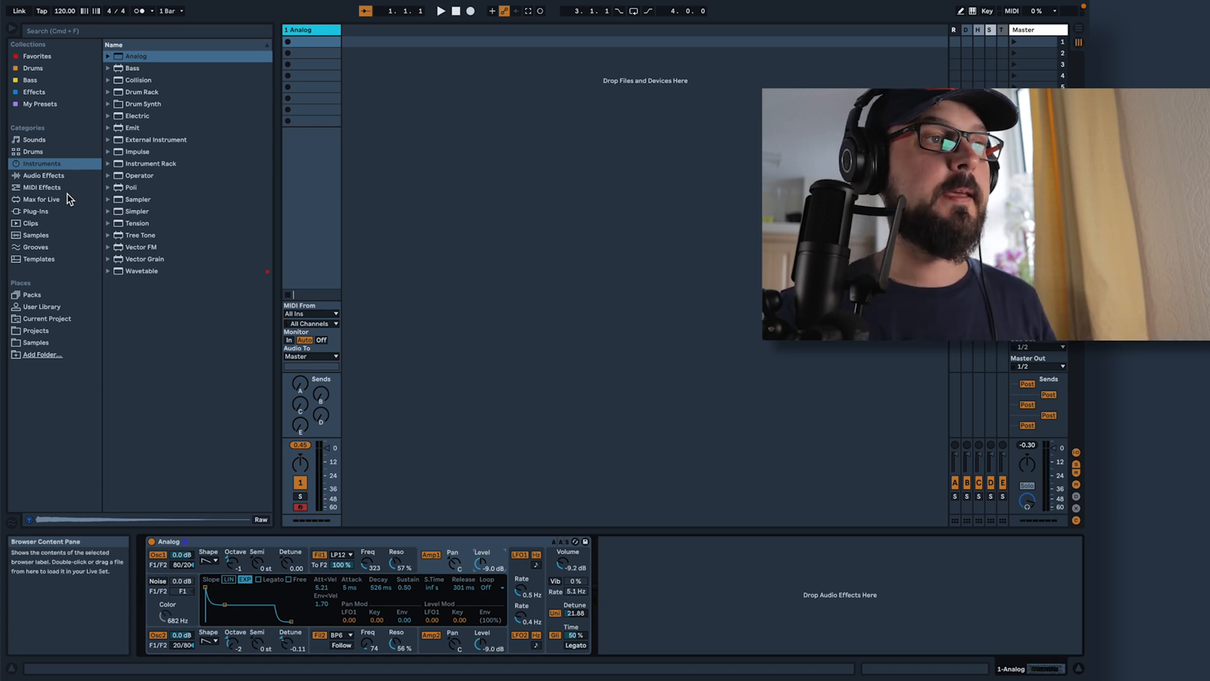
# Add a Saturator after the Analog instrument and set it to the Soft Sine curve with 6.29 dB of drive
pyautogui.click(56, 176)
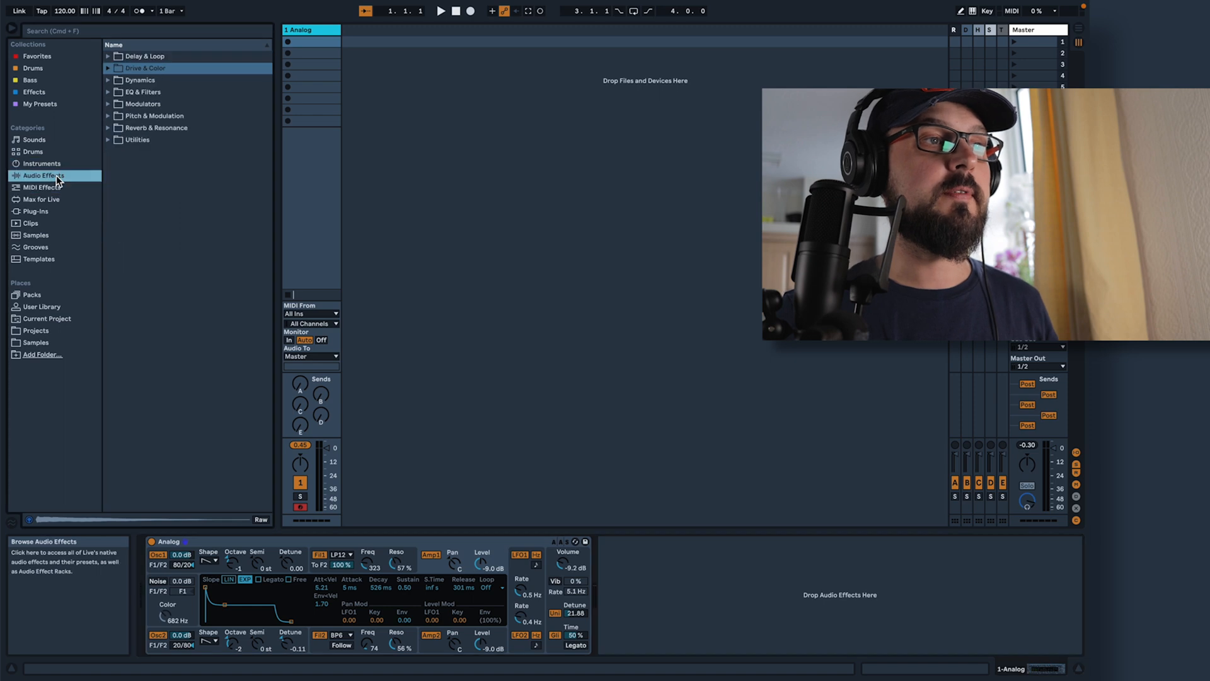
pyautogui.click(109, 69)
pyautogui.moveTo(129, 177); pyautogui.dragTo(625, 588)
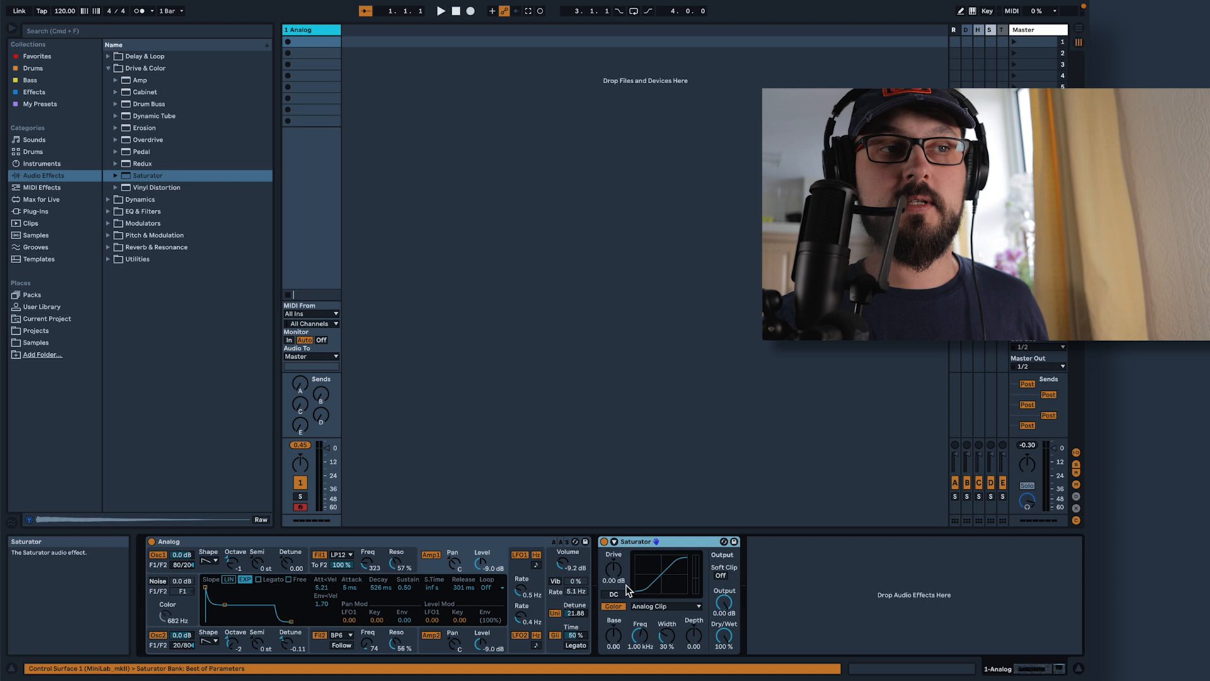
pyautogui.click(660, 606)
pyautogui.click(676, 614)
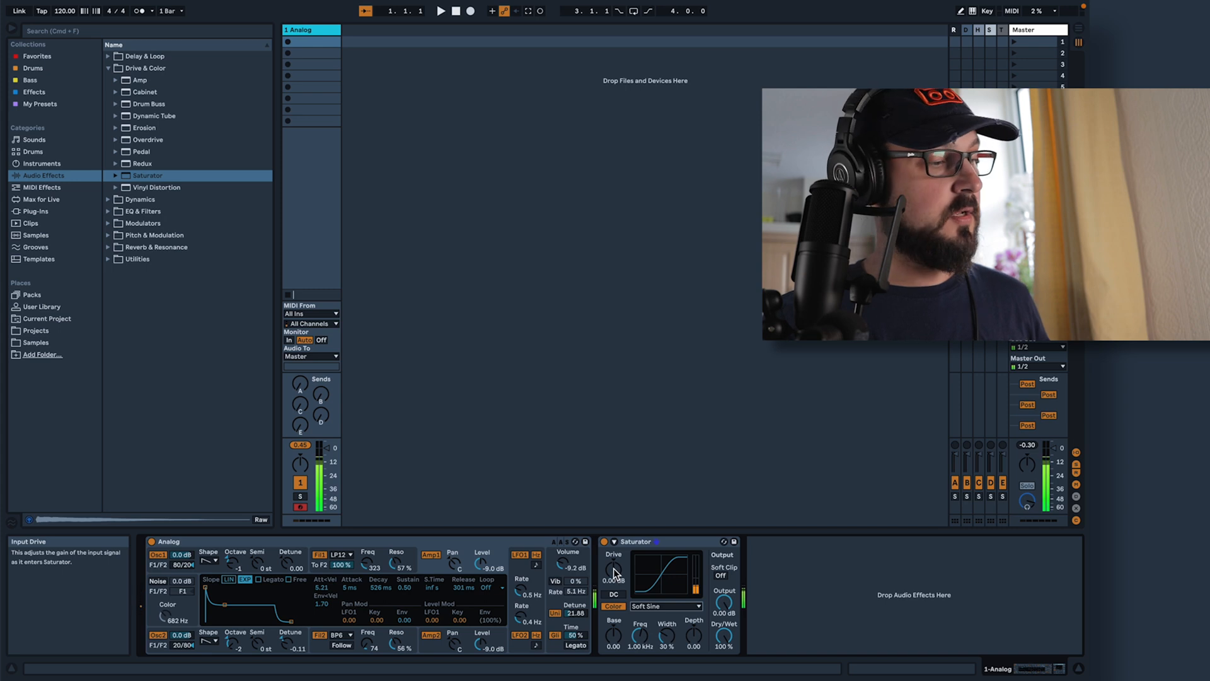
pyautogui.moveTo(614, 565); pyautogui.dragTo(614, 551)
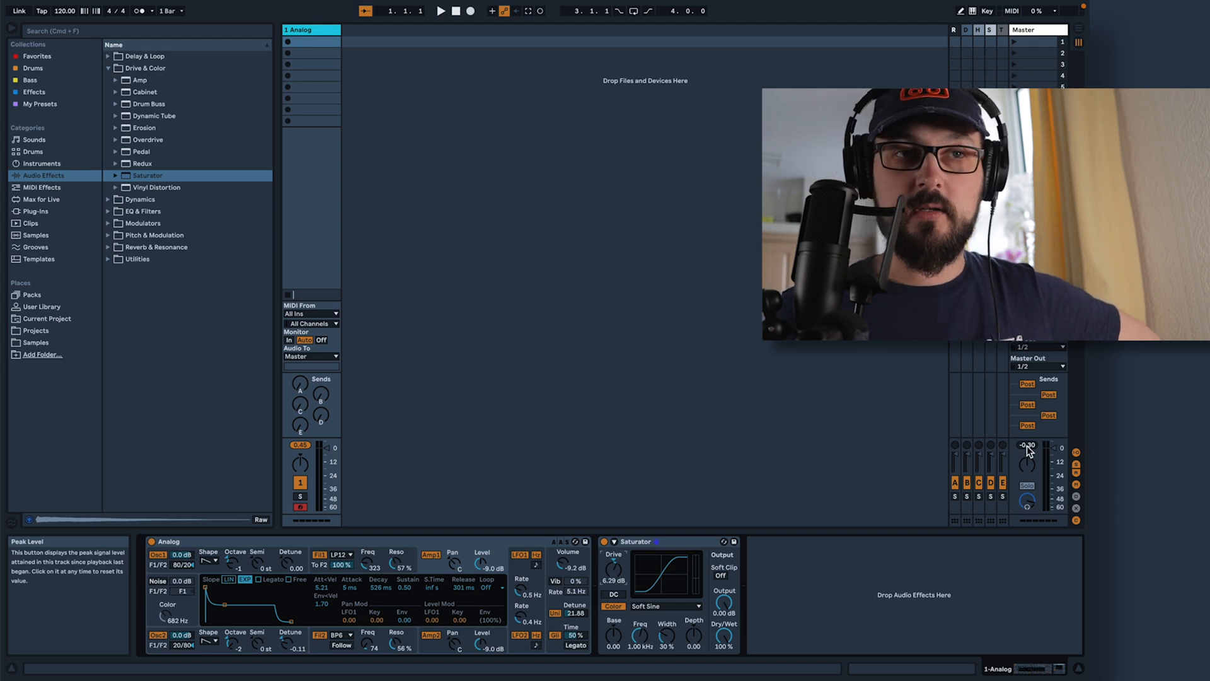
# Add a Limiter after the Saturator and set its ceiling to -0.94 dB
pyautogui.click(107, 200)
pyautogui.moveTo(141, 141); pyautogui.dragTo(773, 573)
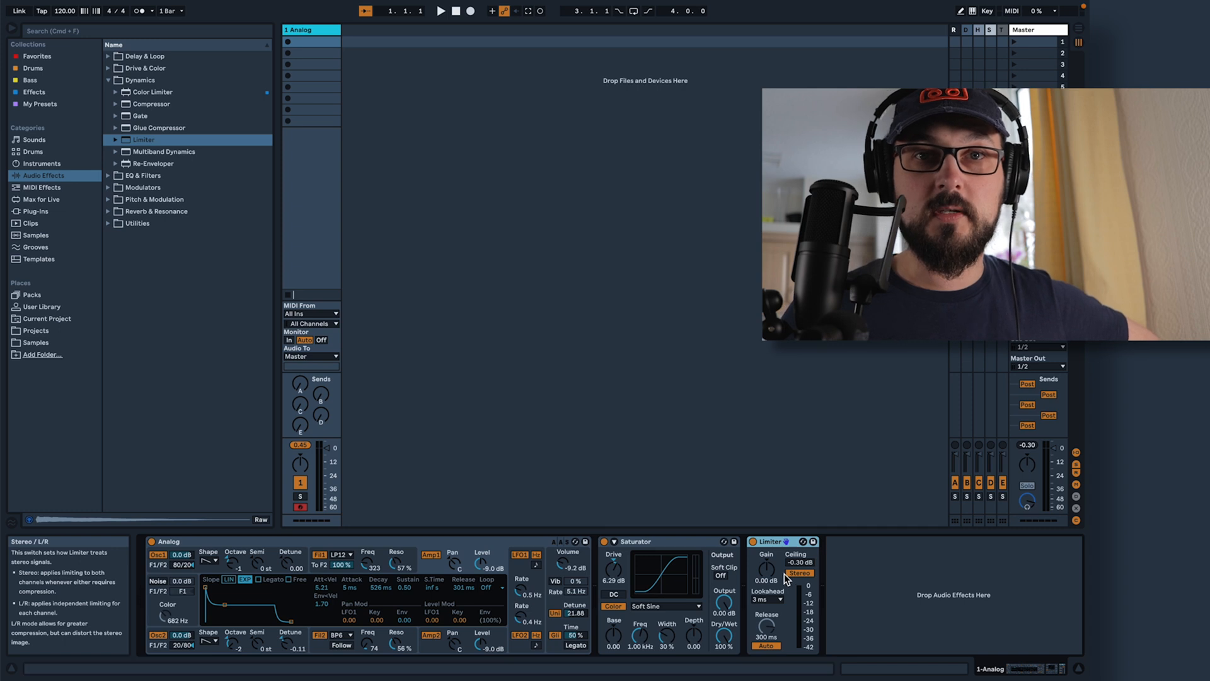
pyautogui.moveTo(799, 562); pyautogui.dragTo(799, 573)
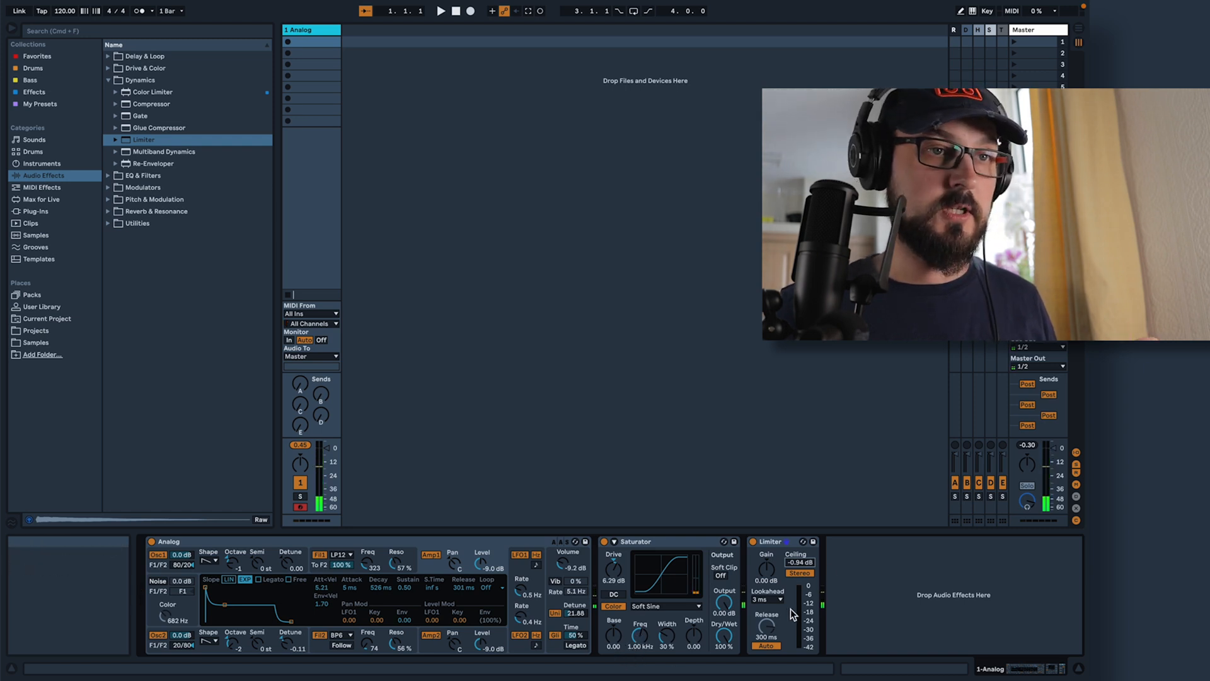
# Turn on the Saturator's Soft Clip and set its color width to 21%
pyautogui.click(722, 575)
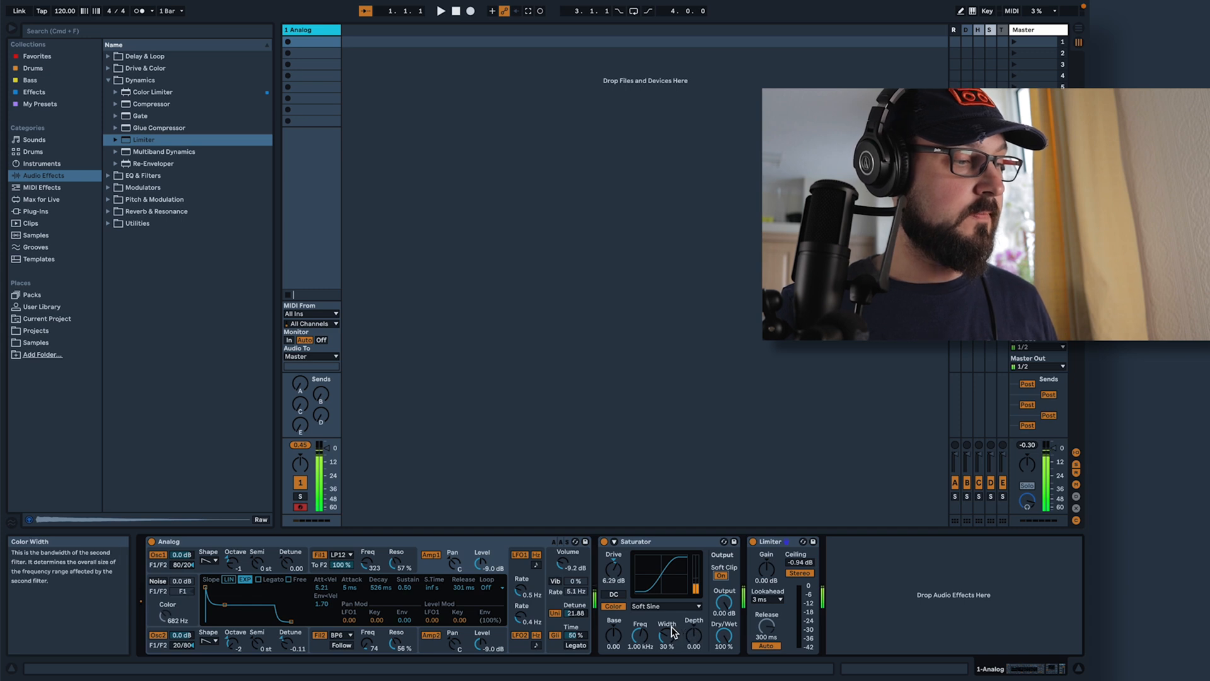
pyautogui.moveTo(667, 636); pyautogui.dragTo(666, 649)
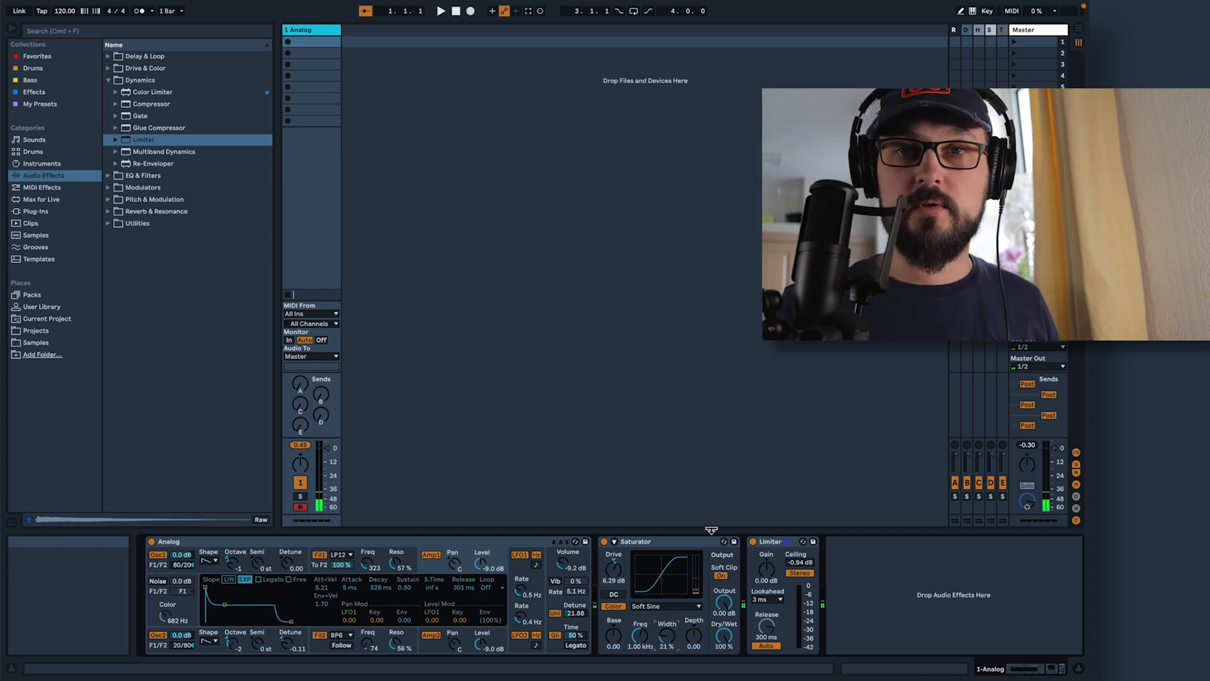
# Group the Saturator into an Audio Effect Rack and insert an EQ Eight directly after the Saturator
pyautogui.rightClick(690, 543)
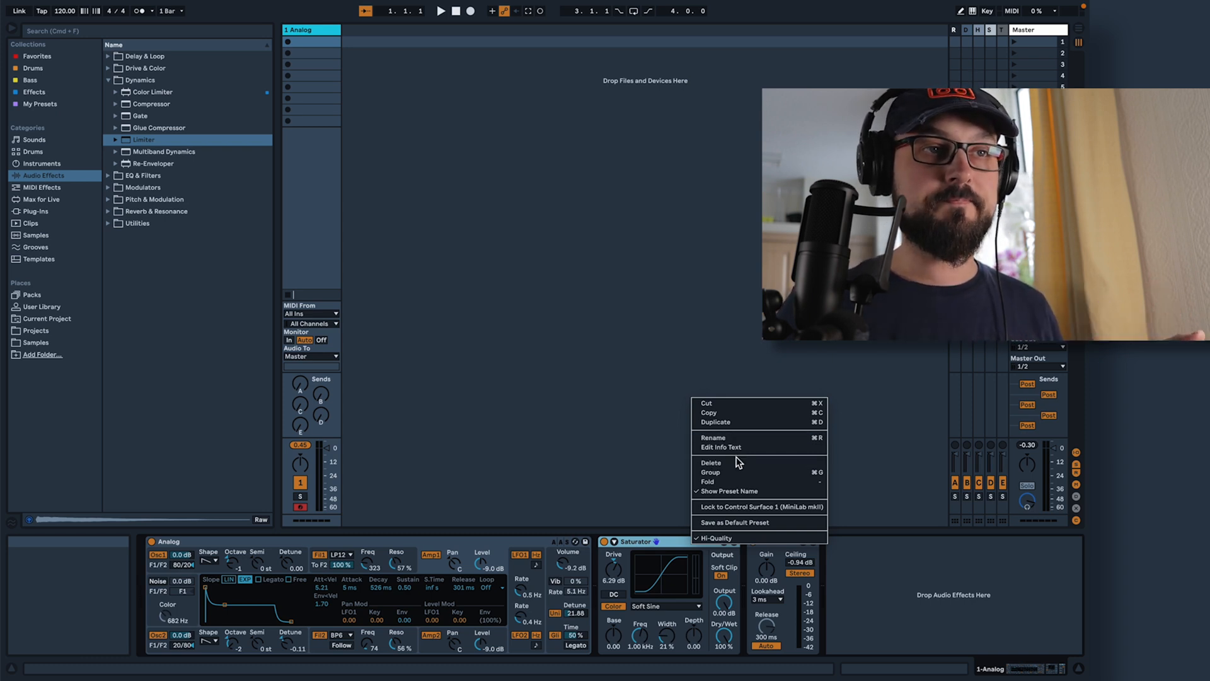
pyautogui.click(737, 473)
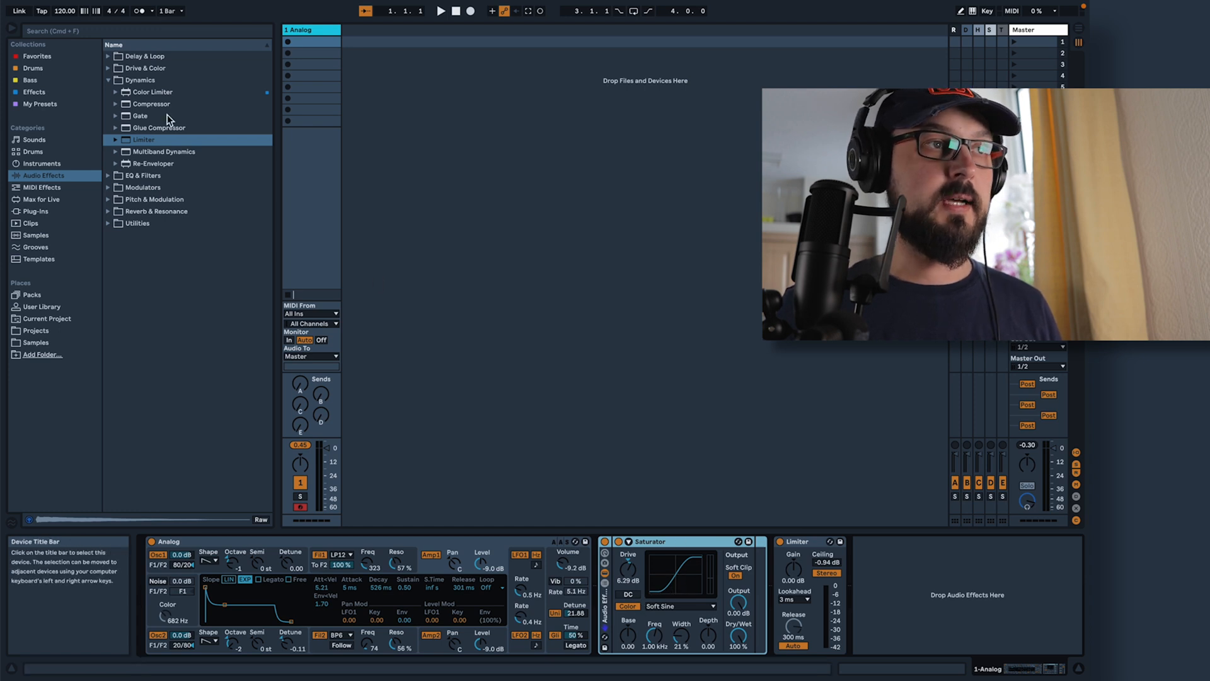
pyautogui.click(111, 175)
pyautogui.moveTo(145, 127); pyautogui.dragTo(753, 573)
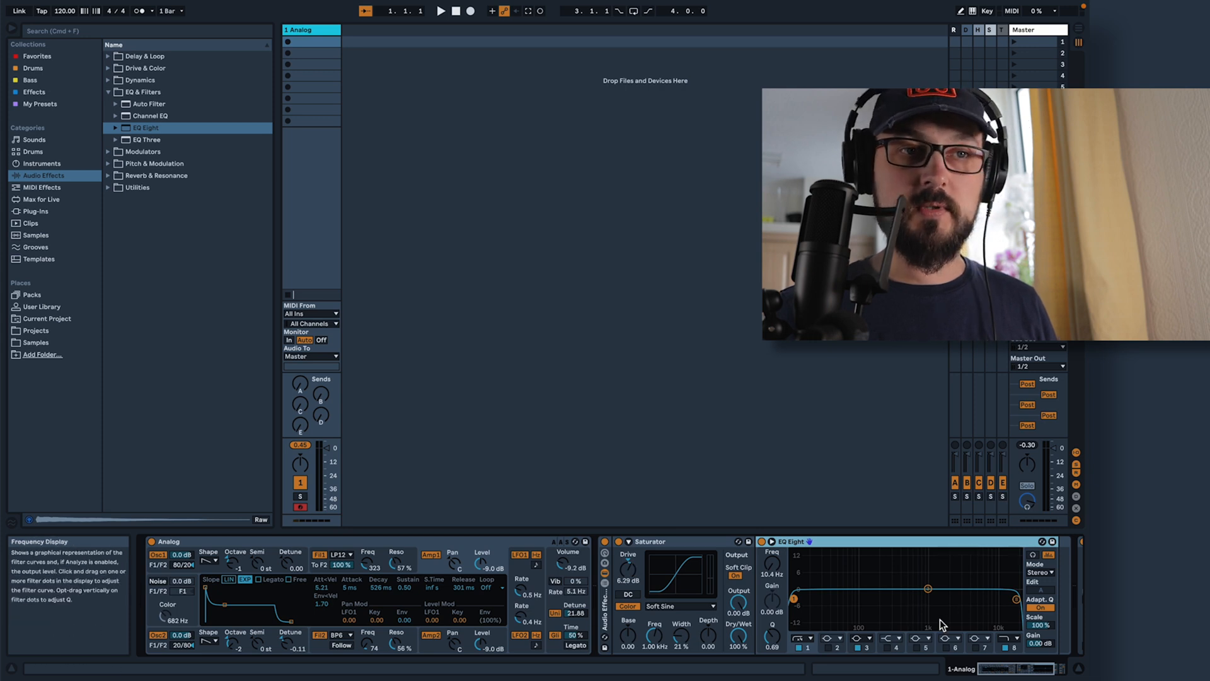
# In EQ Eight, disable band 3, set the high cut of band 8 to 550 Hz and the low cut of band 1 to about 56 Hz
pyautogui.click(856, 647)
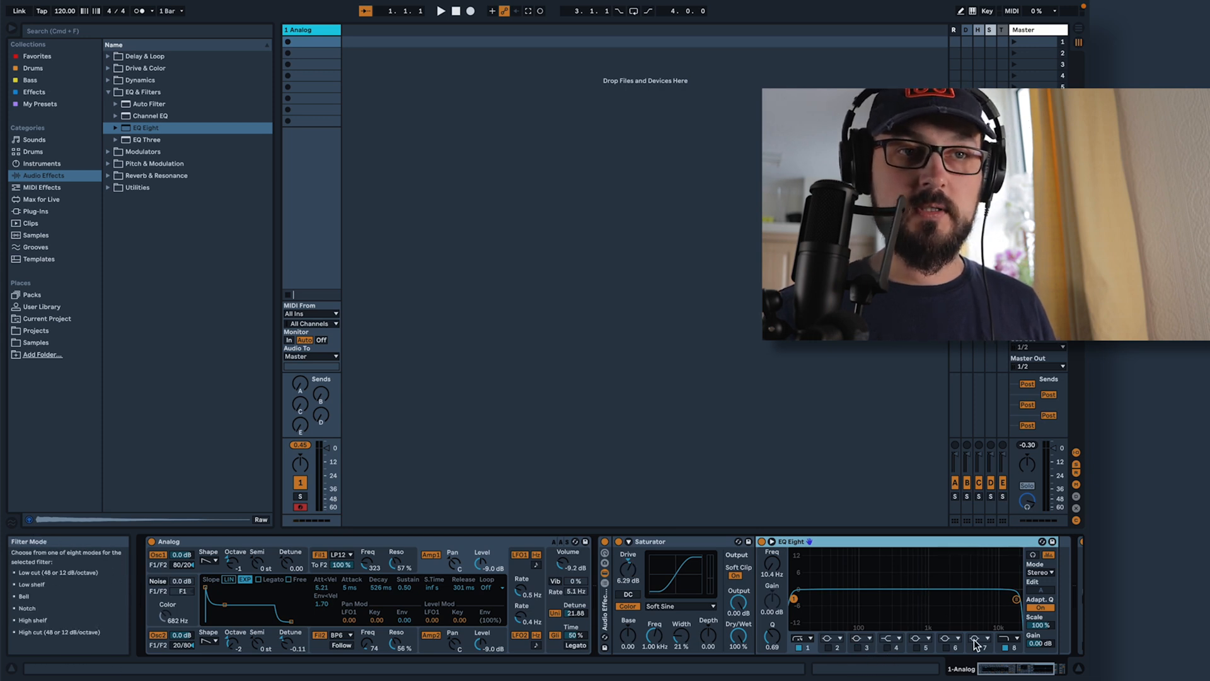
pyautogui.click(1016, 598)
pyautogui.moveTo(1014, 598); pyautogui.dragTo(908, 595)
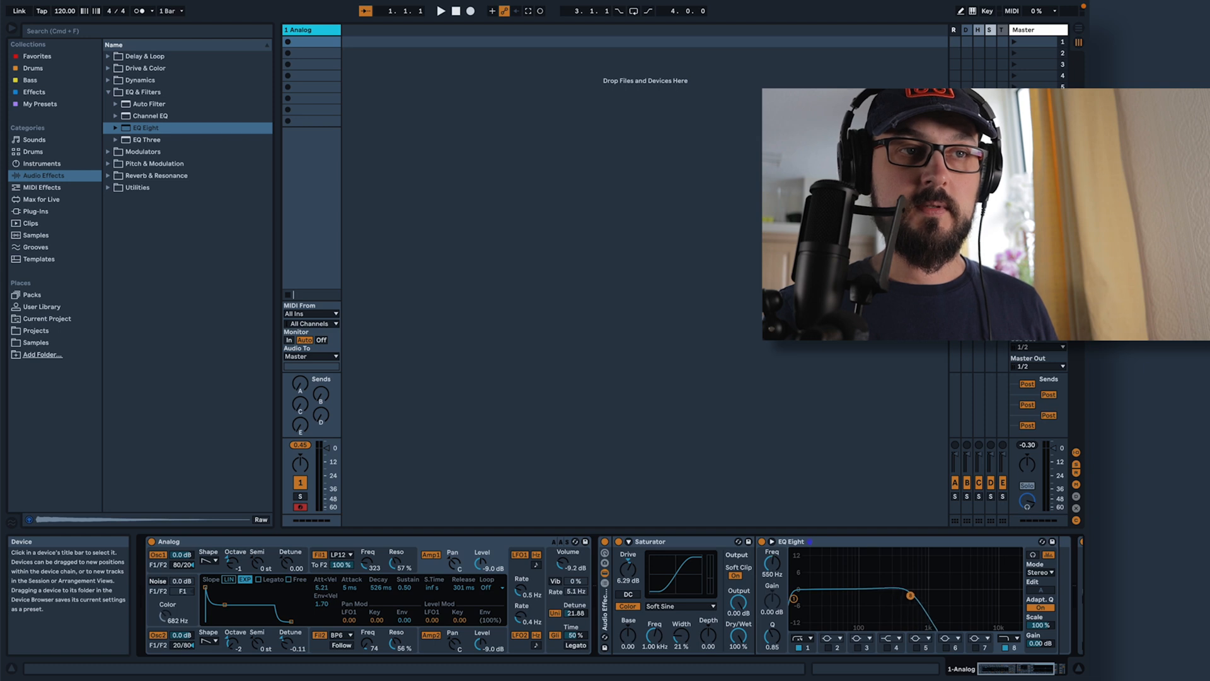
pyautogui.click(794, 598)
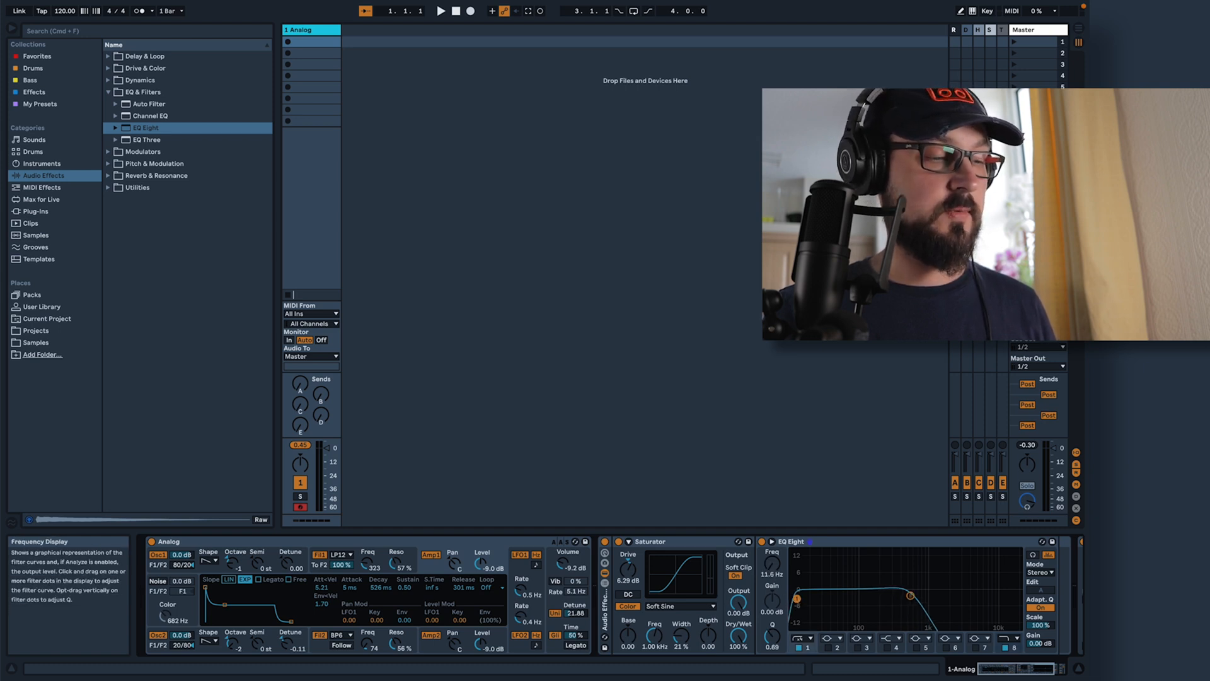
pyautogui.moveTo(799, 597); pyautogui.dragTo(820, 597)
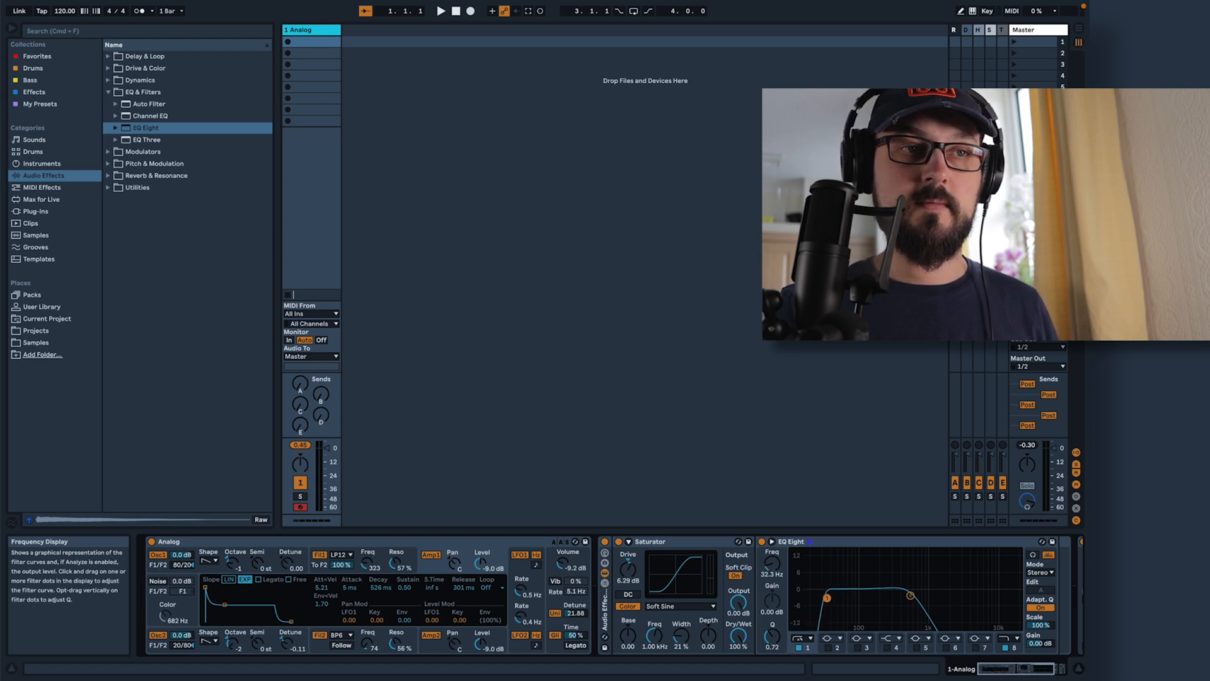
pyautogui.moveTo(831, 598); pyautogui.dragTo(843, 596)
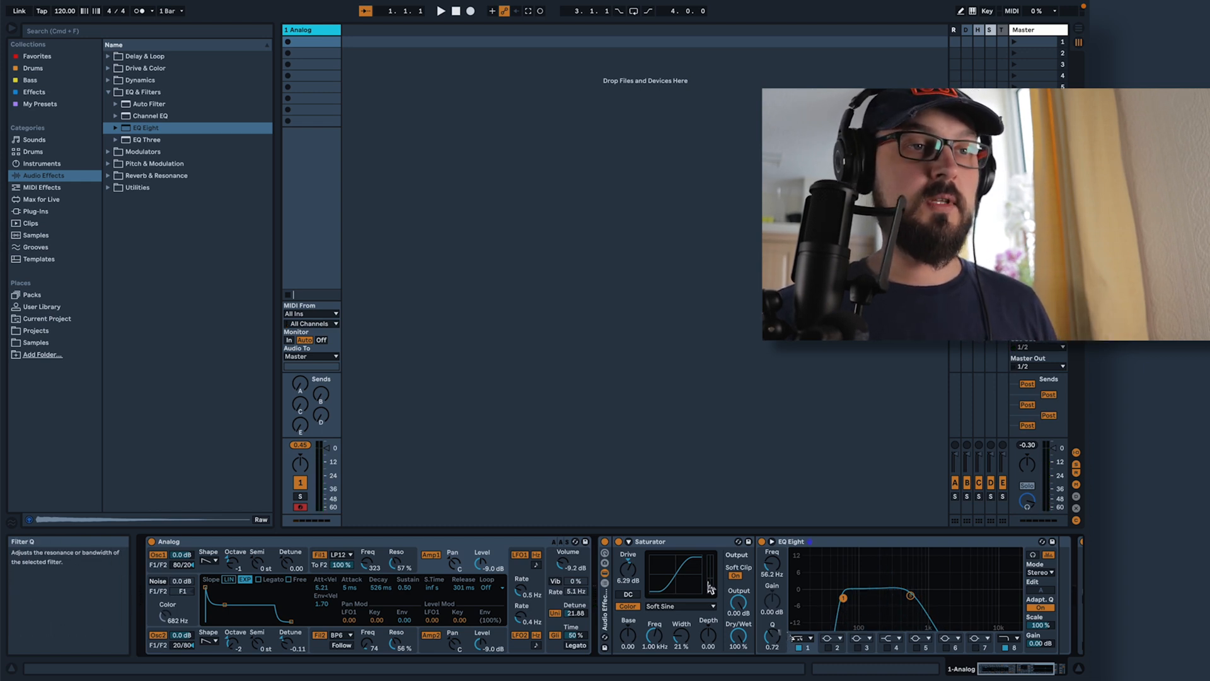
# Show the Audio Effect Rack's chain list, create a second chain and rename the original chain Saturation
pyautogui.click(606, 584)
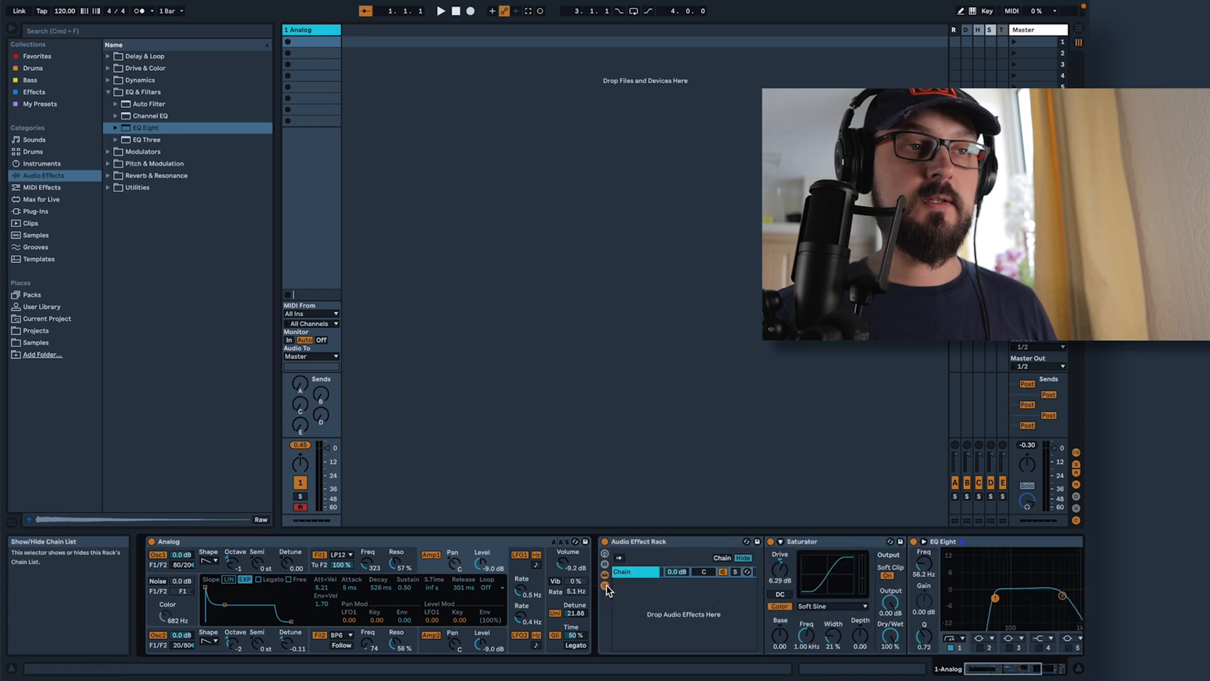
pyautogui.rightClick(668, 593)
pyautogui.click(682, 602)
pyautogui.rightClick(637, 571)
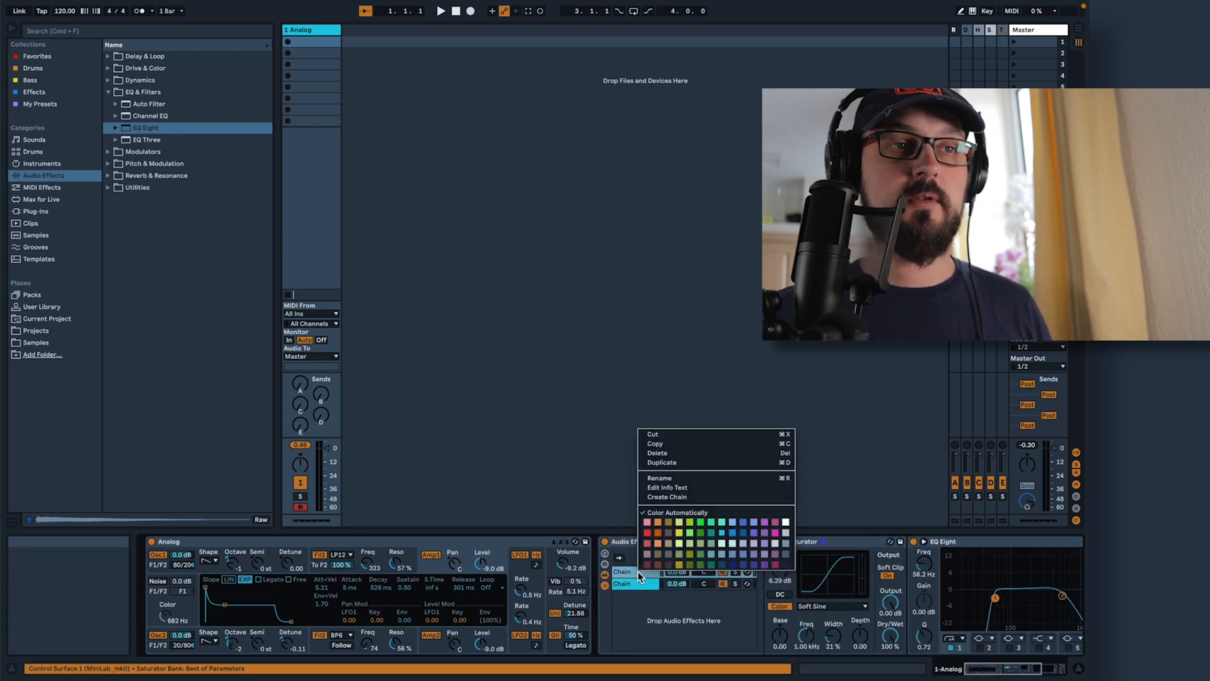
pyautogui.click(659, 478)
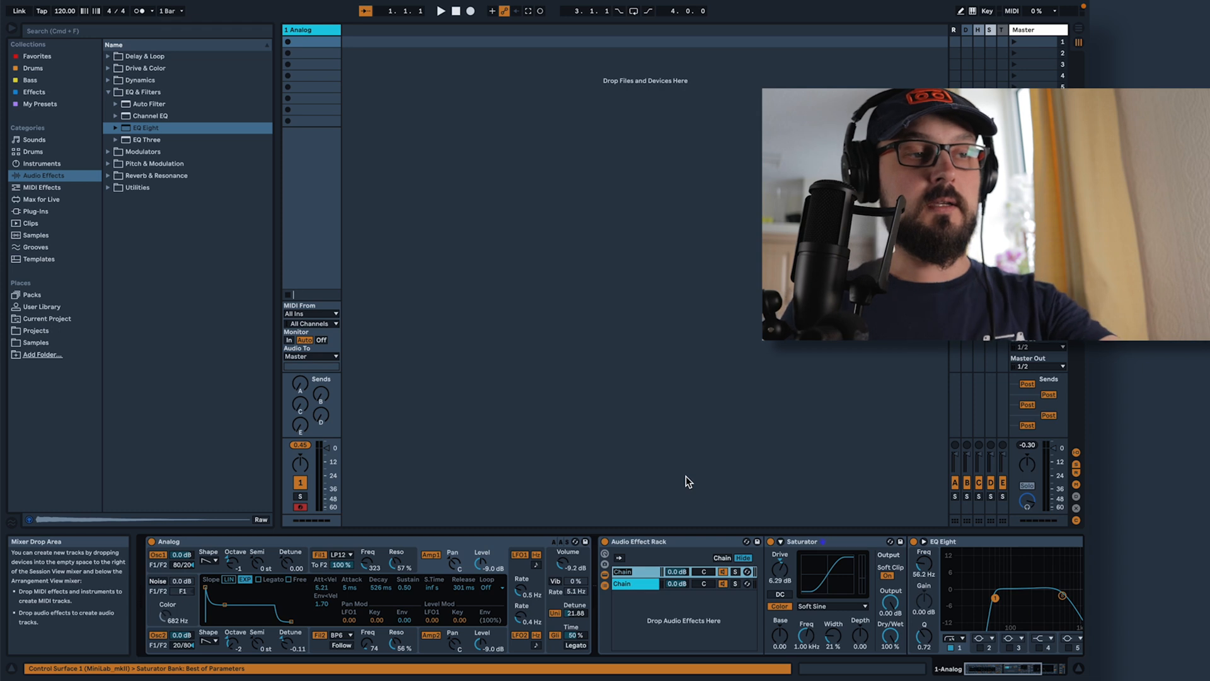
pyautogui.write('Saturation')
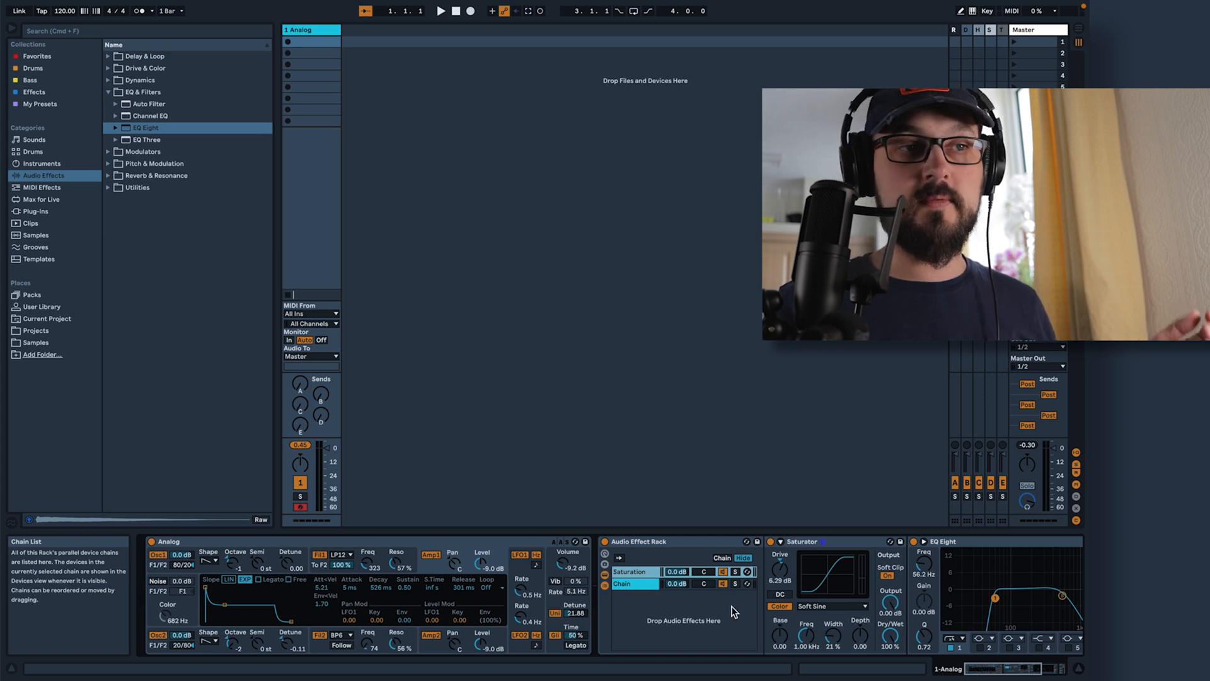
# Create a third chain in the rack and name it Sparkles
pyautogui.rightClick(681, 607)
pyautogui.click(696, 612)
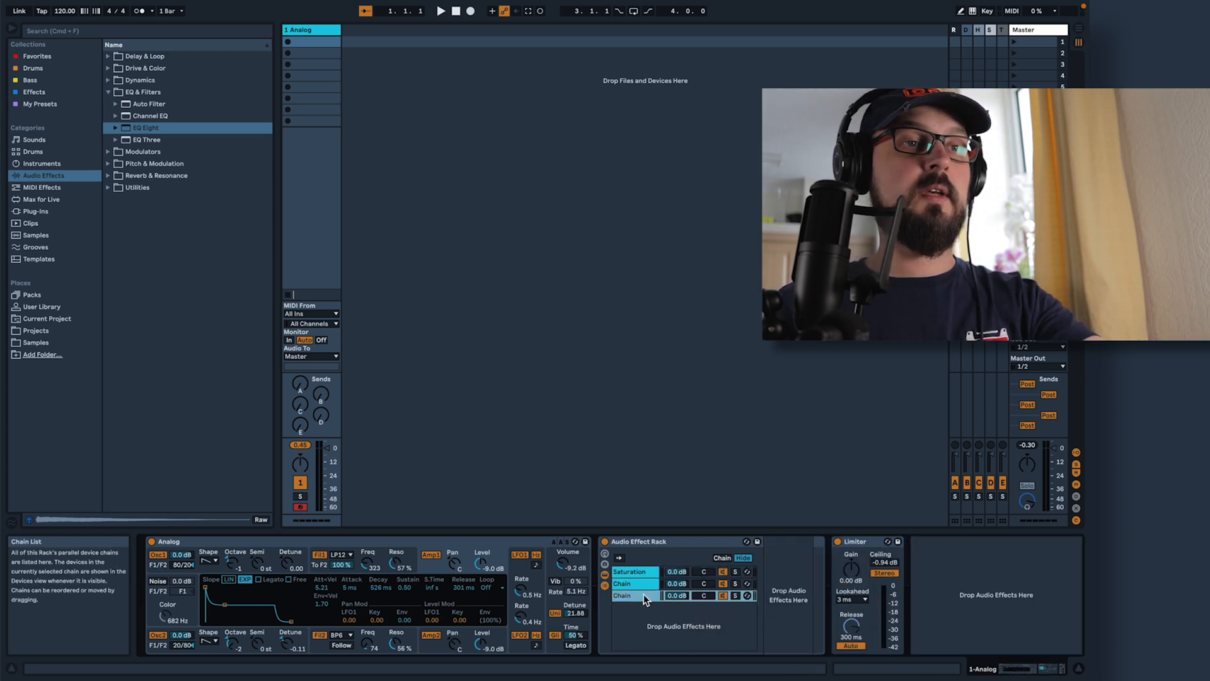
pyautogui.rightClick(641, 595)
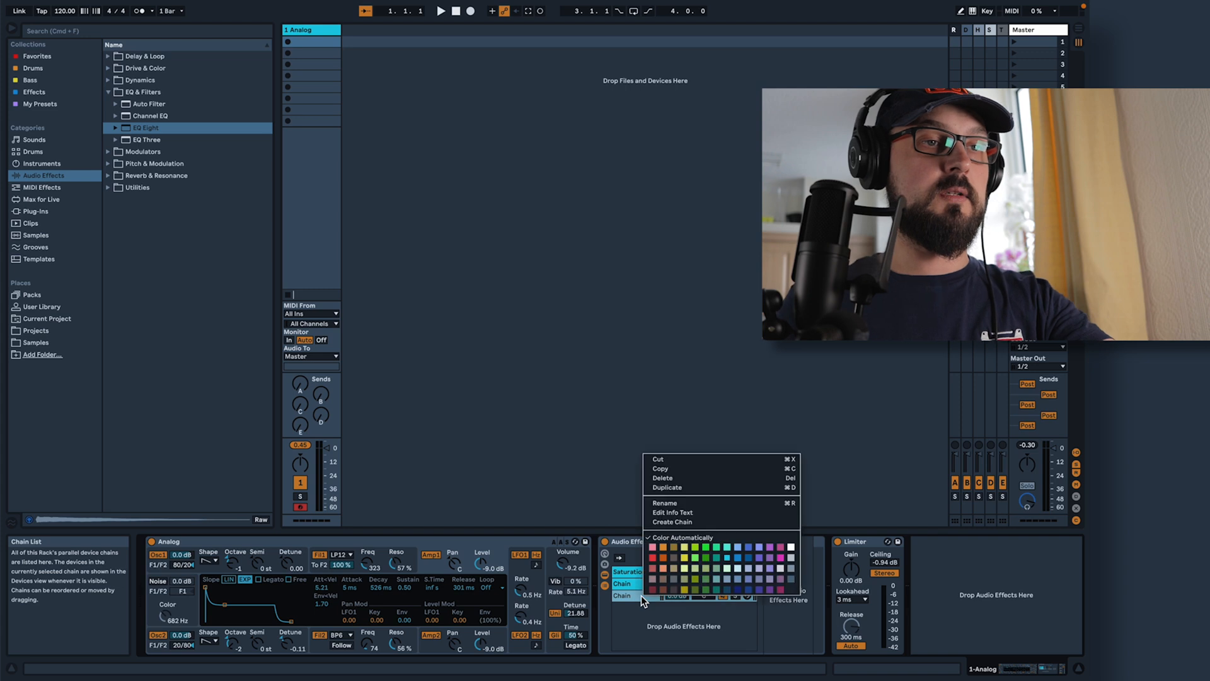
pyautogui.click(693, 503)
pyautogui.write('Sparkles')
pyautogui.press('Return')
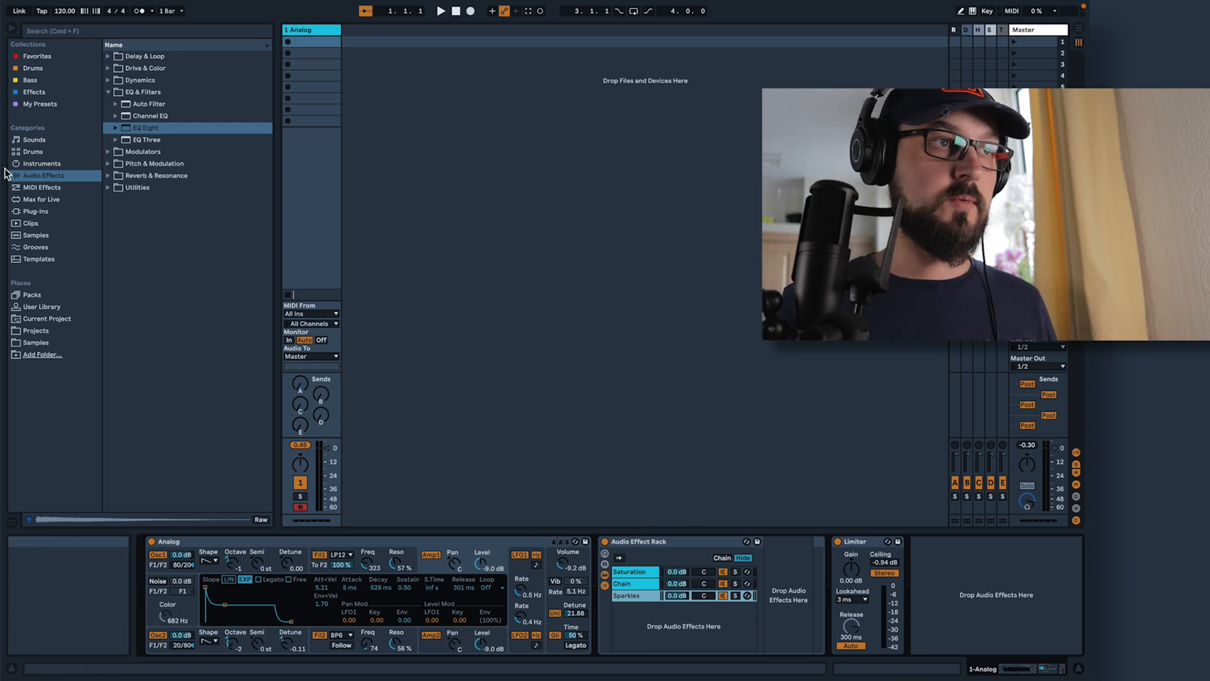
# Insert an EQ Eight into the Sparkles chain and set its mode to M/S
pyautogui.moveTo(126, 127); pyautogui.dragTo(916, 614)
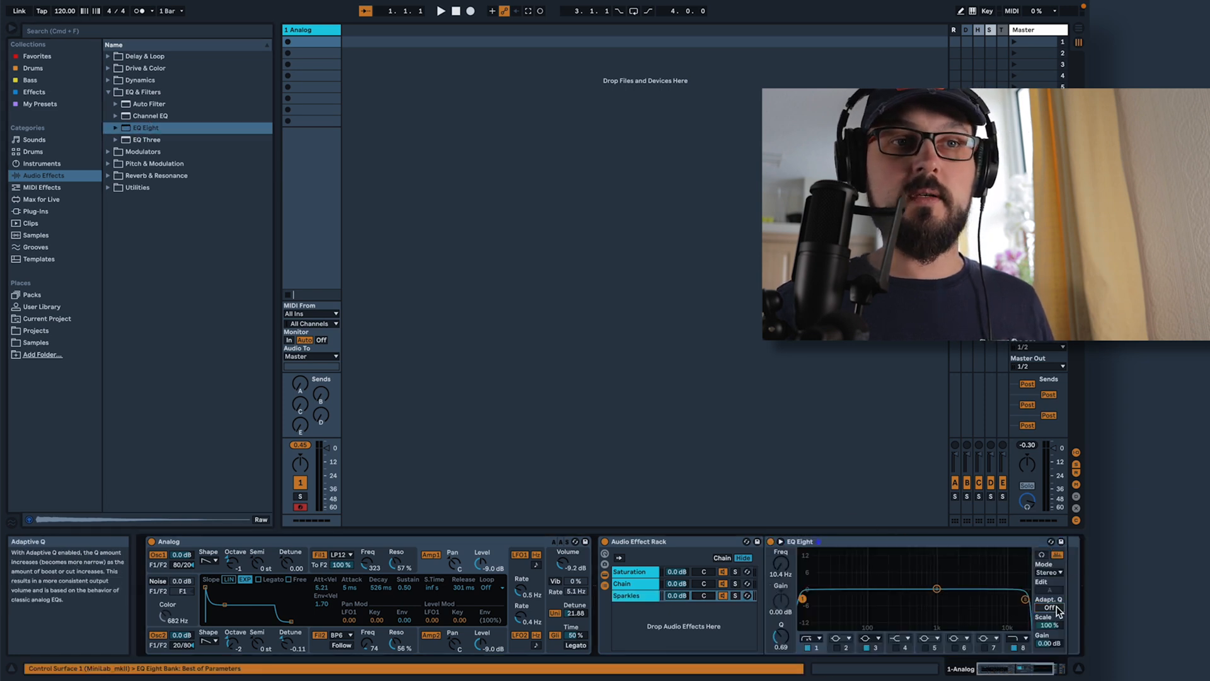
pyautogui.click(1058, 572)
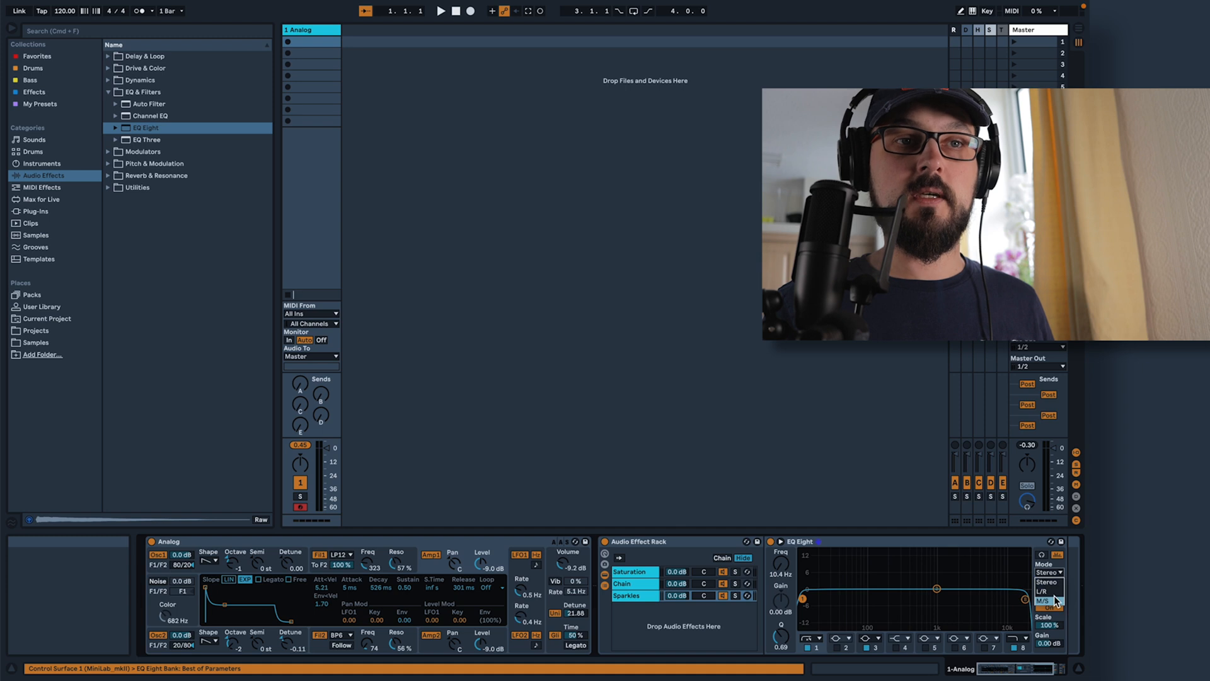
pyautogui.click(1043, 600)
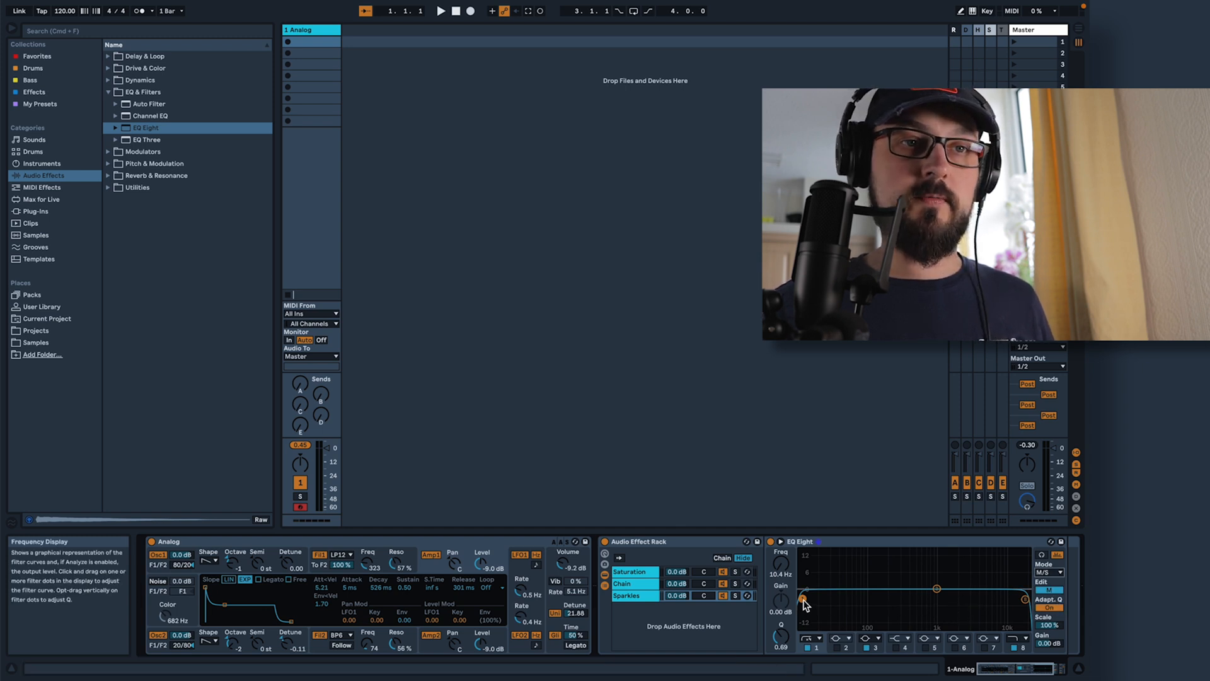
# On the mid signal, raise band 1's low cut above 272 Hz and lower band 8's high cut to about 7.11 kHz
pyautogui.moveTo(804, 599); pyautogui.dragTo(898, 608)
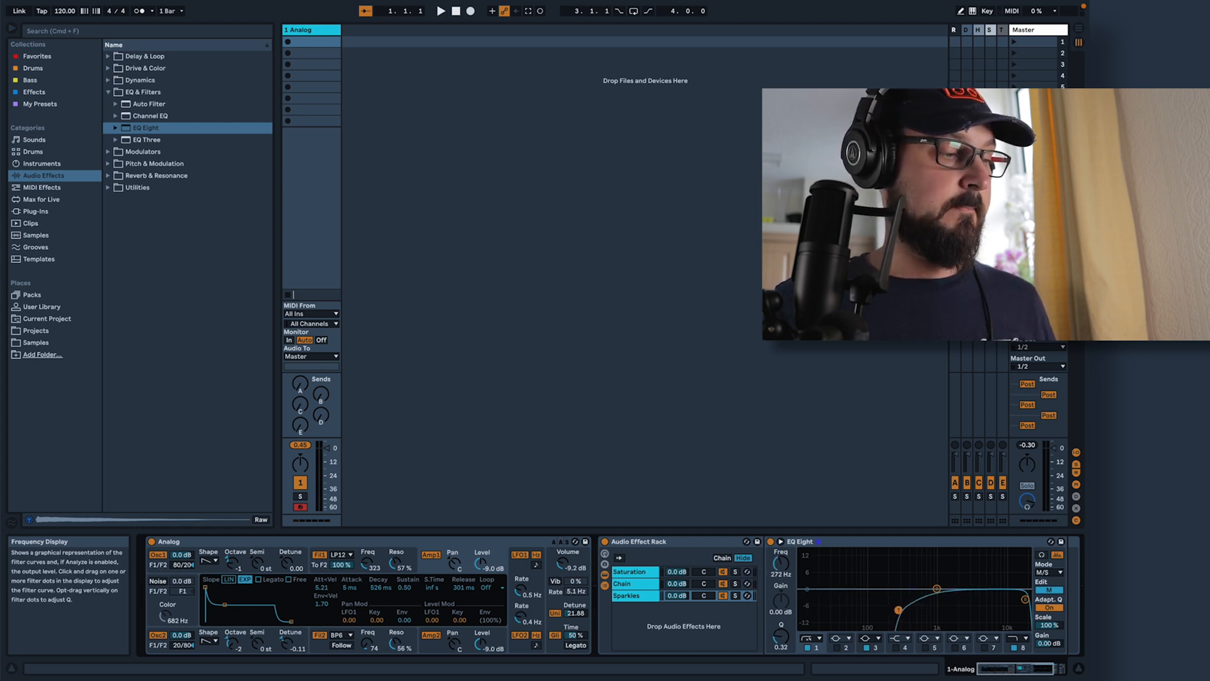
pyautogui.moveTo(900, 609); pyautogui.dragTo(906, 609)
pyautogui.moveTo(1025, 599); pyautogui.dragTo(995, 605)
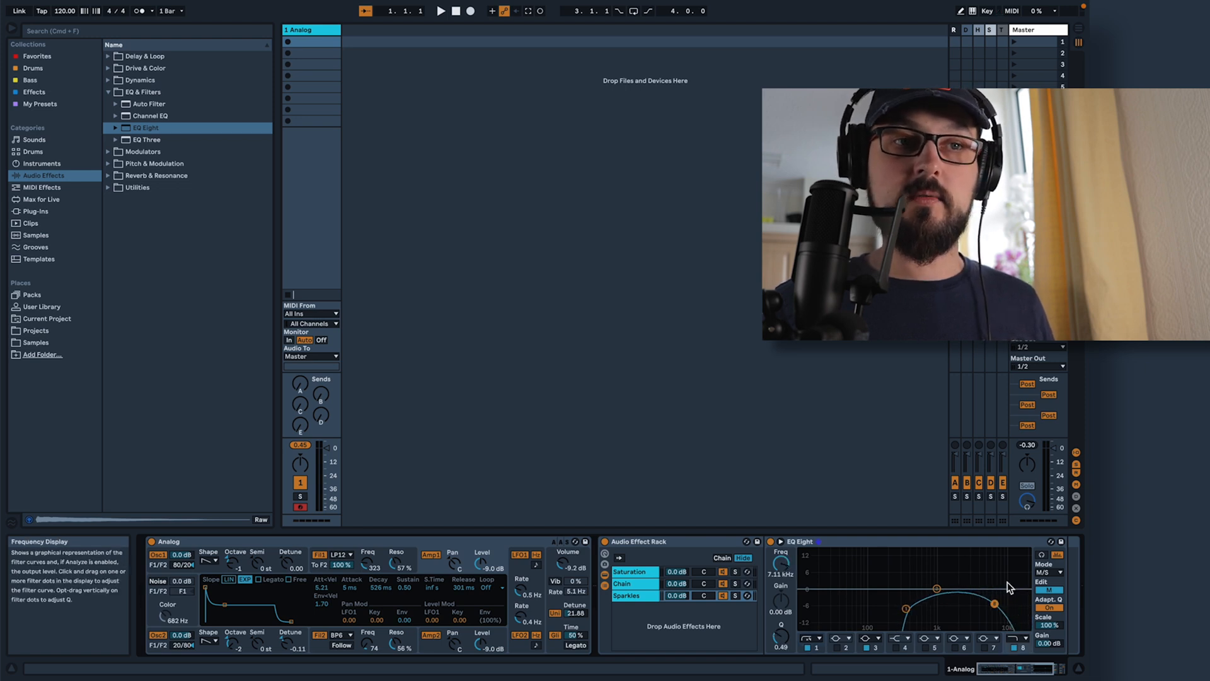
# On the side signal, make band 6 a high shelf at about 9.58 kHz with 5.08 dB gain and a Q of 0.56
pyautogui.click(1048, 589)
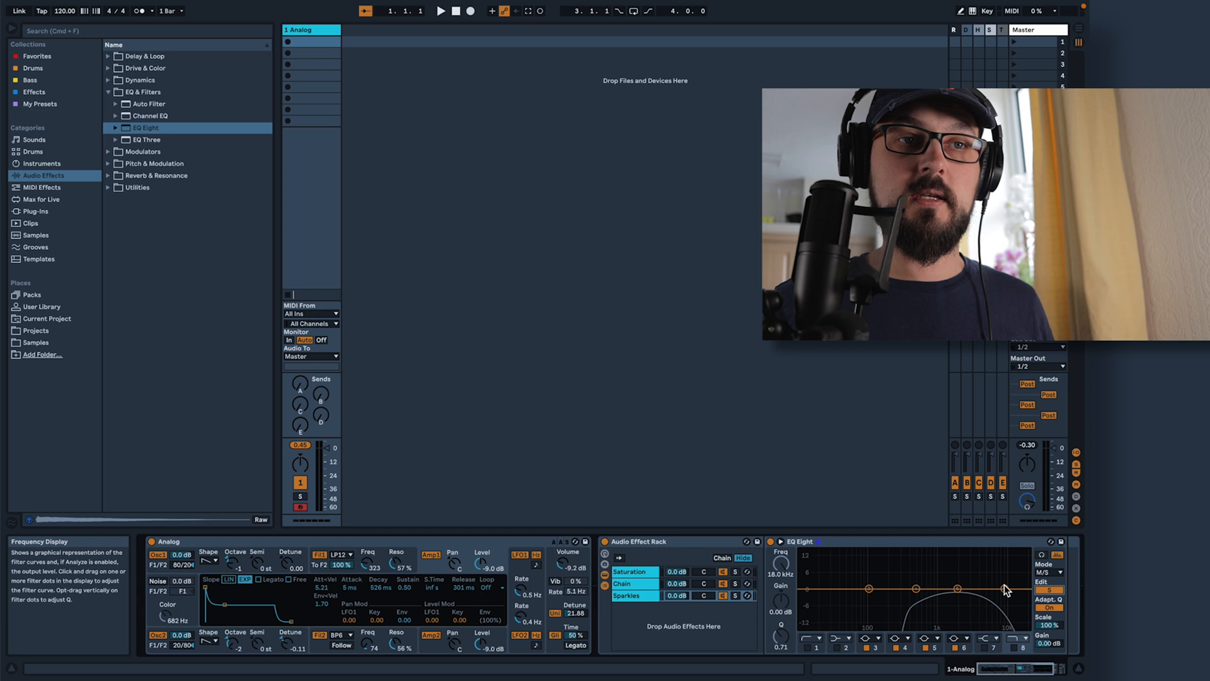
pyautogui.click(960, 640)
pyautogui.click(959, 647)
pyautogui.click(960, 640)
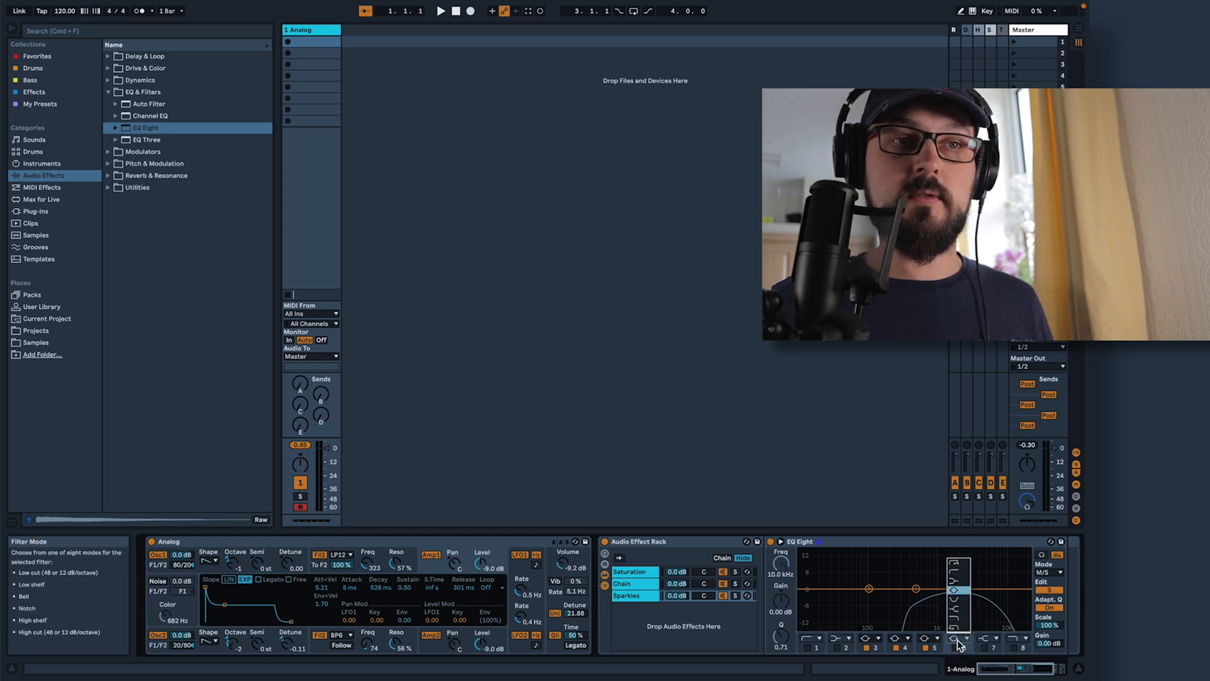
pyautogui.click(964, 582)
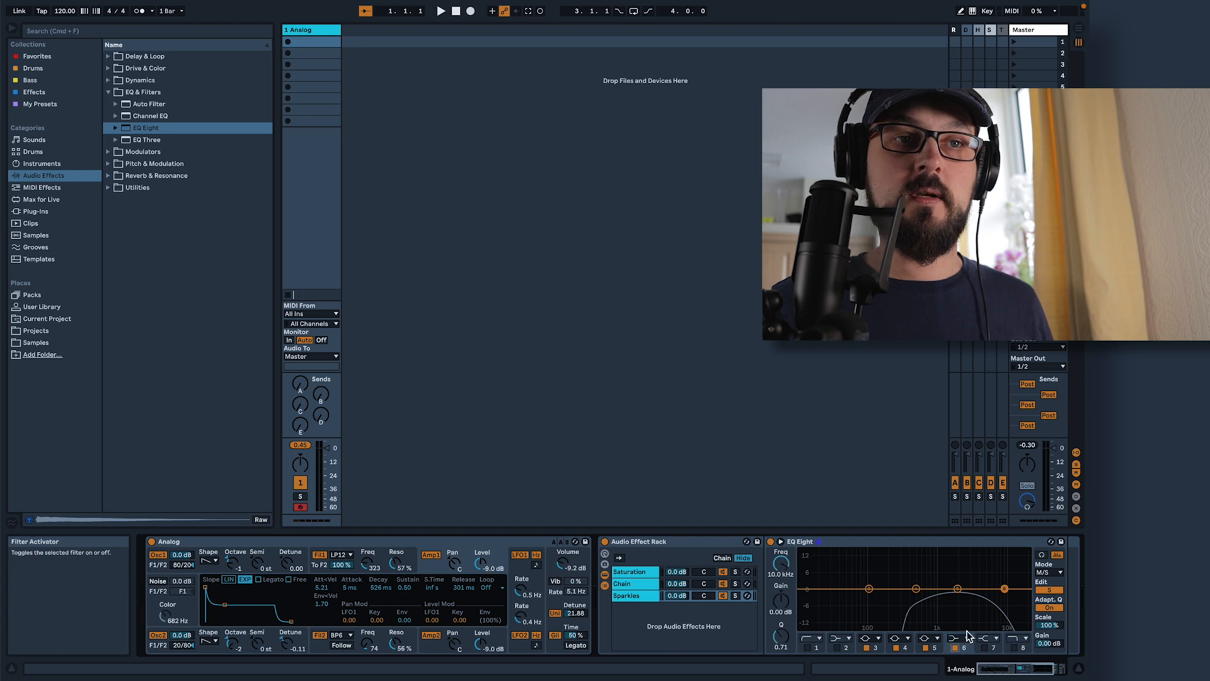
pyautogui.moveTo(1002, 589); pyautogui.dragTo(996, 586)
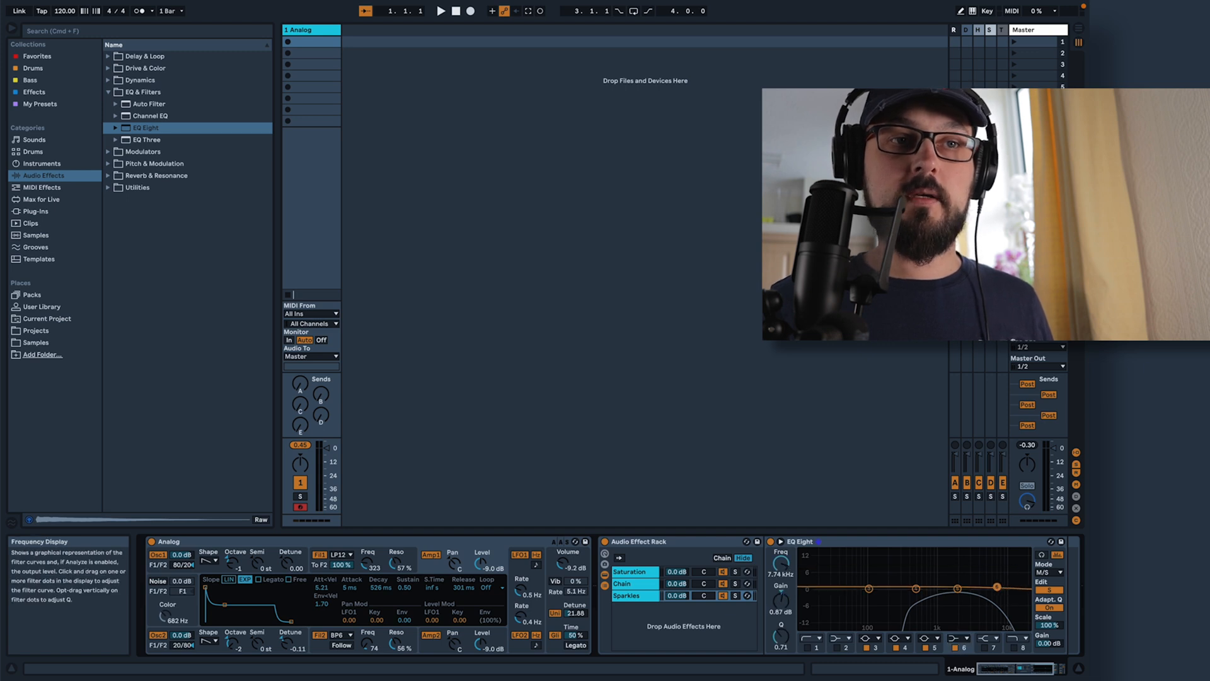
pyautogui.click(961, 637)
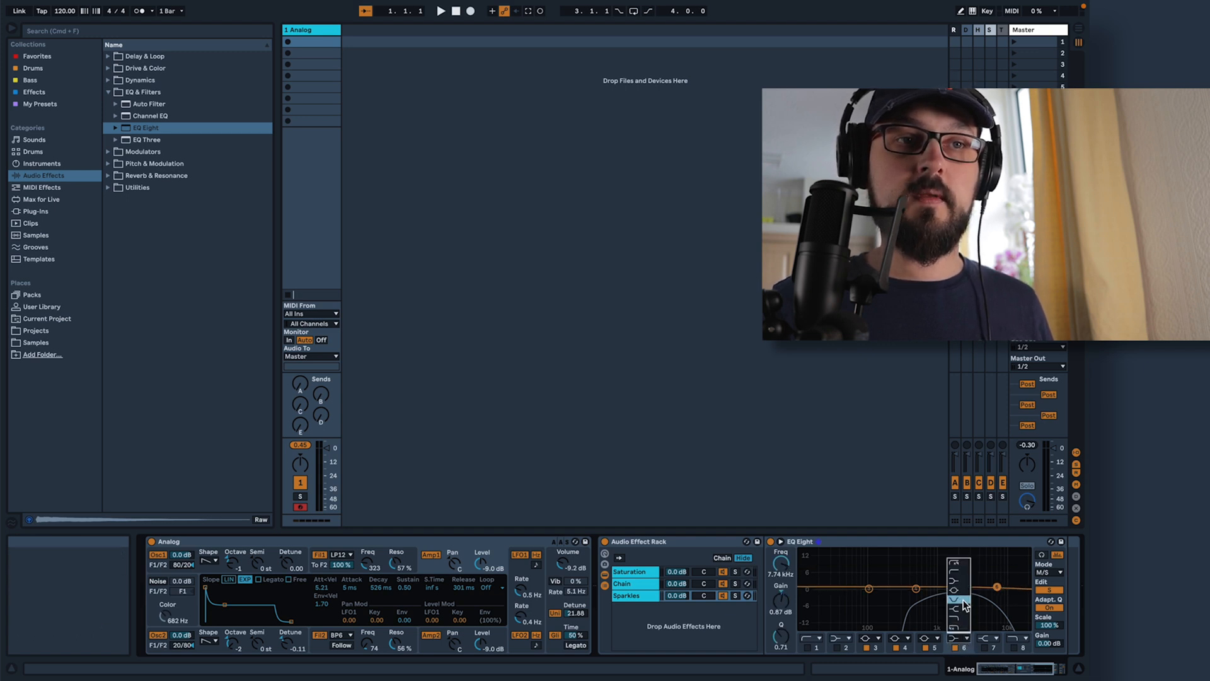
pyautogui.click(965, 603)
pyautogui.moveTo(996, 586); pyautogui.dragTo(1002, 575)
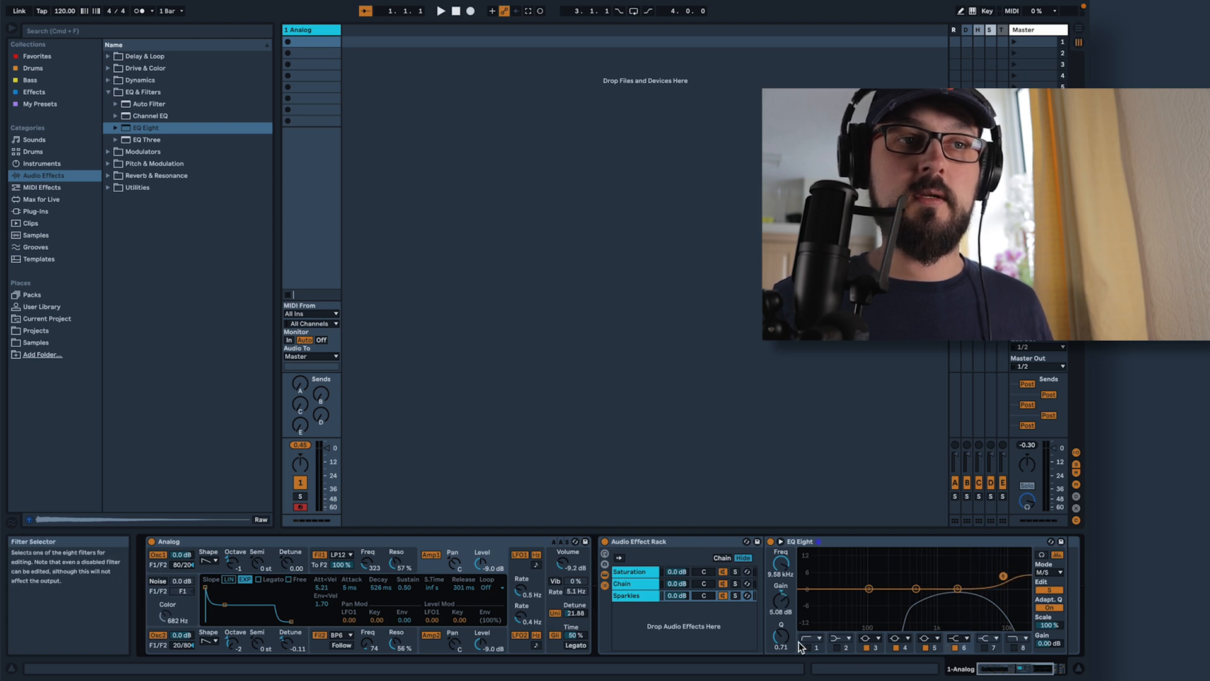
pyautogui.moveTo(781, 635); pyautogui.dragTo(781, 655)
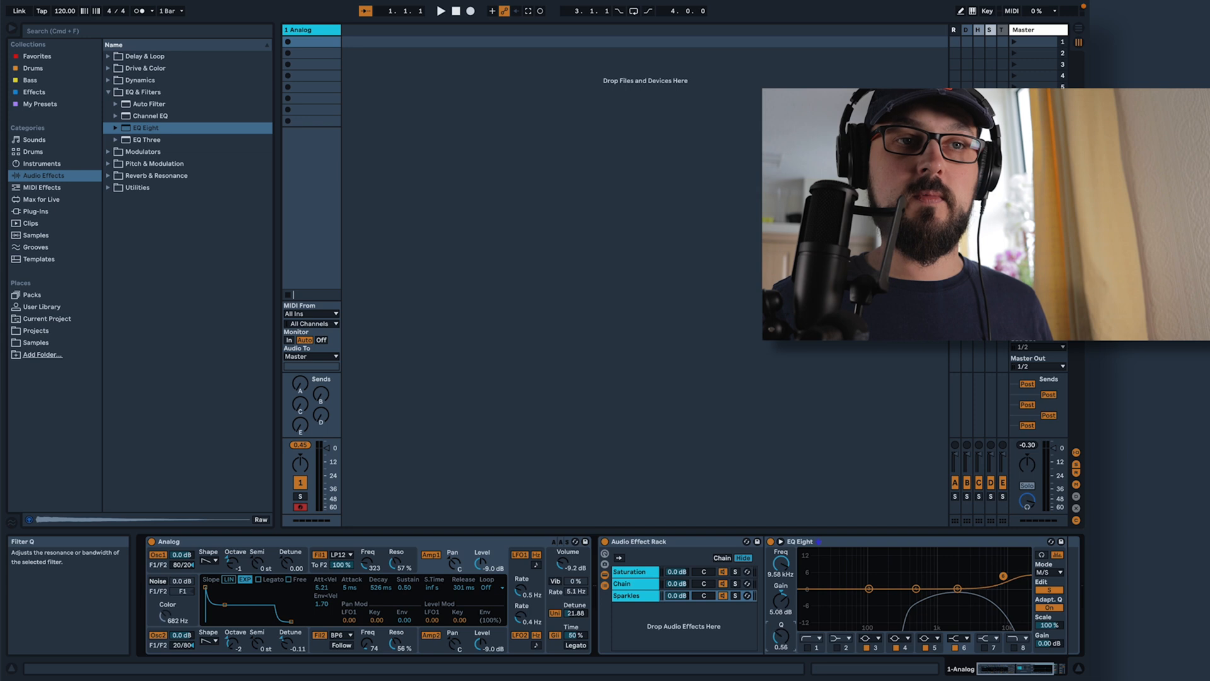
# On the side signal, disable bands 3, 4 and 5, and enable band 1 as a low cut at about 505 Hz
pyautogui.click(867, 647)
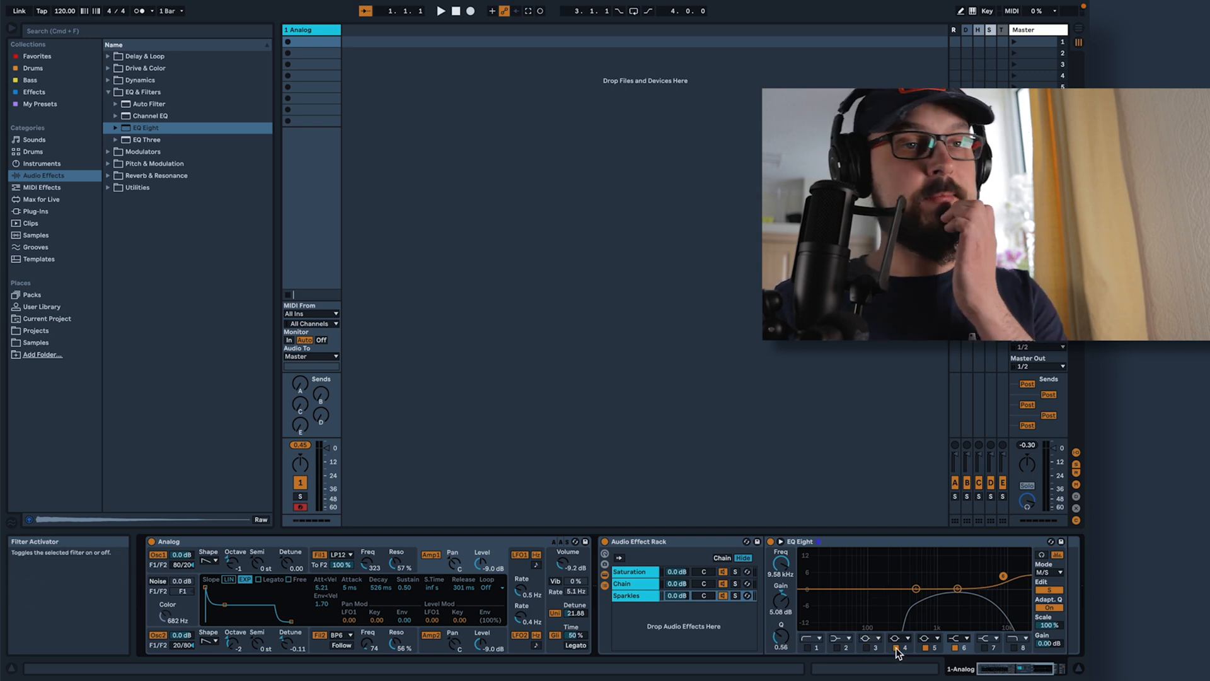
pyautogui.click(809, 647)
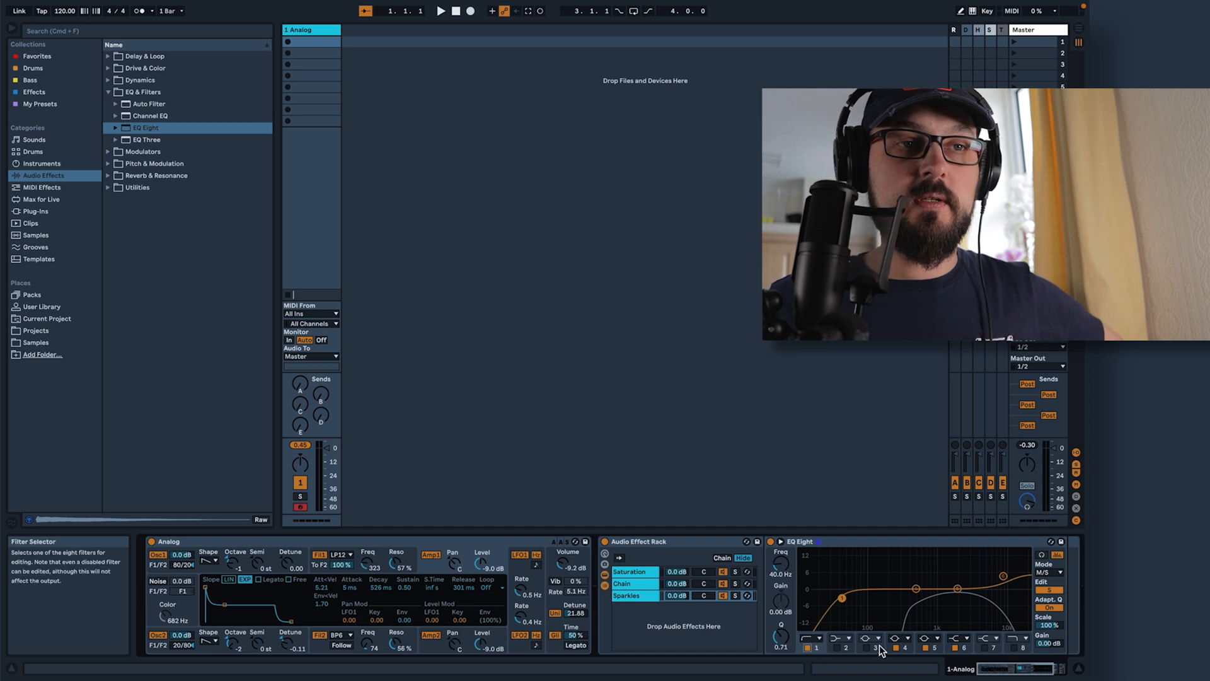
pyautogui.click(904, 648)
pyautogui.moveTo(843, 598); pyautogui.dragTo(901, 600)
pyautogui.click(927, 647)
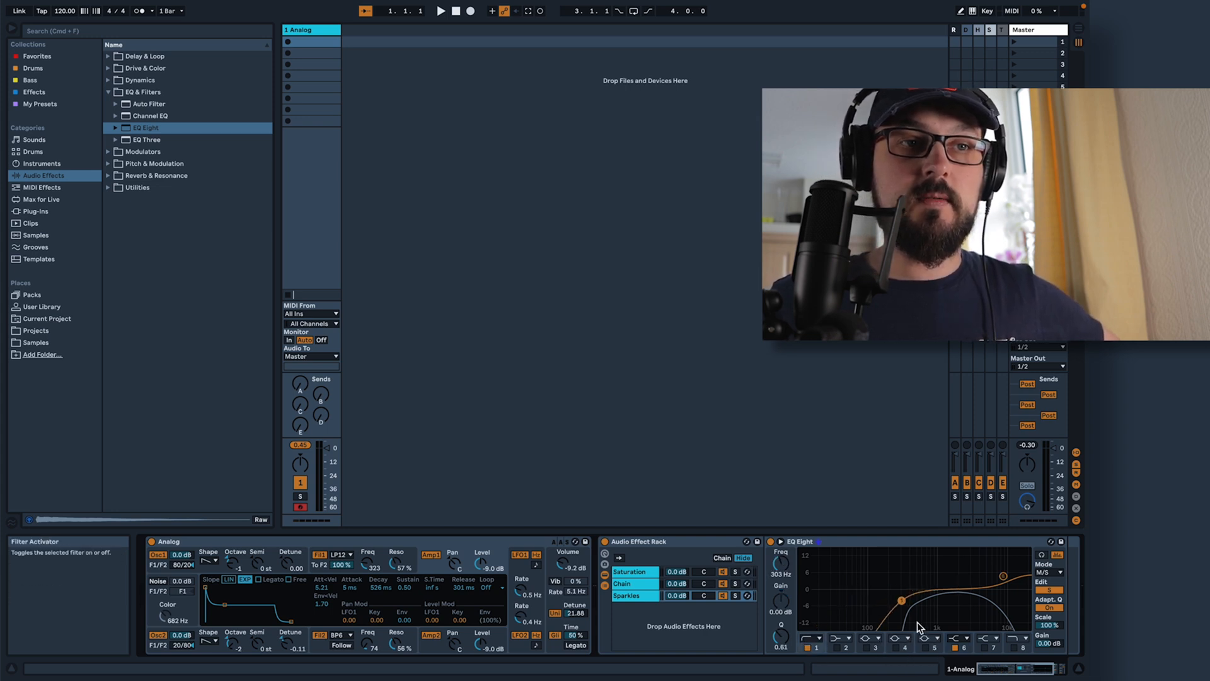
pyautogui.moveTo(901, 600); pyautogui.dragTo(916, 599)
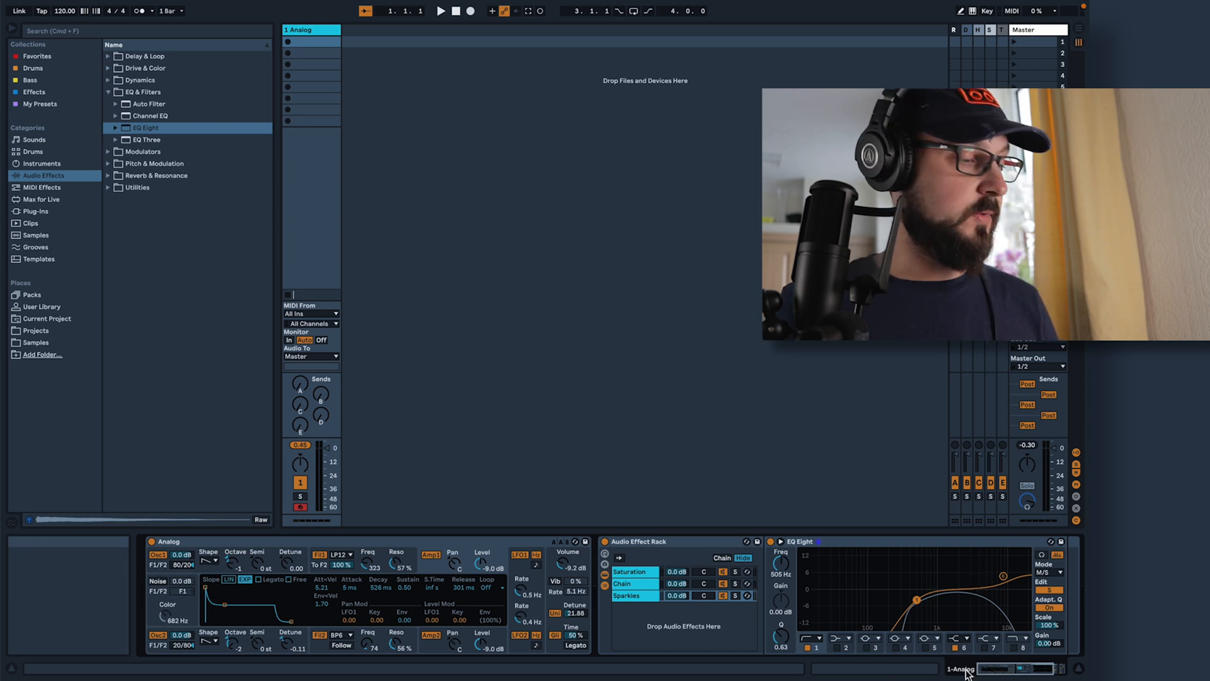
# Solo the Saturation, unnamed and Sparkles chains one at a time to compare their sound, and clear the solo
pyautogui.moveTo(991, 667); pyautogui.dragTo(1033, 673)
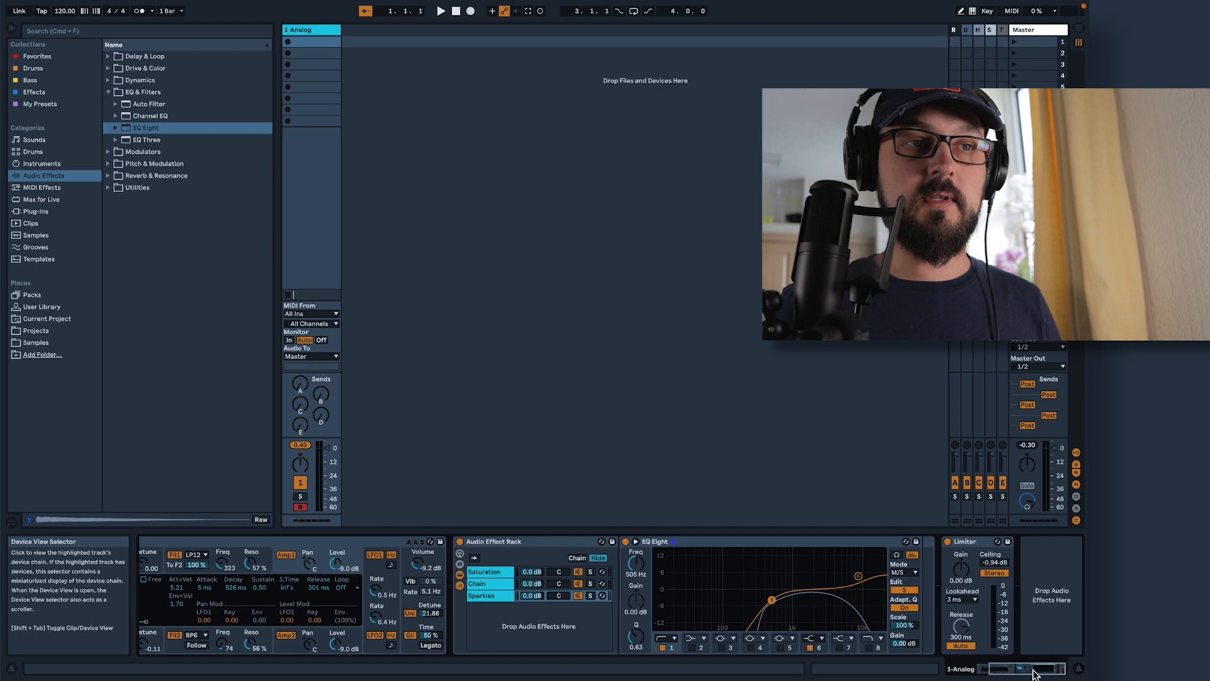
pyautogui.click(591, 571)
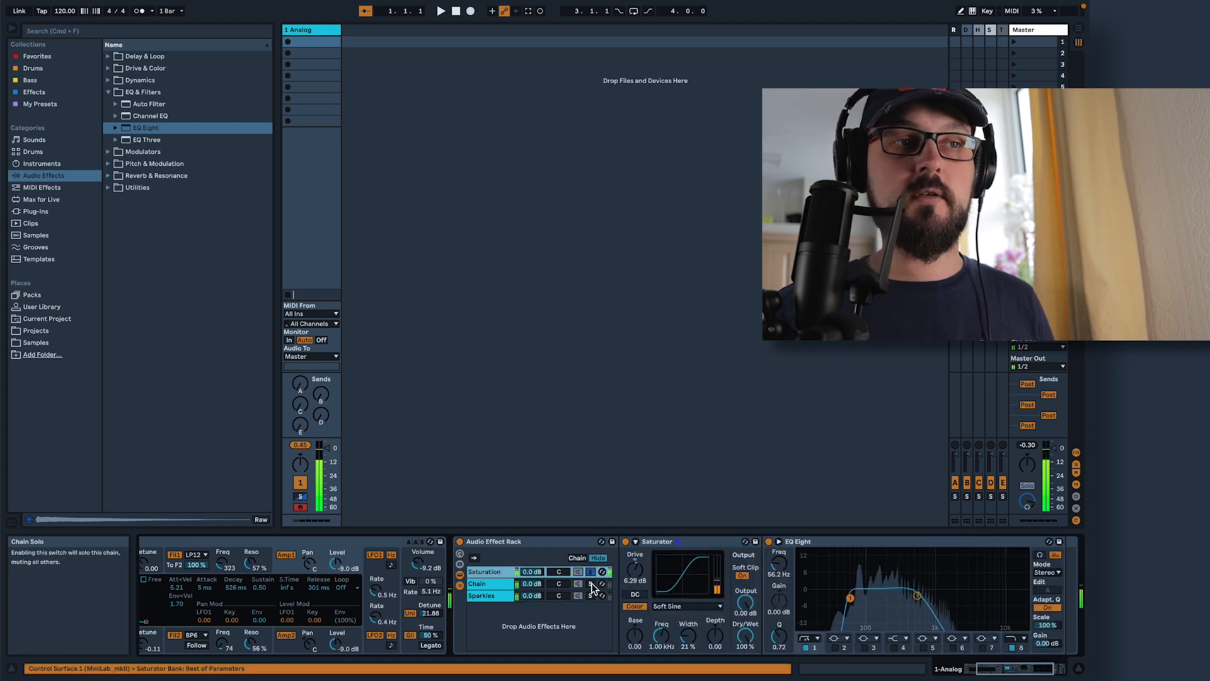
pyautogui.click(591, 582)
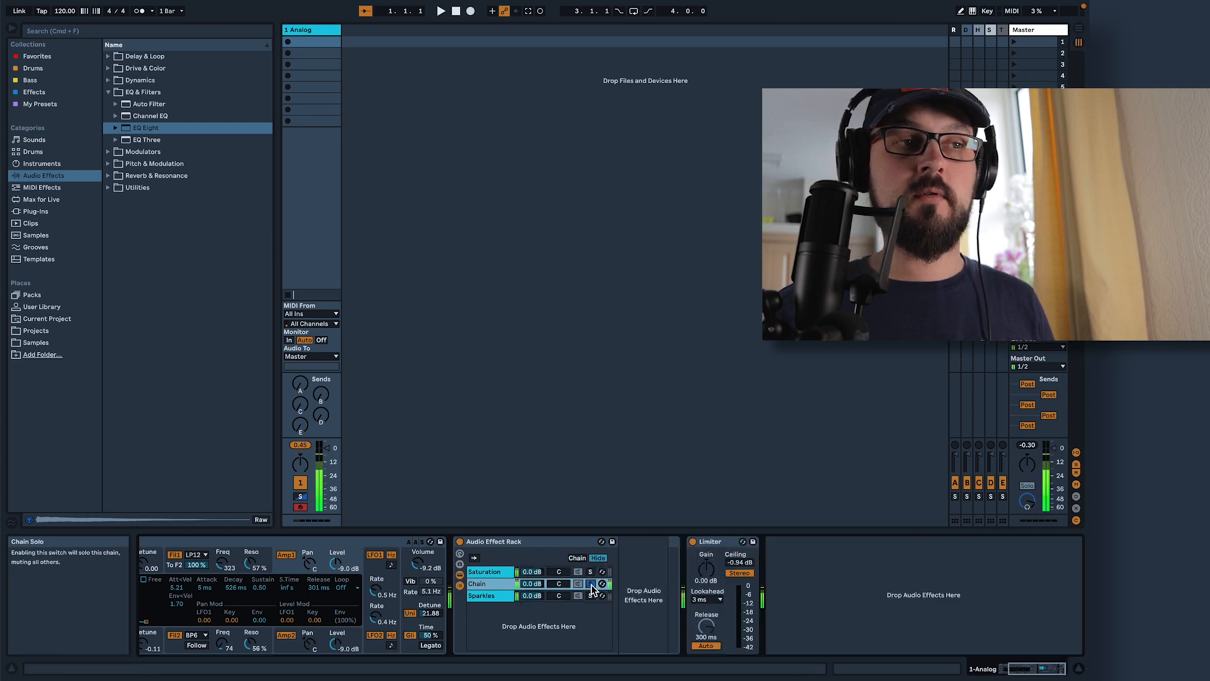
pyautogui.click(590, 595)
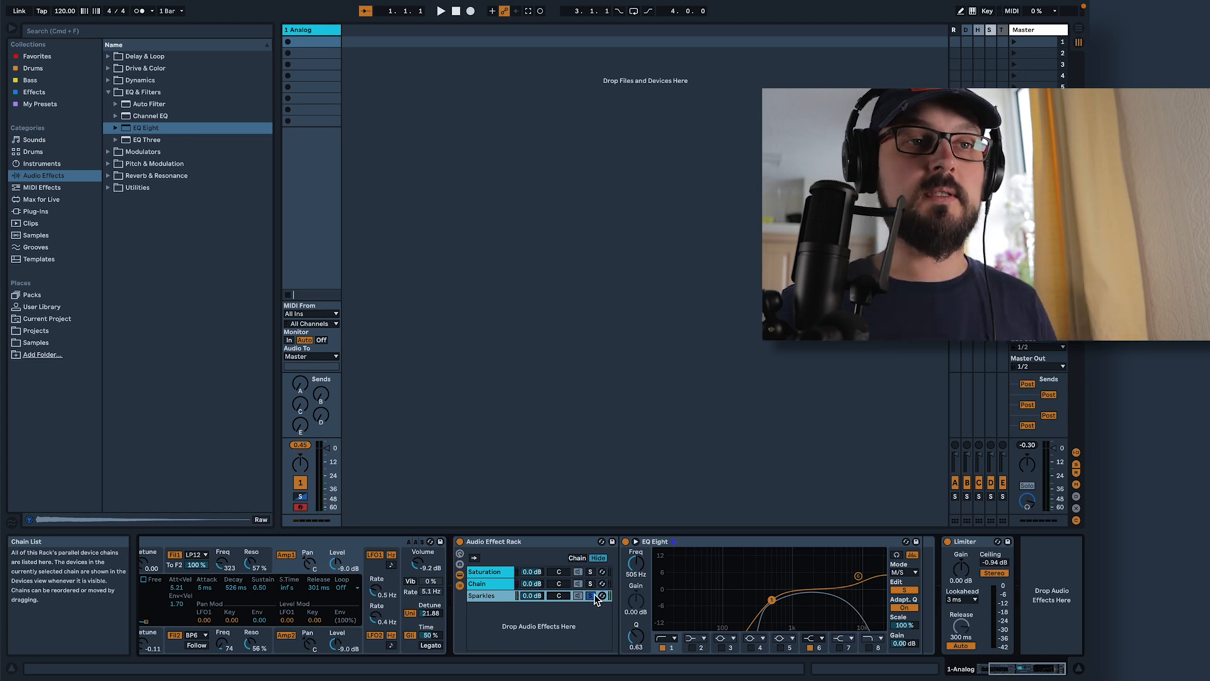
pyautogui.click(591, 597)
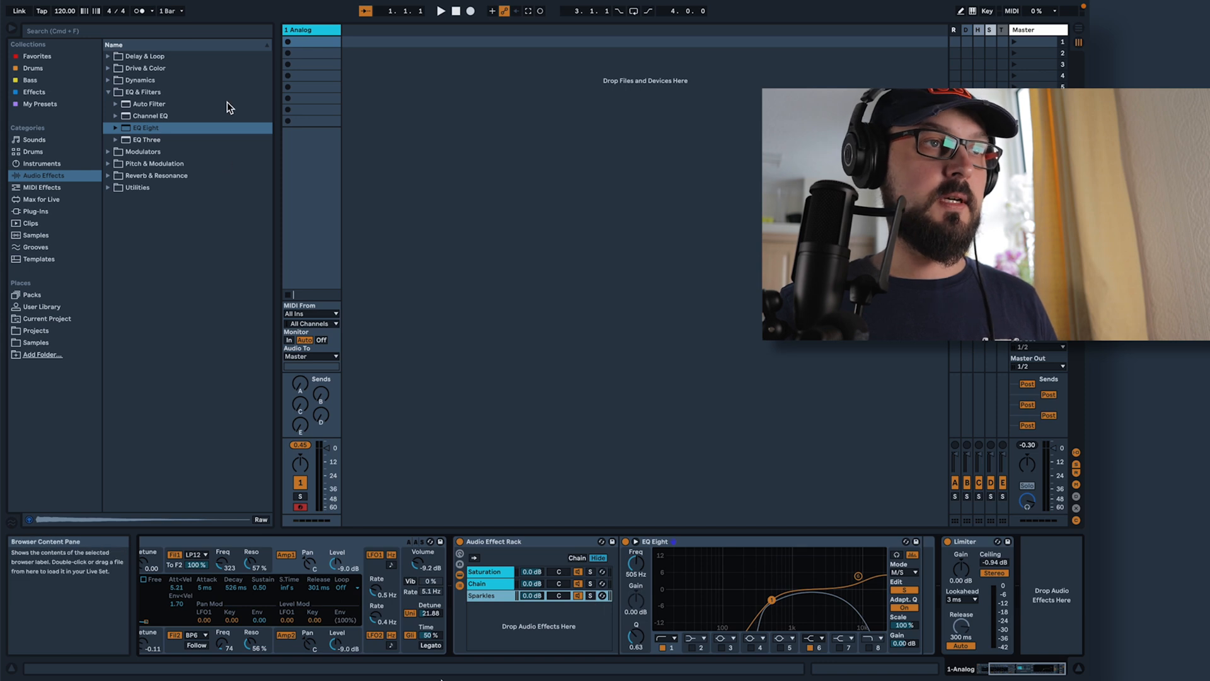
# Add a Hybrid Reverb with Dry/Wet at 65% and move it into the Sparkles chain after EQ Eight
pyautogui.click(111, 91)
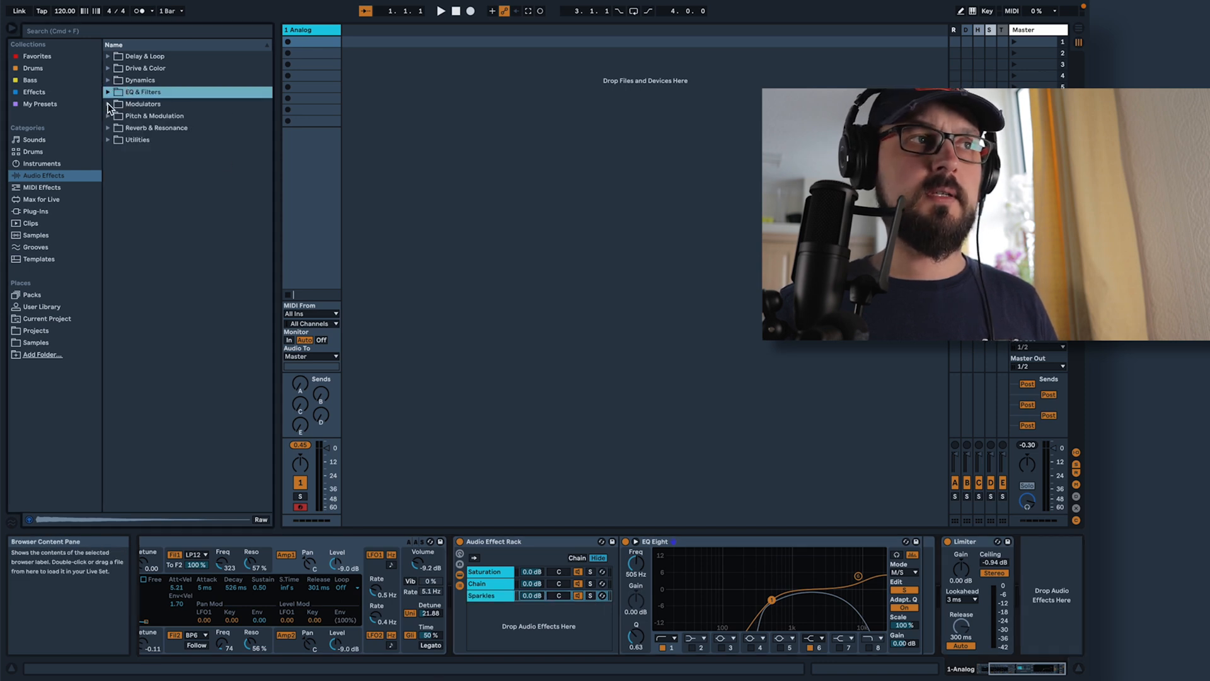
pyautogui.click(108, 128)
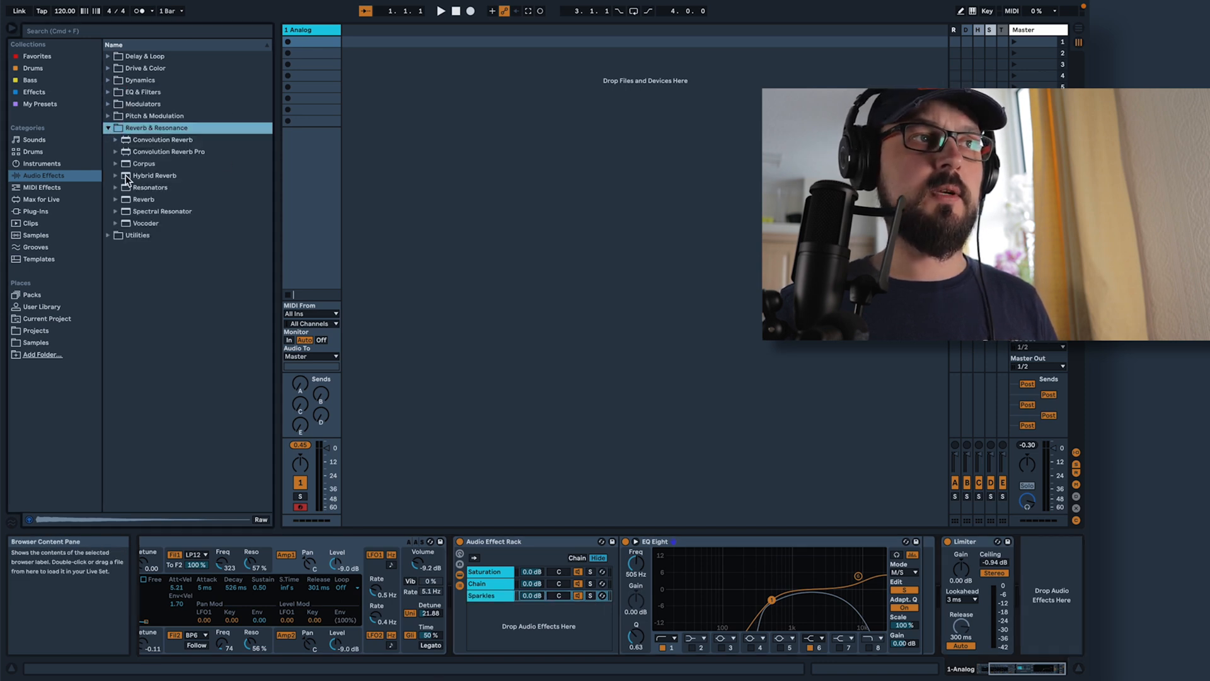
pyautogui.moveTo(130, 174); pyautogui.dragTo(939, 581)
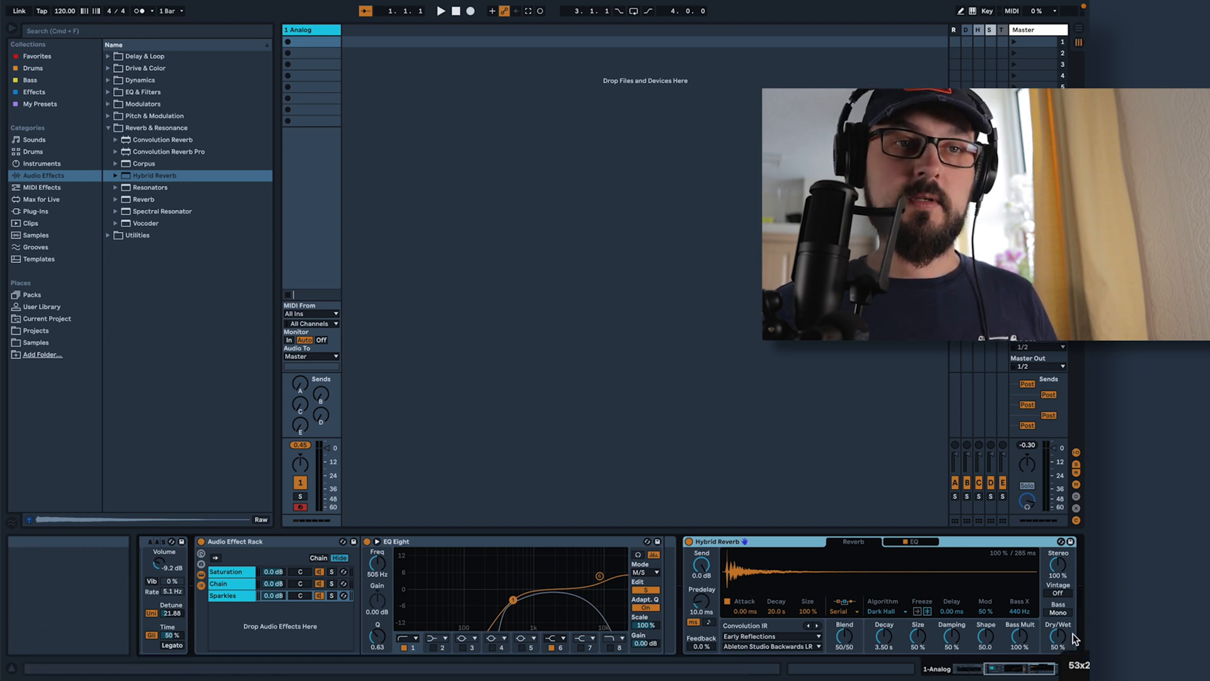
pyautogui.moveTo(1062, 641); pyautogui.dragTo(1062, 636)
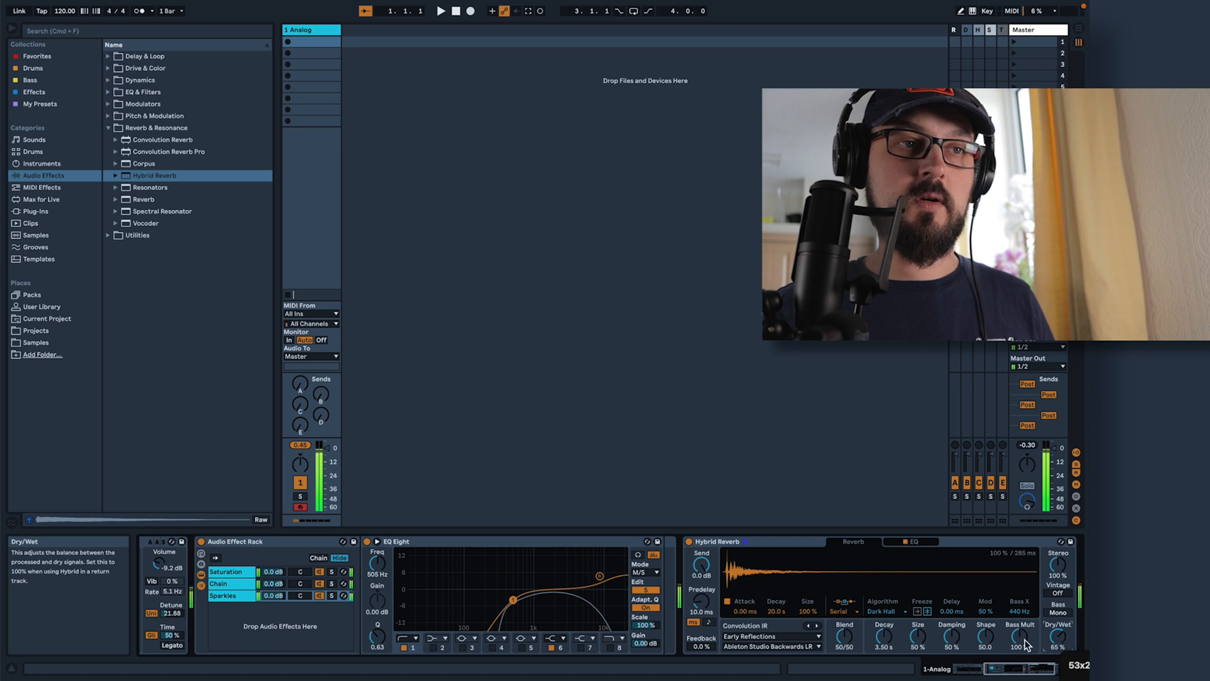
pyautogui.moveTo(795, 538); pyautogui.dragTo(660, 566)
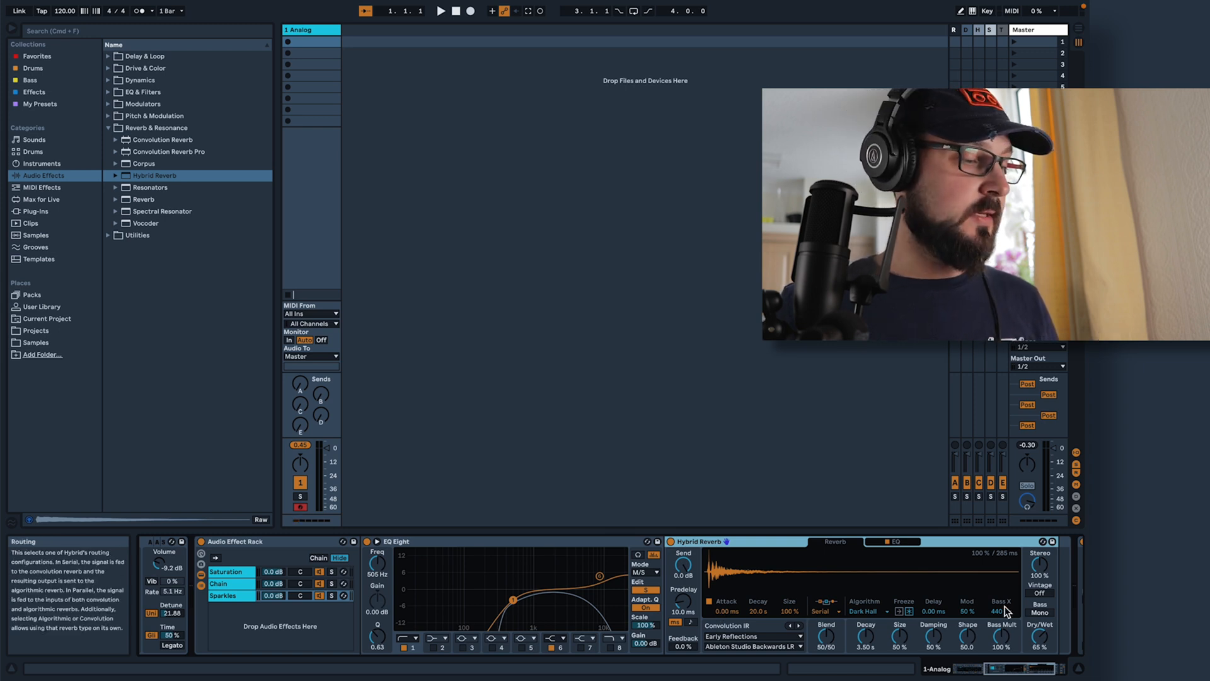
# Set the Hybrid Reverb's decay to 1.96 s and damping to 60%, and turn on Bass Mono
pyautogui.click(866, 635)
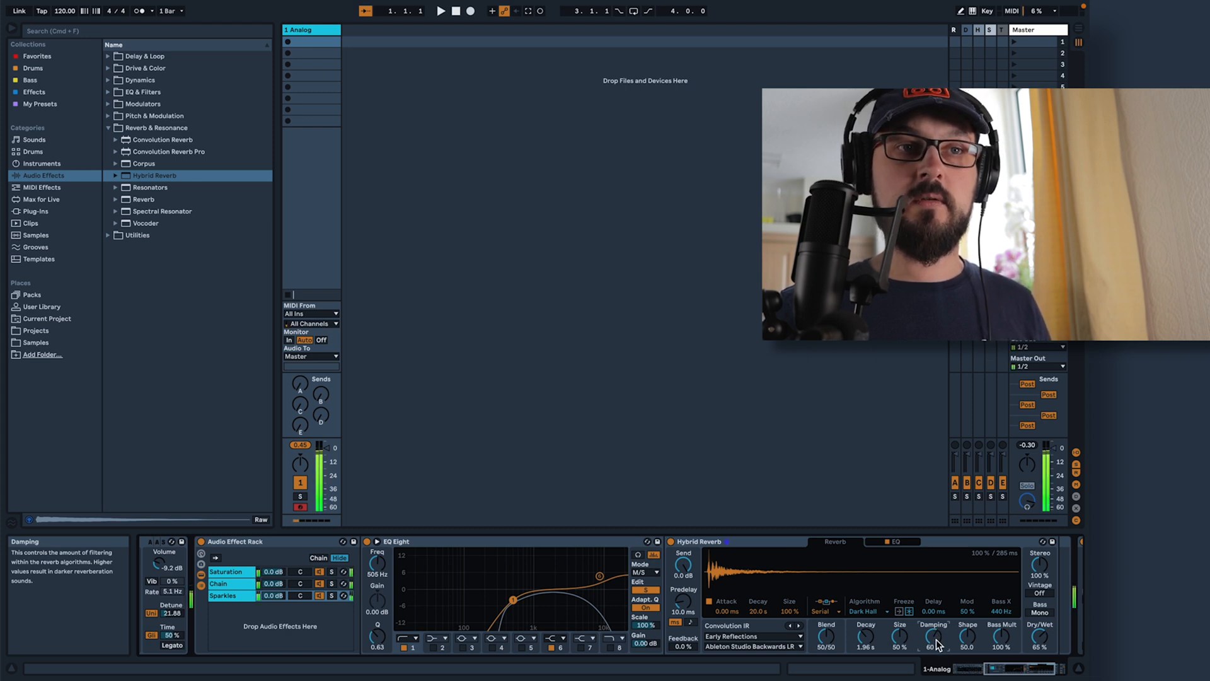
pyautogui.click(1040, 613)
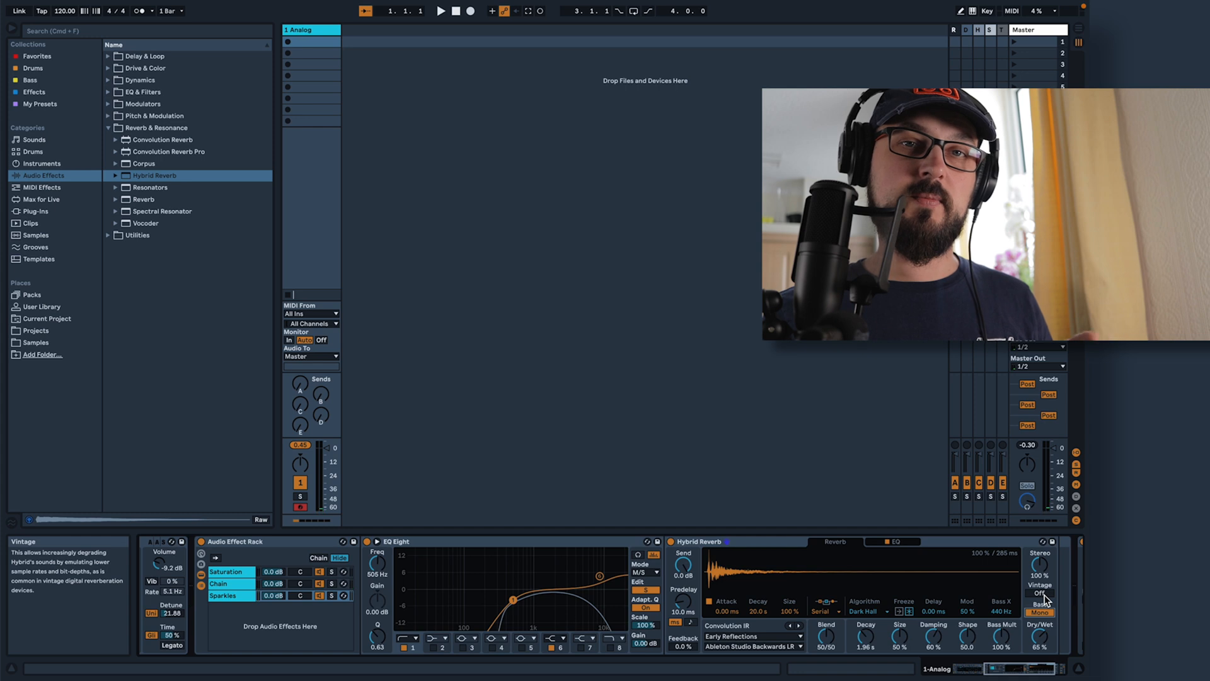
# Set the Hybrid Reverb's Vintage mode to Subtle
pyautogui.moveTo(1039, 593); pyautogui.dragTo(1040, 586)
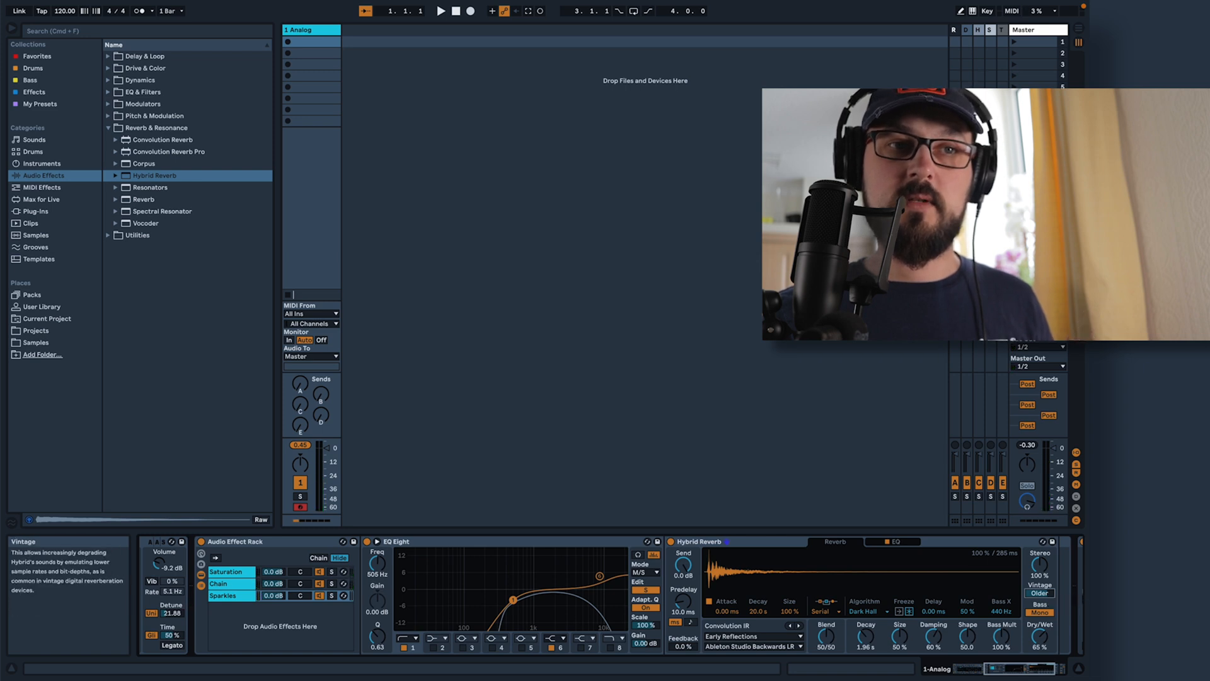
pyautogui.moveTo(1039, 593)
pyautogui.mouseDown()
pyautogui.moveTo(1039, 610)
pyautogui.moveTo(1039, 586)
pyautogui.mouseUp()
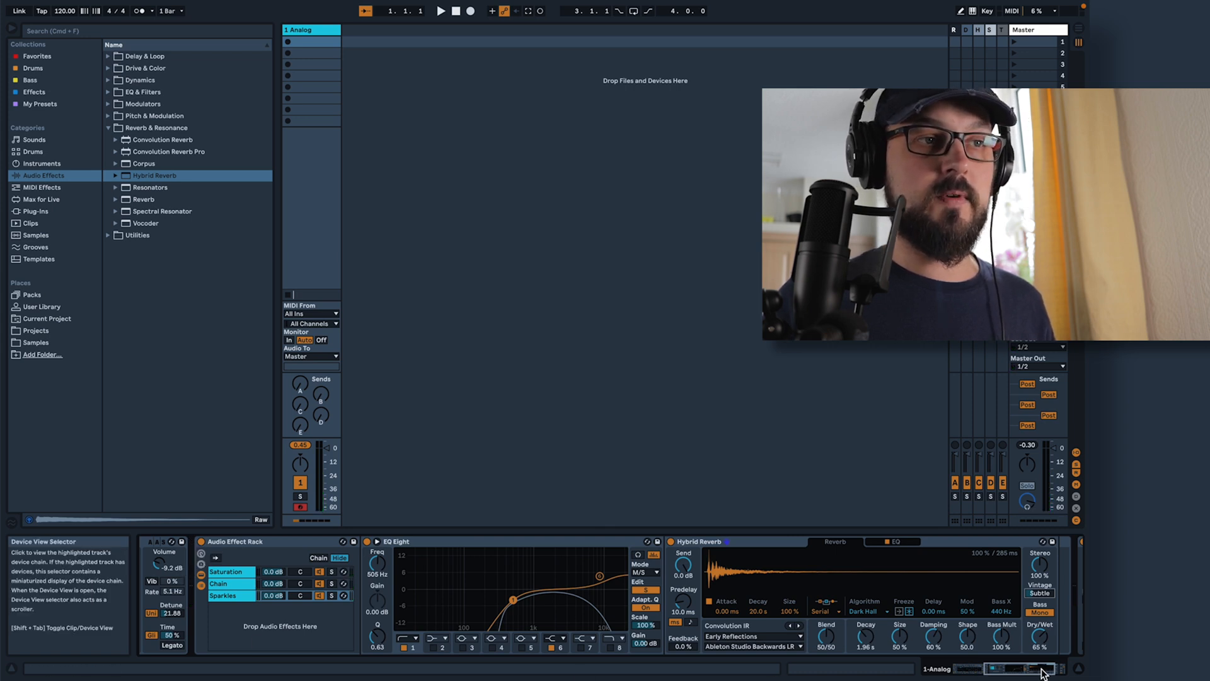
# Show the Audio Effect Rack's macros and map the Drive of the Saturation chain's Saturator to Macro 1
pyautogui.click(981, 673)
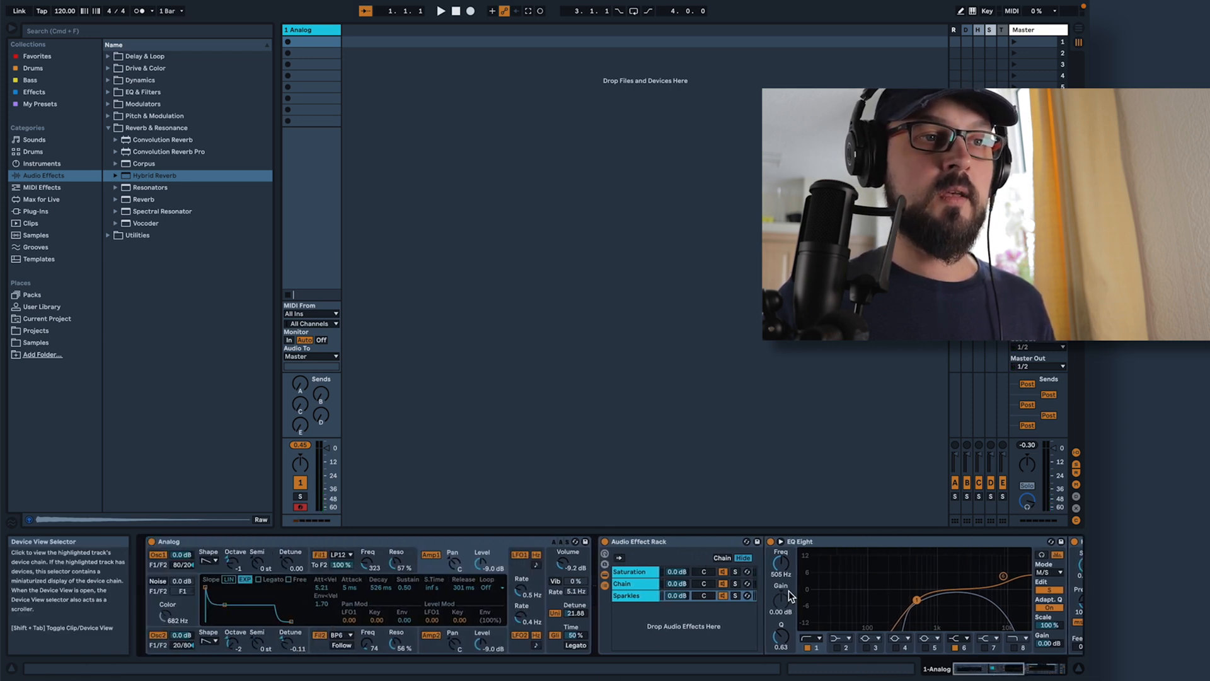
pyautogui.click(605, 557)
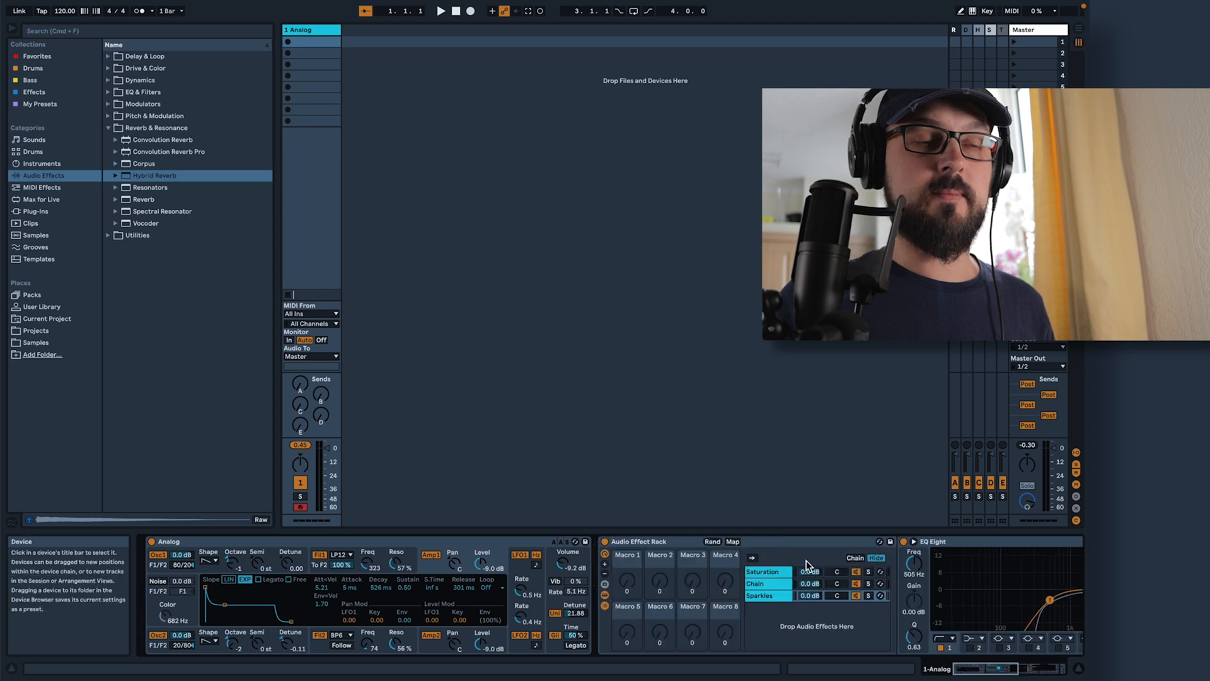
pyautogui.click(1017, 673)
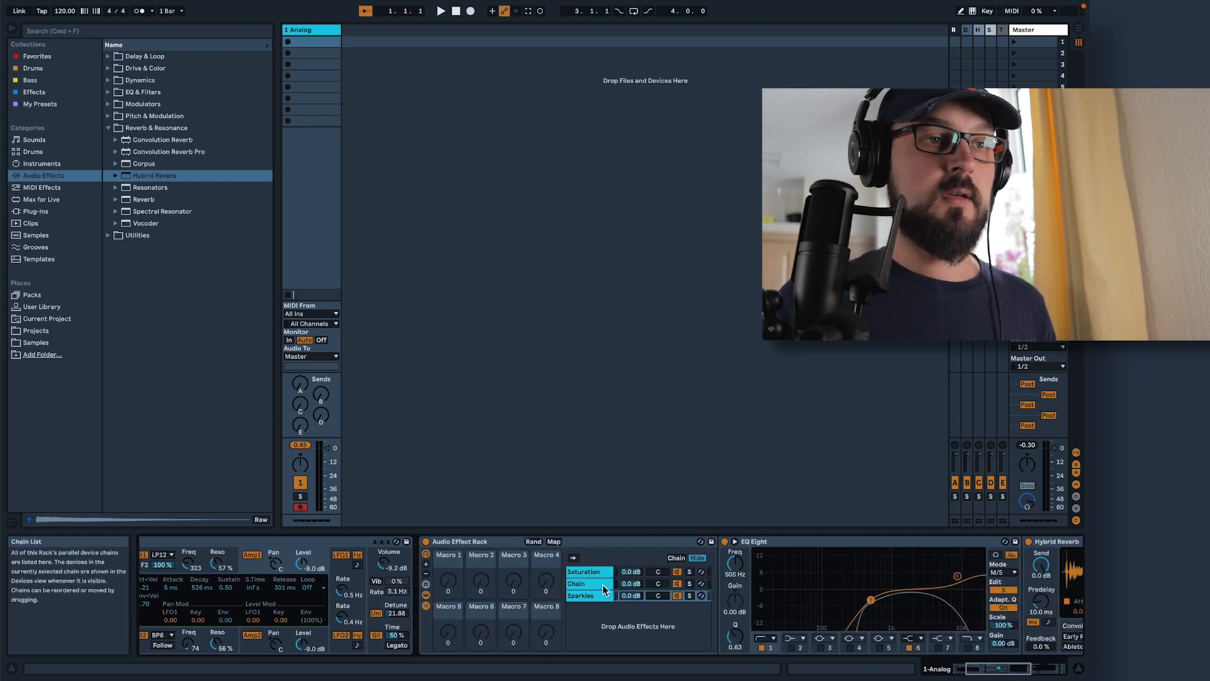
pyautogui.click(588, 572)
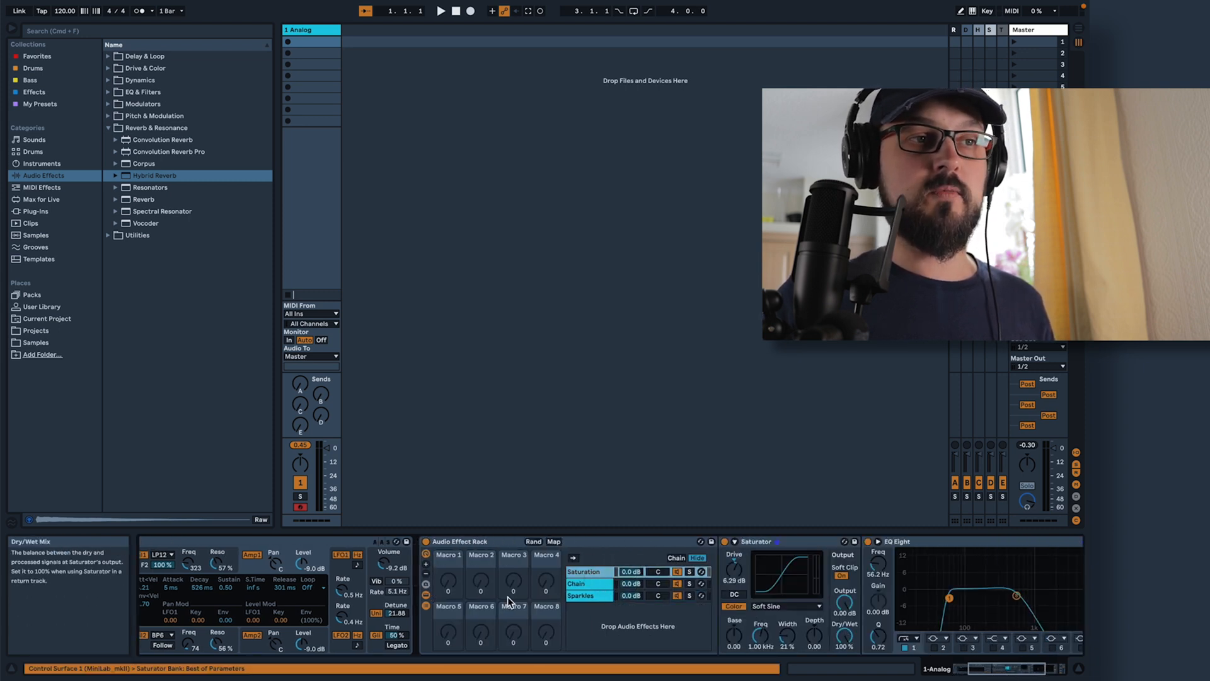
pyautogui.click(553, 541)
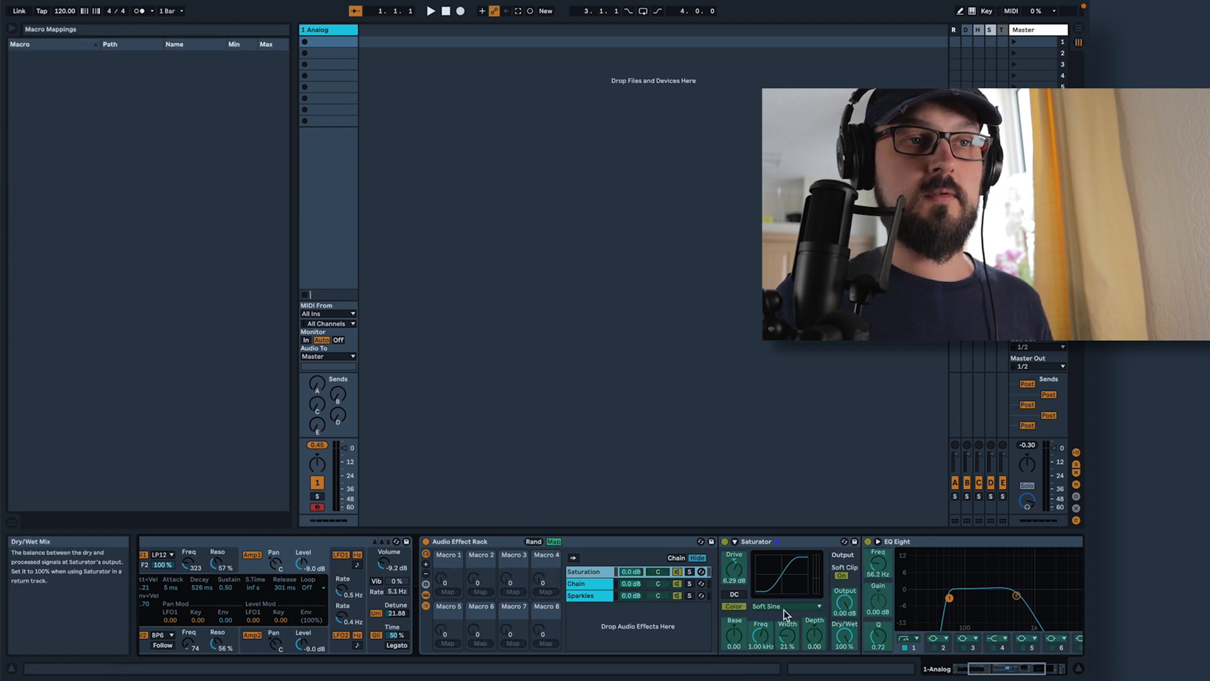
pyautogui.click(736, 572)
pyautogui.click(449, 591)
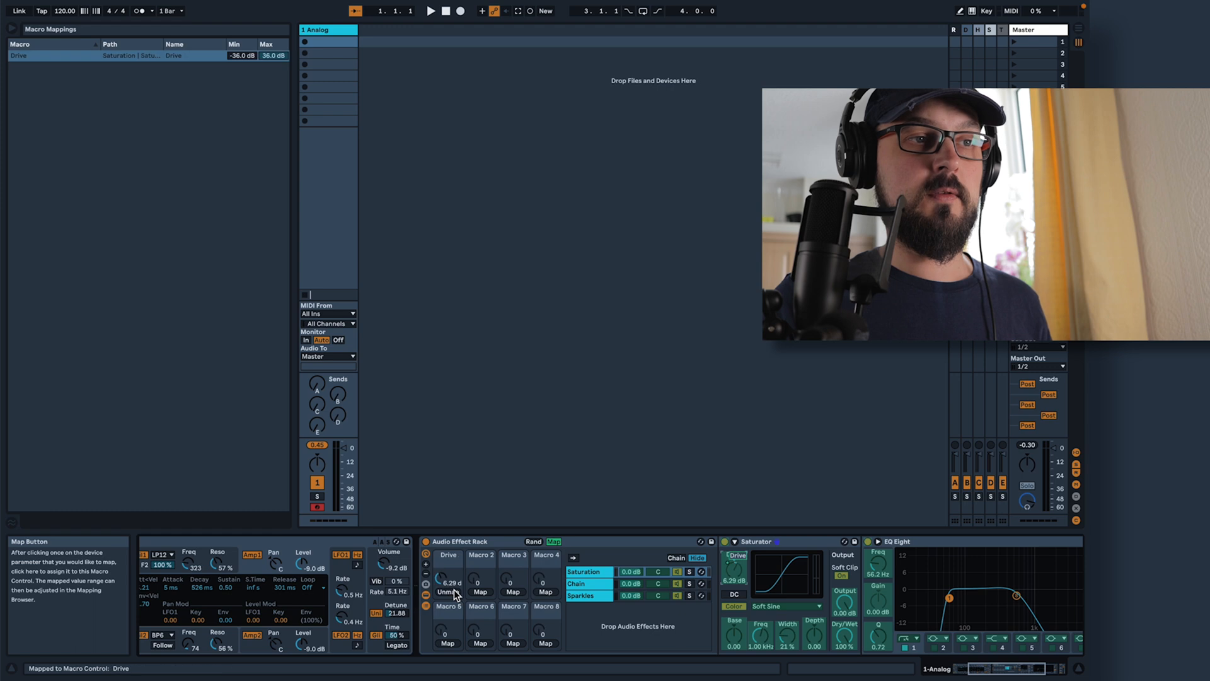
# Limit the Drive mapping to a range of 0 to 8 dB, leave mapping mode, and set the Drive macro to 3.65 dB
pyautogui.click(250, 55)
pyautogui.write('0')
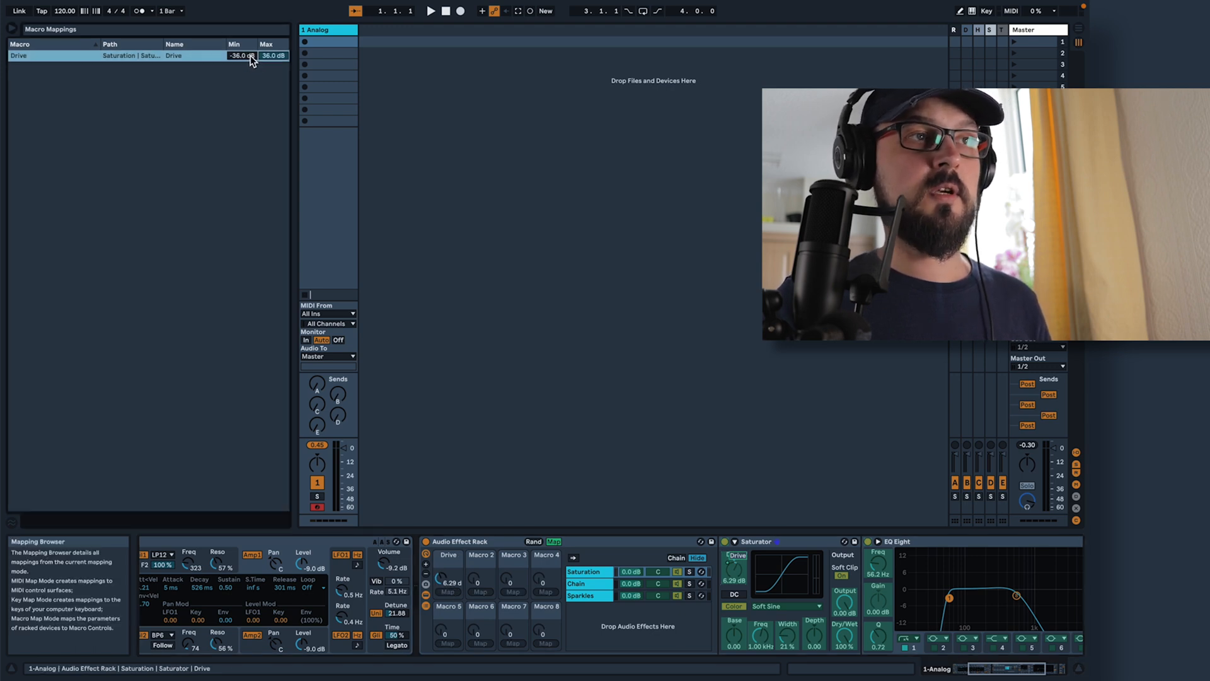
pyautogui.press('Return')
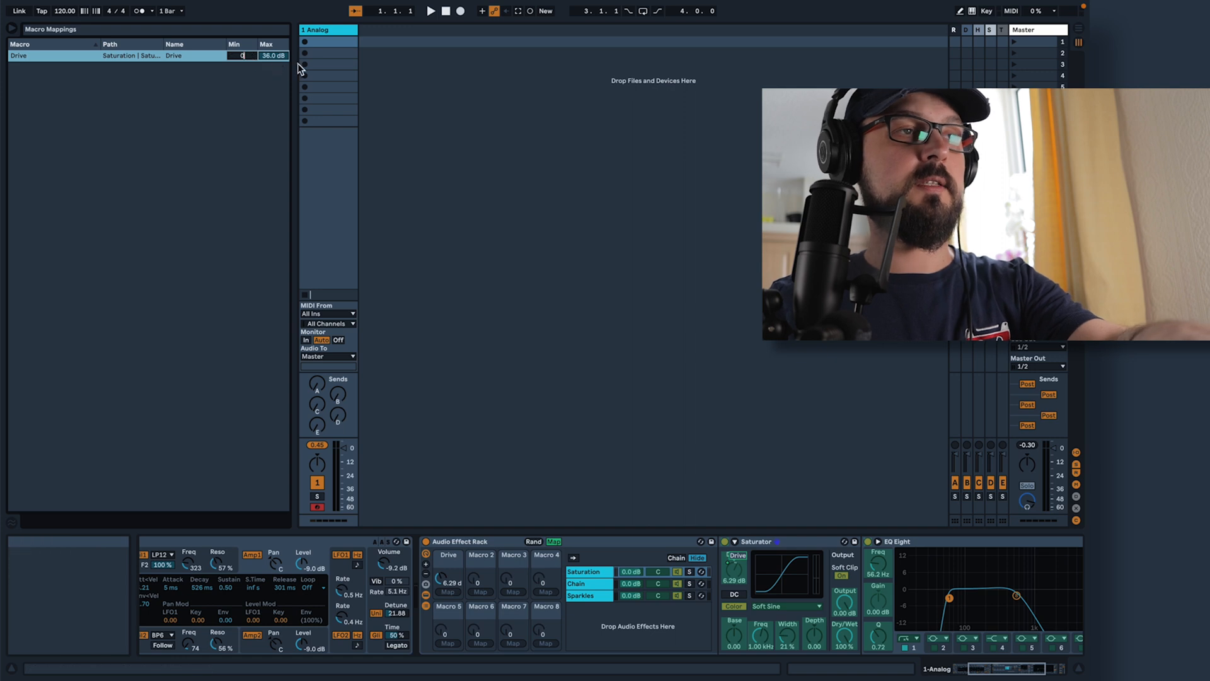
pyautogui.click(284, 56)
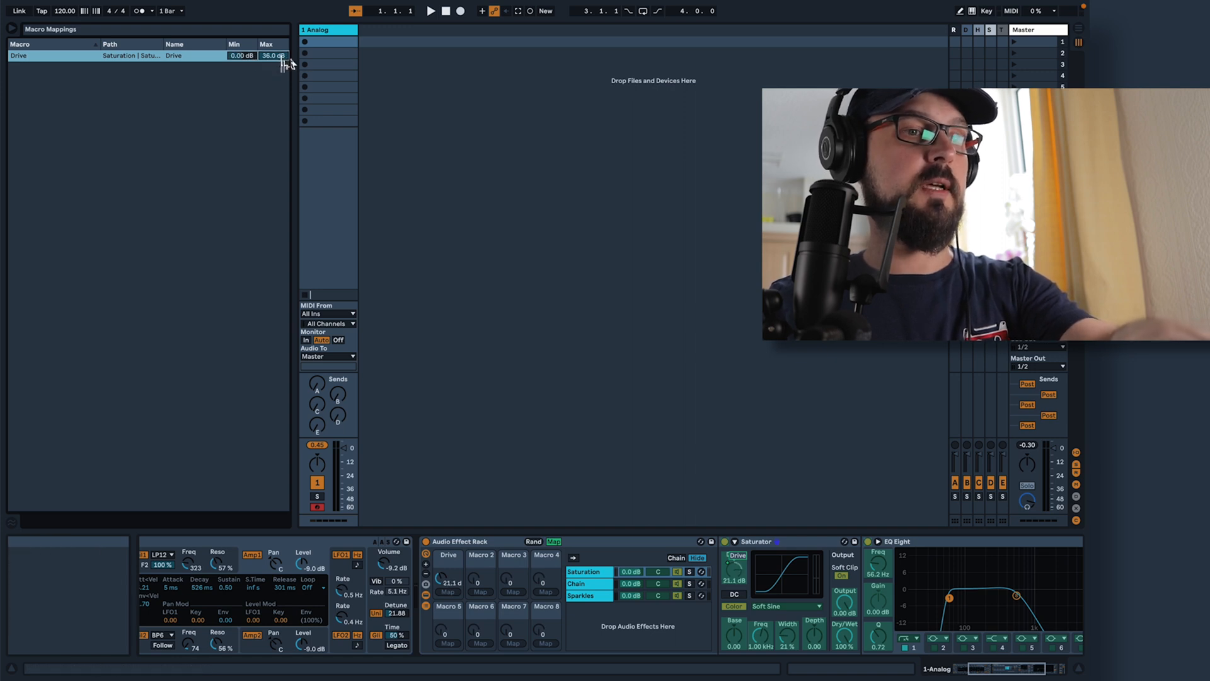
pyautogui.write('8')
pyautogui.press('Return')
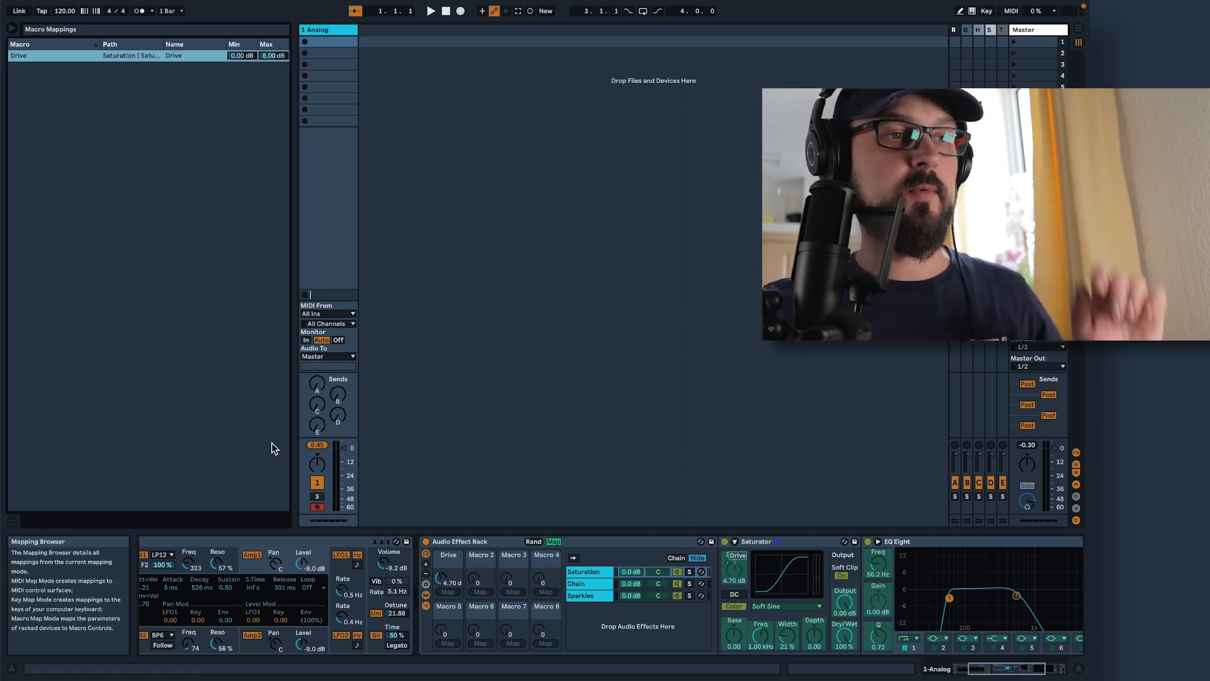
pyautogui.click(552, 542)
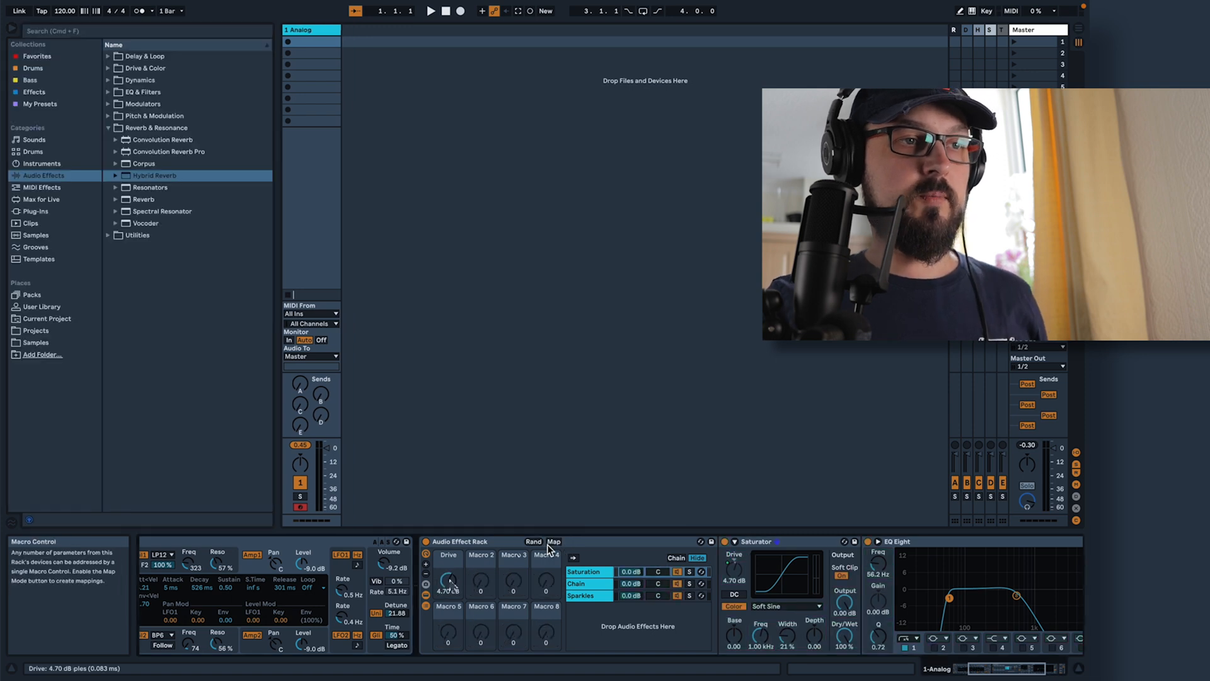
pyautogui.moveTo(448, 580); pyautogui.dragTo(448, 545)
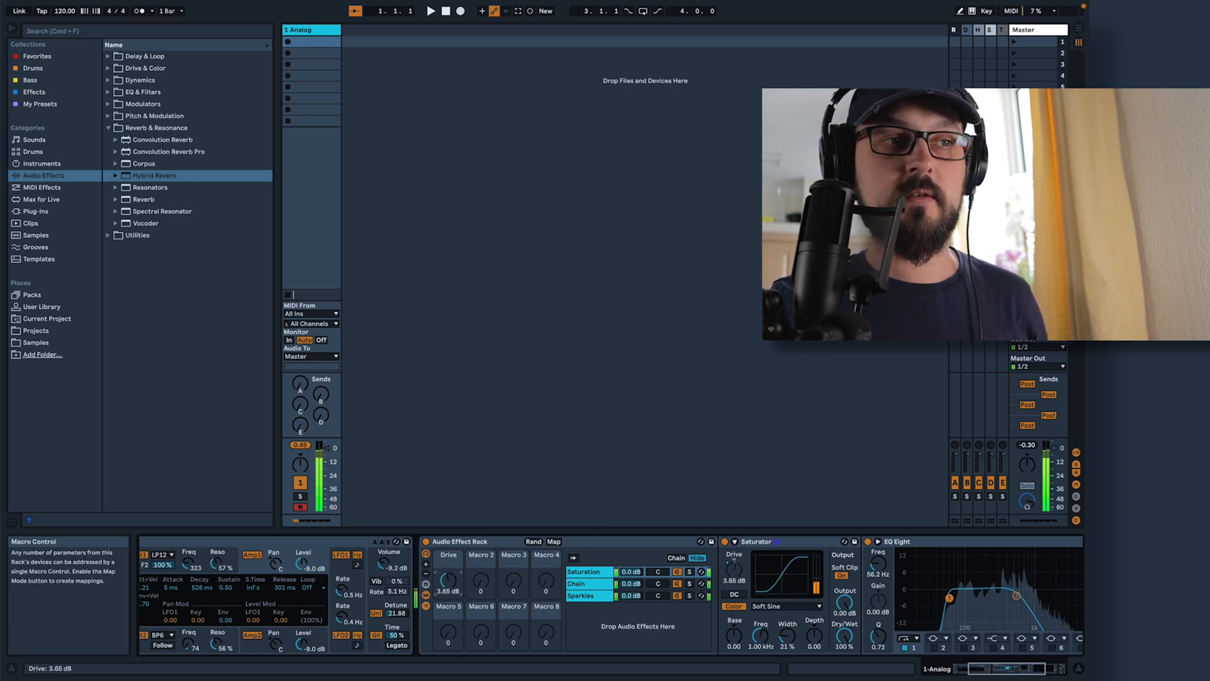
pyautogui.moveTo(450, 585); pyautogui.dragTo(451, 633)
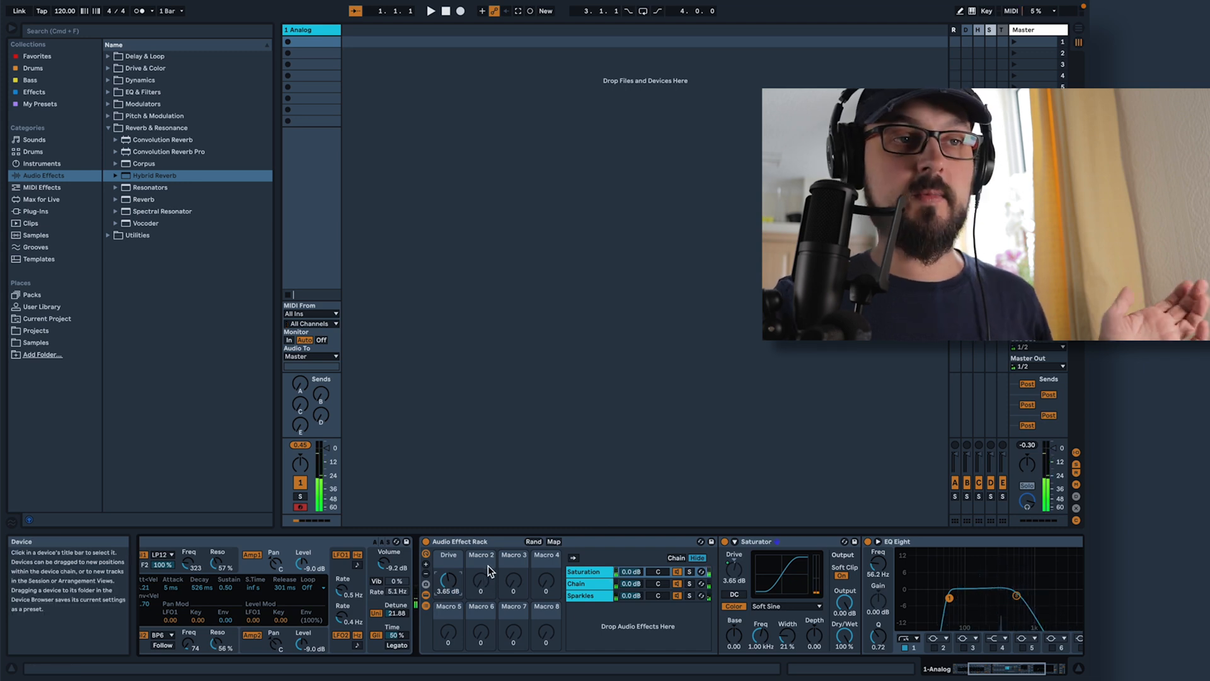
# Map the Sparkles chain's volume to Macro 2 of the rack and leave mapping mode
pyautogui.moveTo(979, 668)
pyautogui.mouseDown()
pyautogui.moveTo(1019, 673)
pyautogui.moveTo(968, 671)
pyautogui.mouseUp()
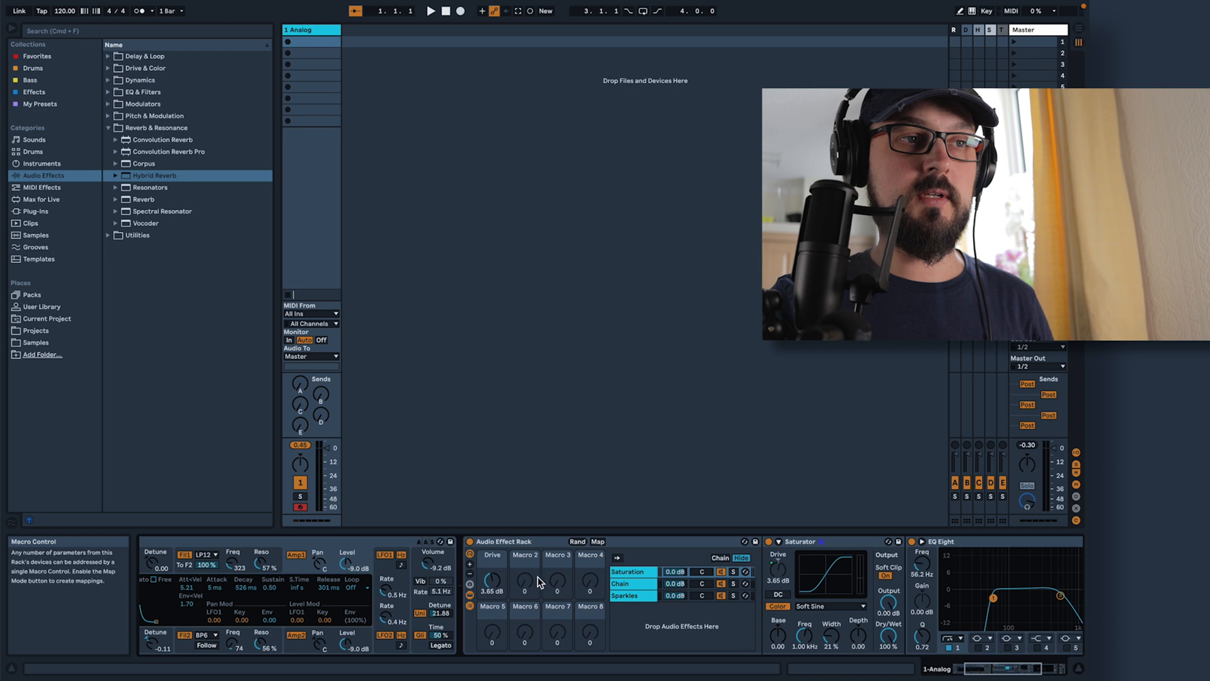
pyautogui.click(602, 542)
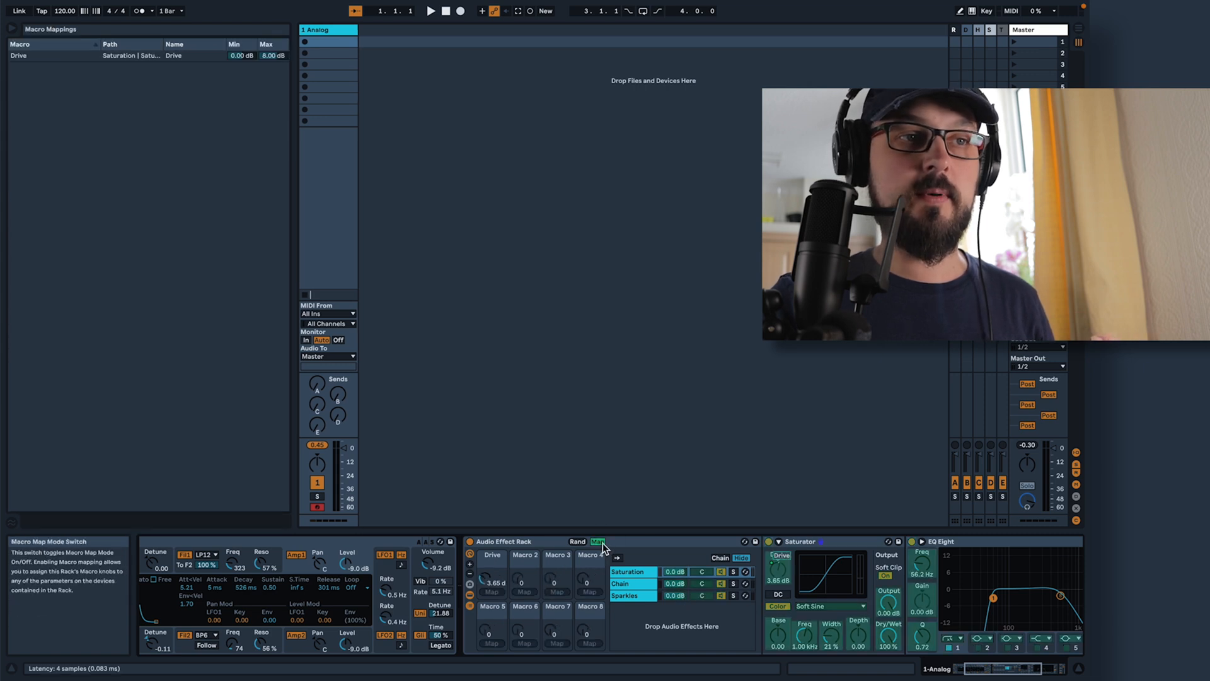
pyautogui.click(676, 595)
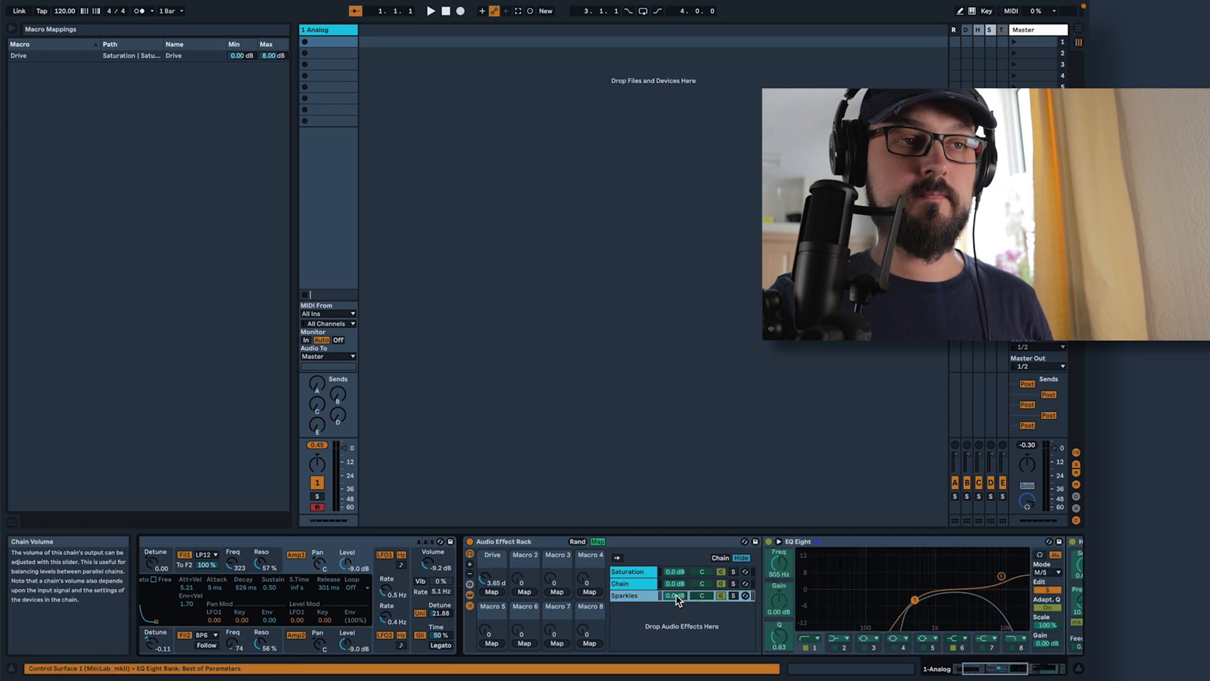
pyautogui.click(524, 591)
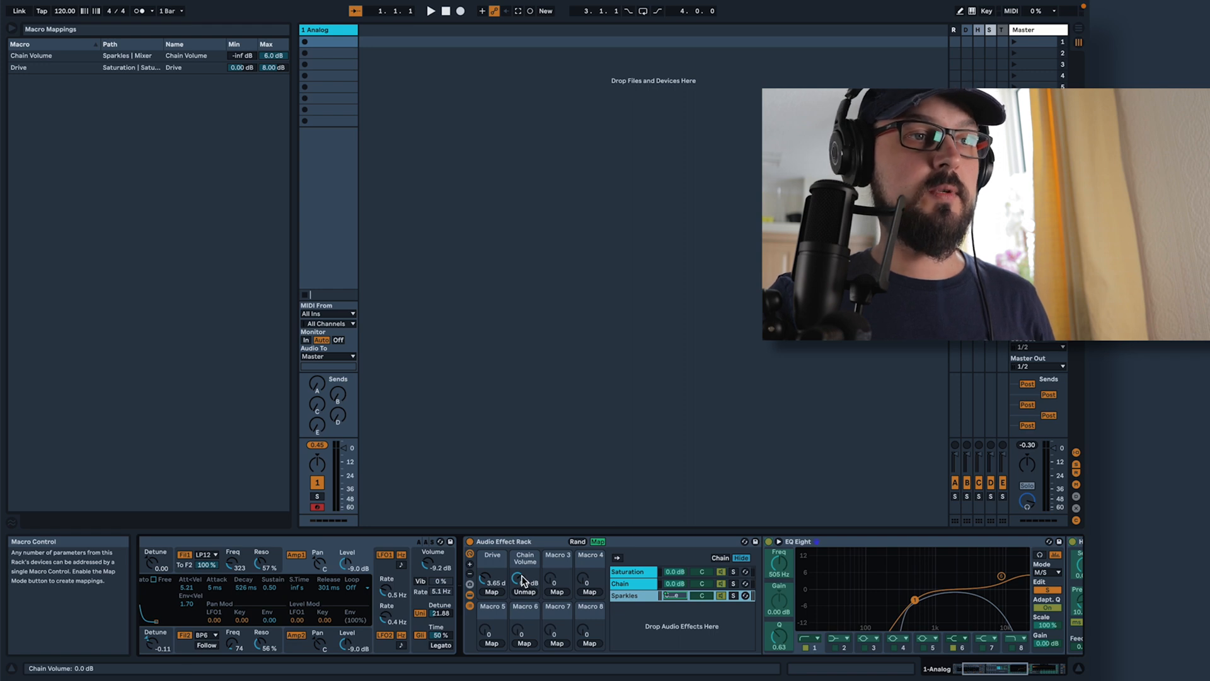
pyautogui.click(598, 541)
# Adjust the Chain Volume macro to blend in the Sparkles chain at about -8.8 dB
pyautogui.moveTo(524, 580); pyautogui.dragTo(524, 609)
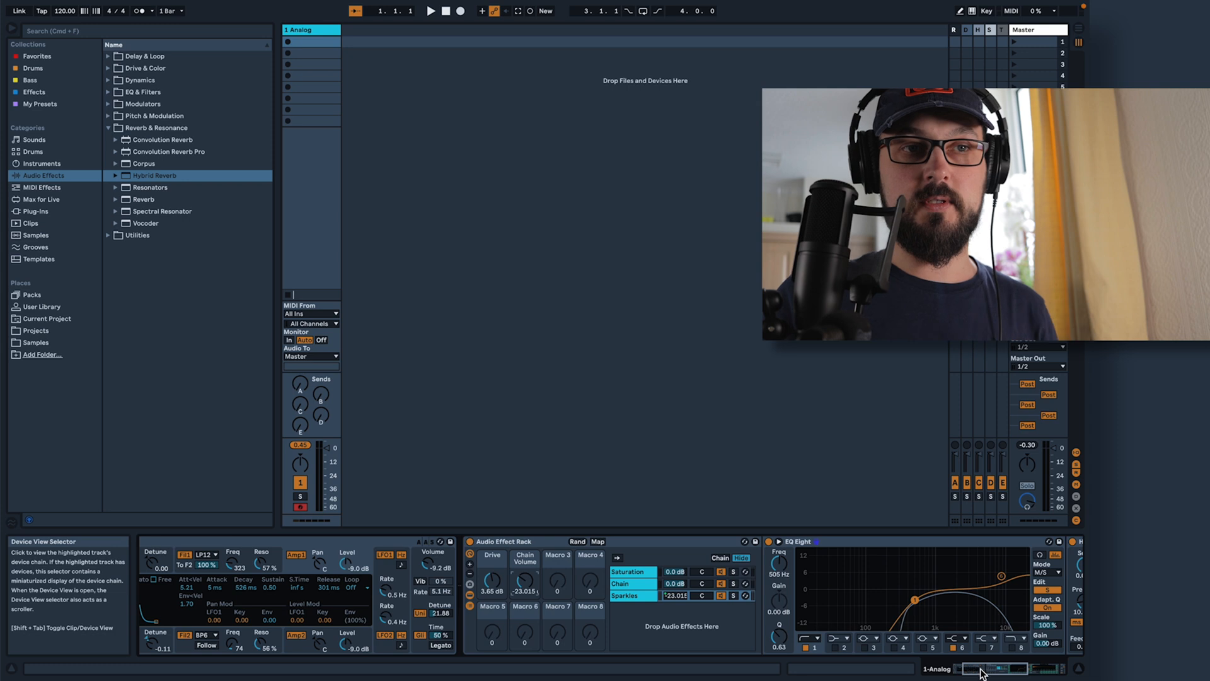
pyautogui.moveTo(983, 671)
pyautogui.mouseDown()
pyautogui.moveTo(1036, 673)
pyautogui.moveTo(999, 671)
pyautogui.mouseUp()
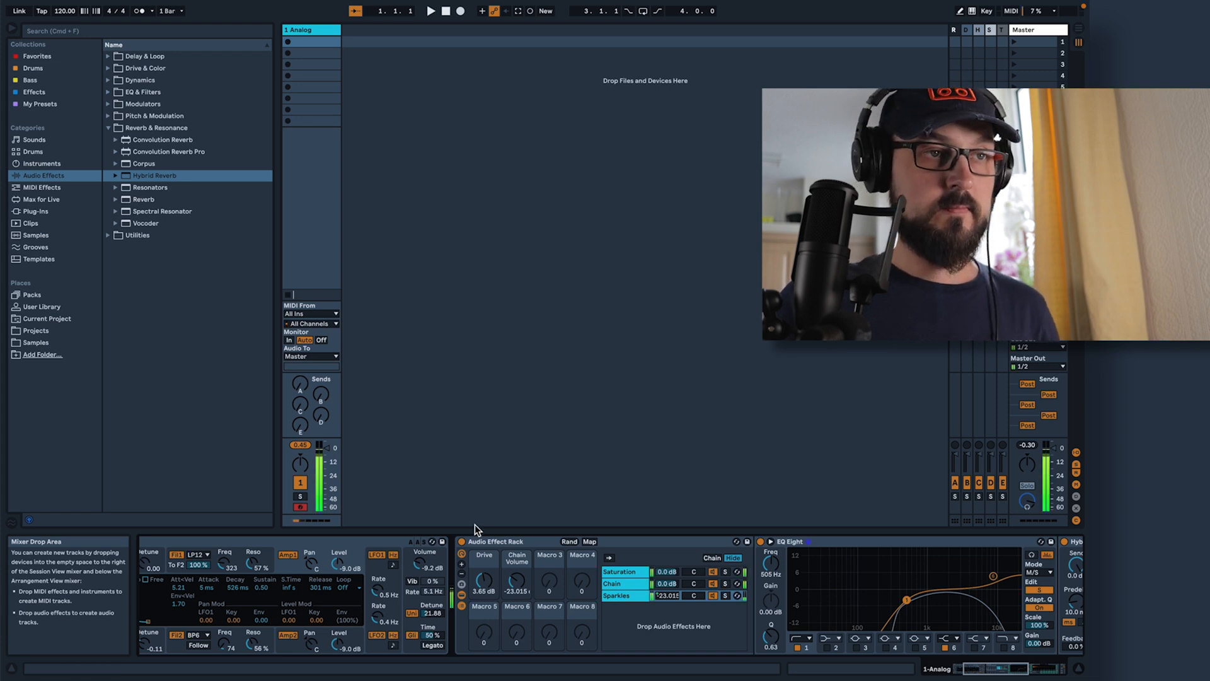
pyautogui.moveTo(517, 581)
pyautogui.mouseDown()
pyautogui.moveTo(517, 571)
pyautogui.moveTo(515, 585)
pyautogui.mouseUp()
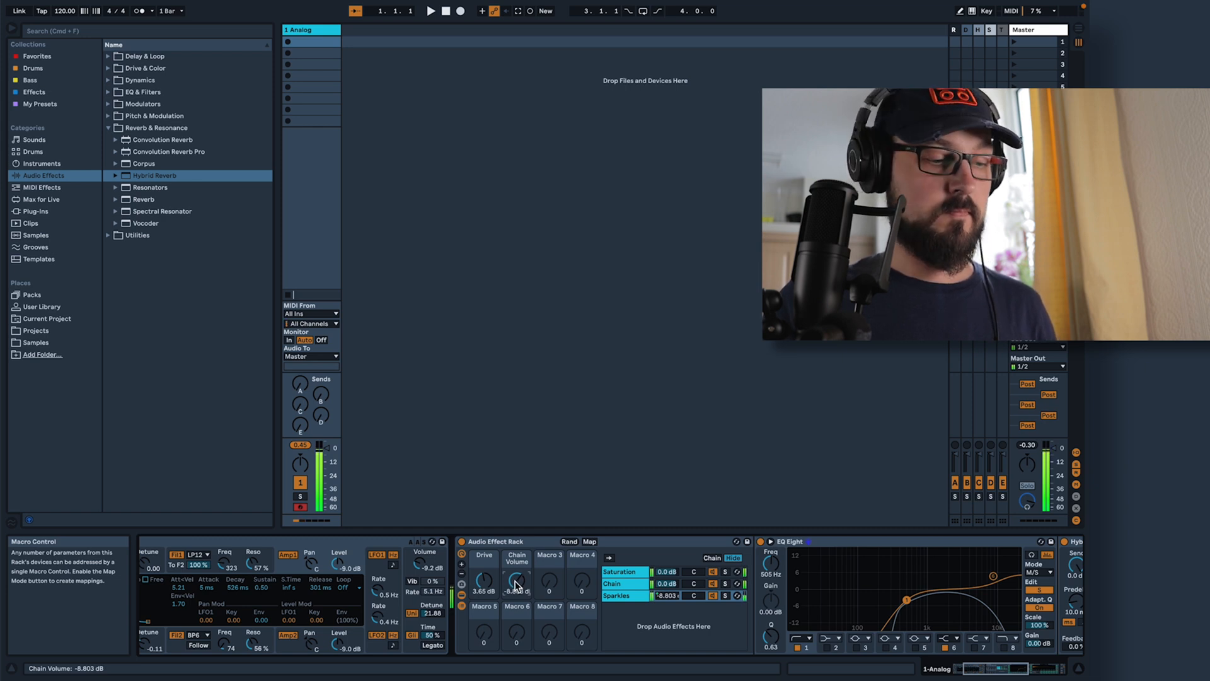